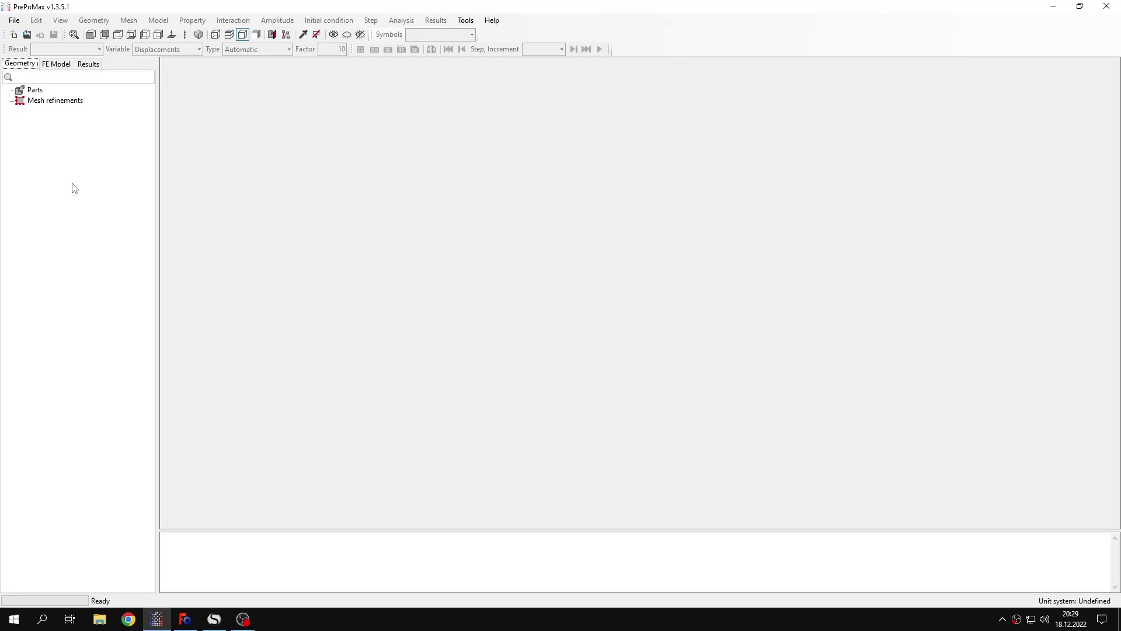
Create a new 2D plane stress model using the mm, ton, s, °C unit system.
click(13, 34)
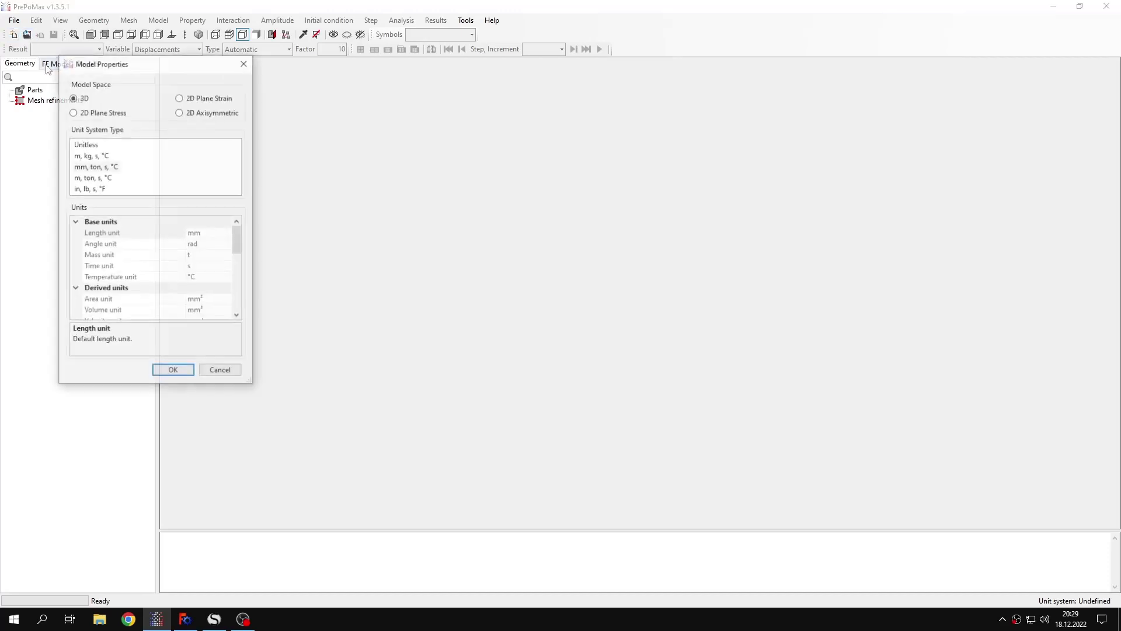
drag(153, 65, 348, 104)
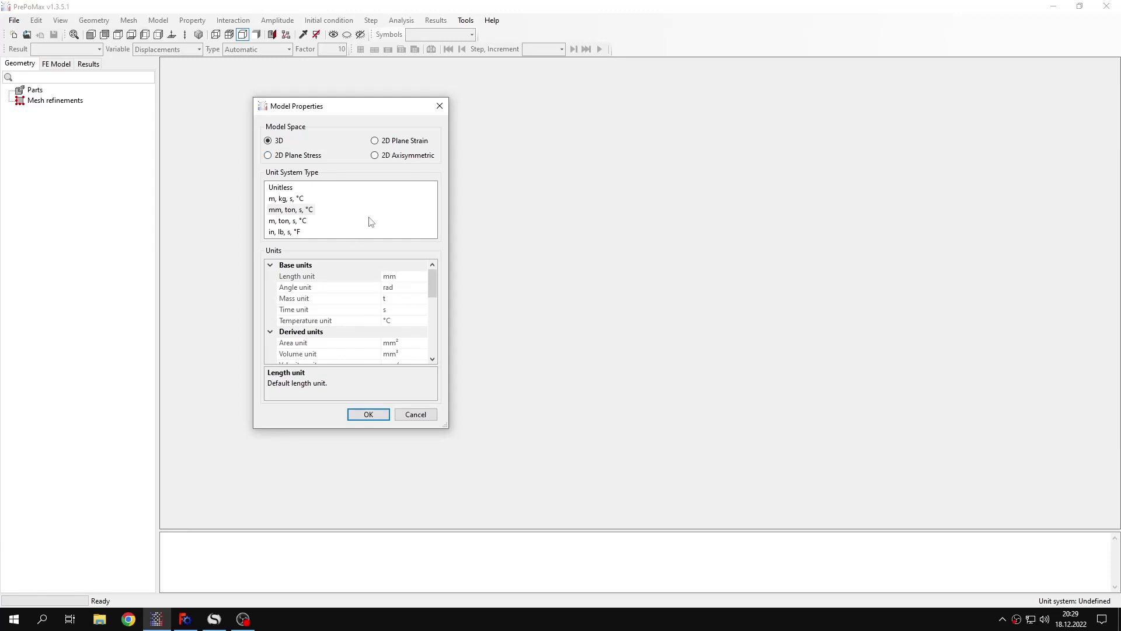
click(316, 158)
click(369, 415)
Import the Tutorial 29 interference fit geometry file.
key(ctrl+i)
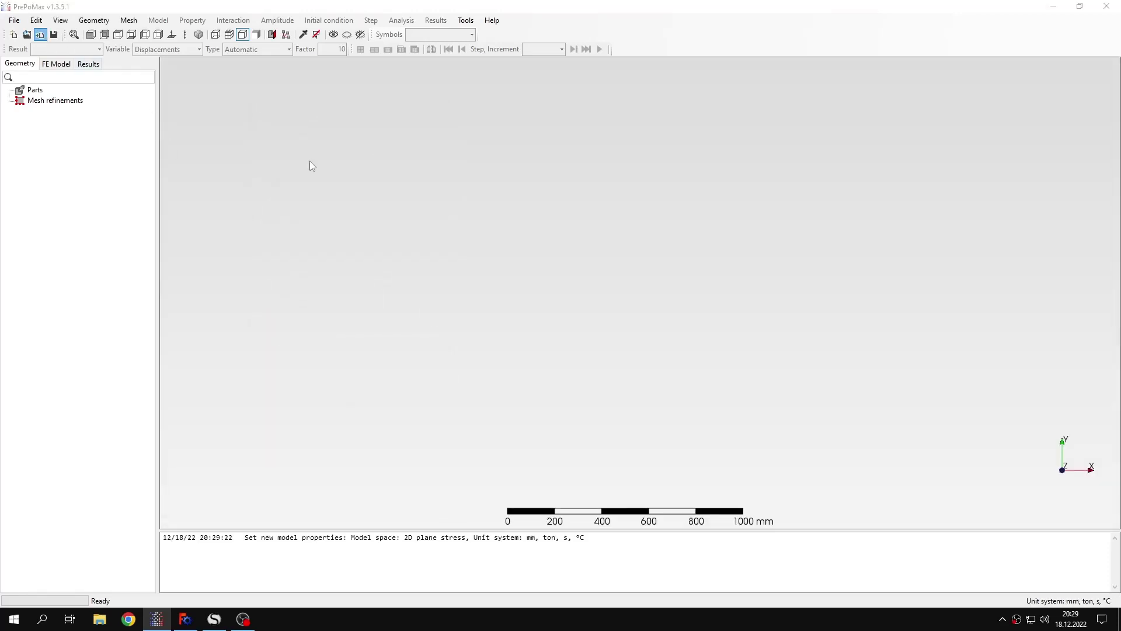
scroll(430, 215, down, 10)
click(351, 258)
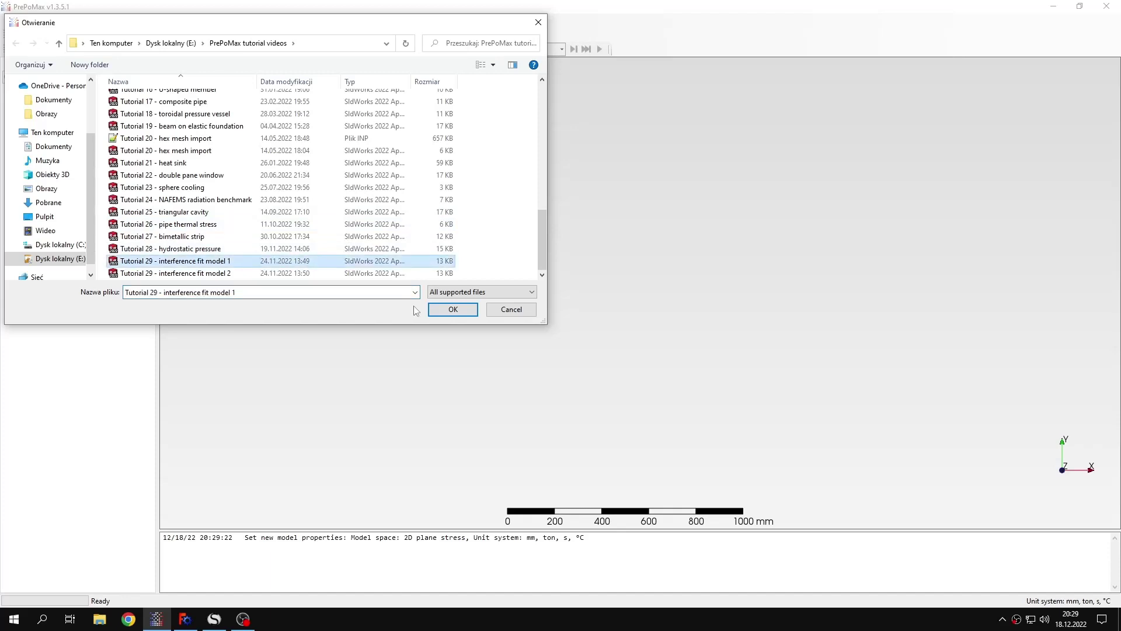
click(451, 313)
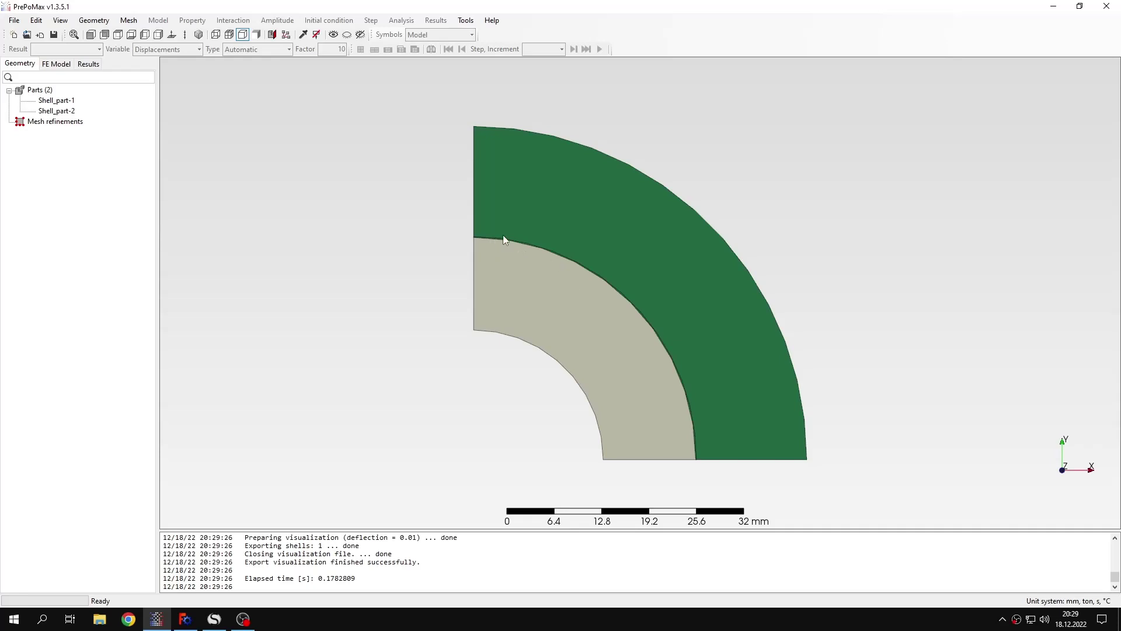
Zoom into the interface and highlight Shell_part-2 and Shell_part-1 to check their boundaries.
scroll(496, 241, up, 10)
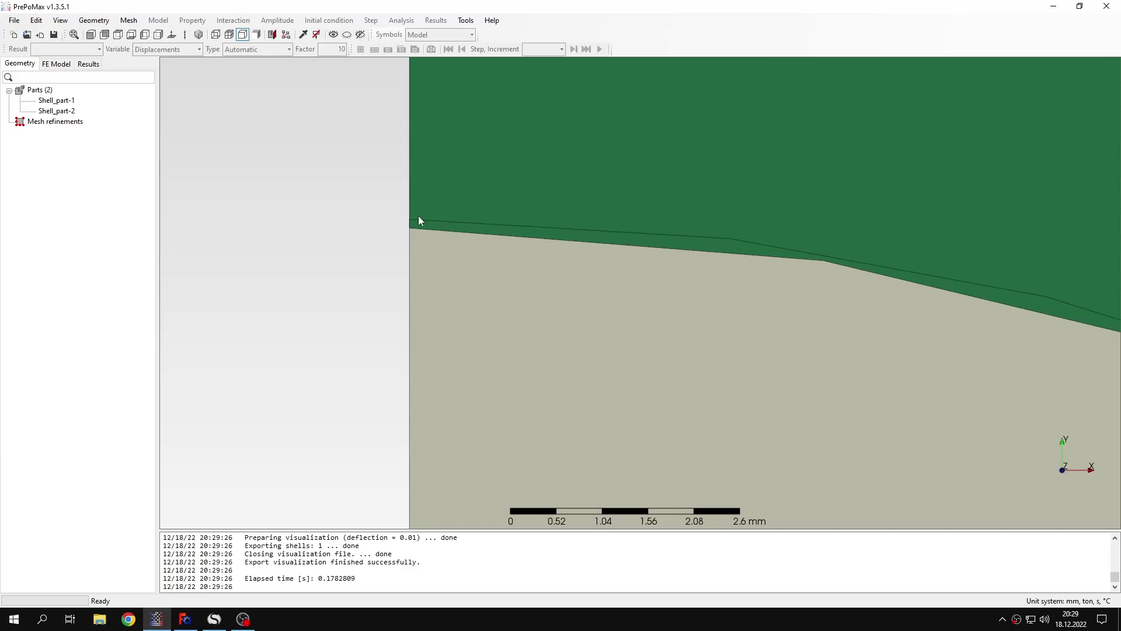
click(433, 226)
click(434, 203)
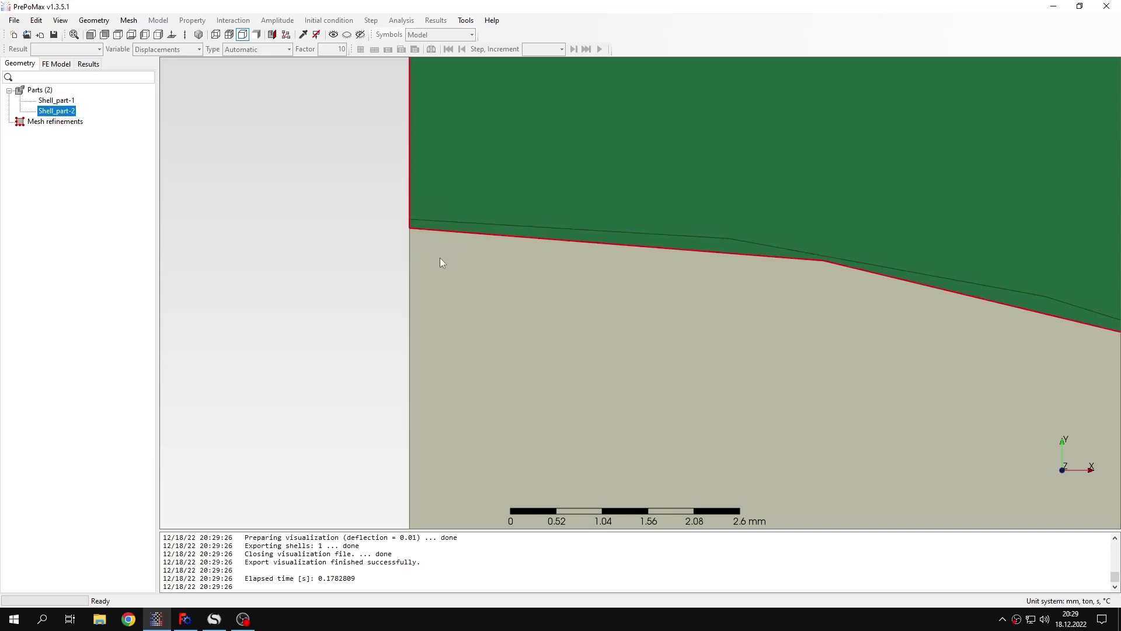
click(418, 228)
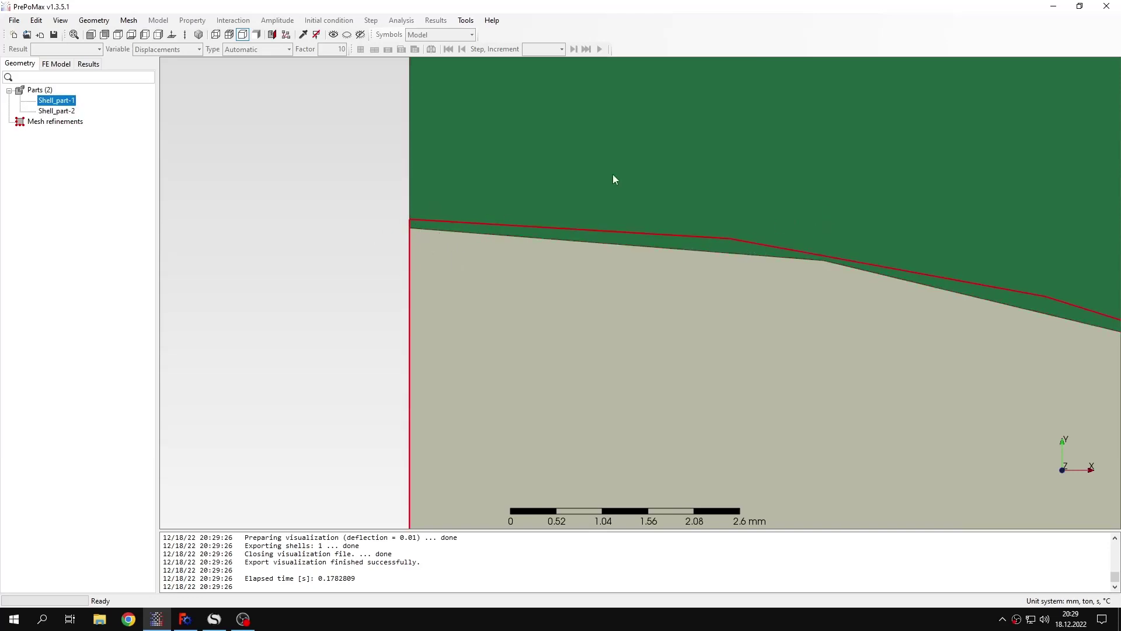
scroll(514, 289, down, 10)
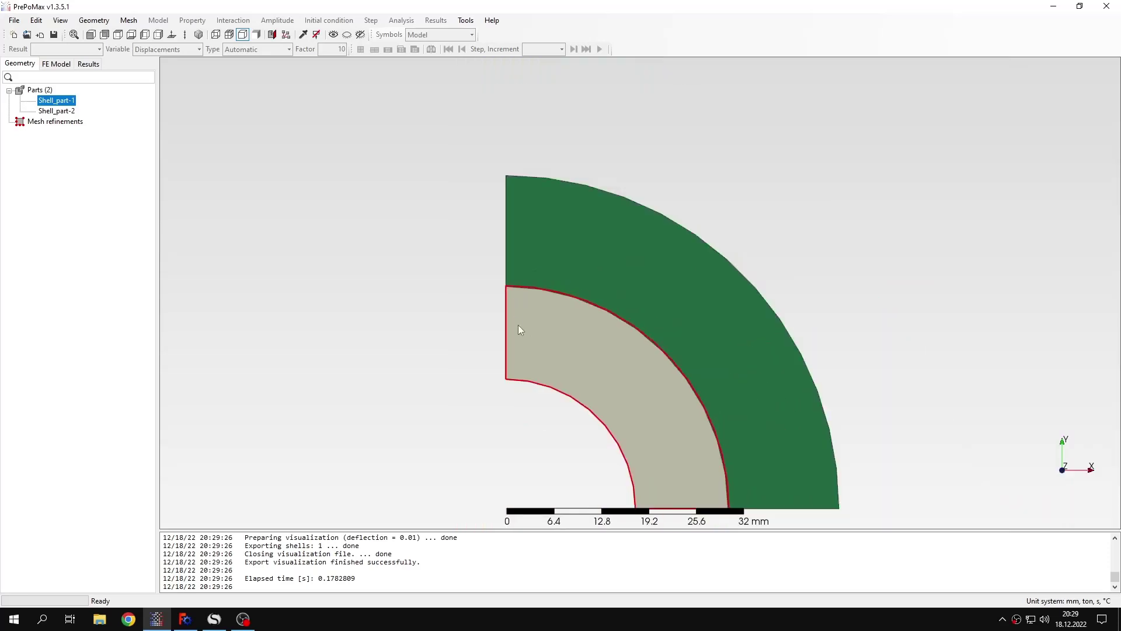
Clear the selection, switch to FreeCAD's Interference fit model 1 and zoom on the inner arc's overlap.
click(392, 327)
click(185, 620)
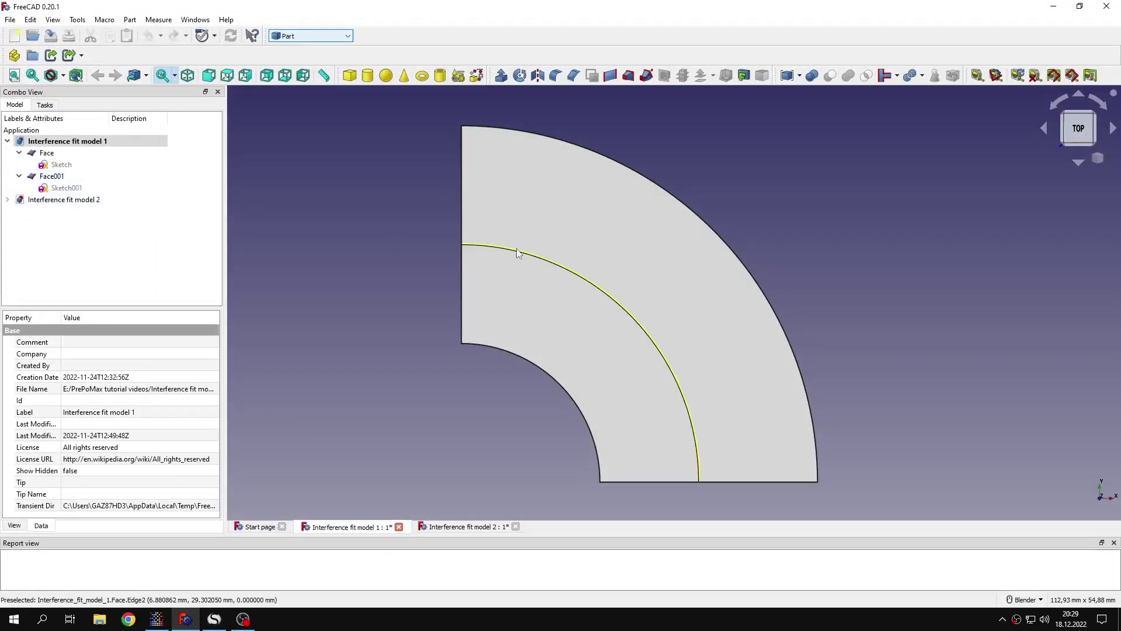
scroll(508, 255, down, 4)
scroll(508, 227, up, 15)
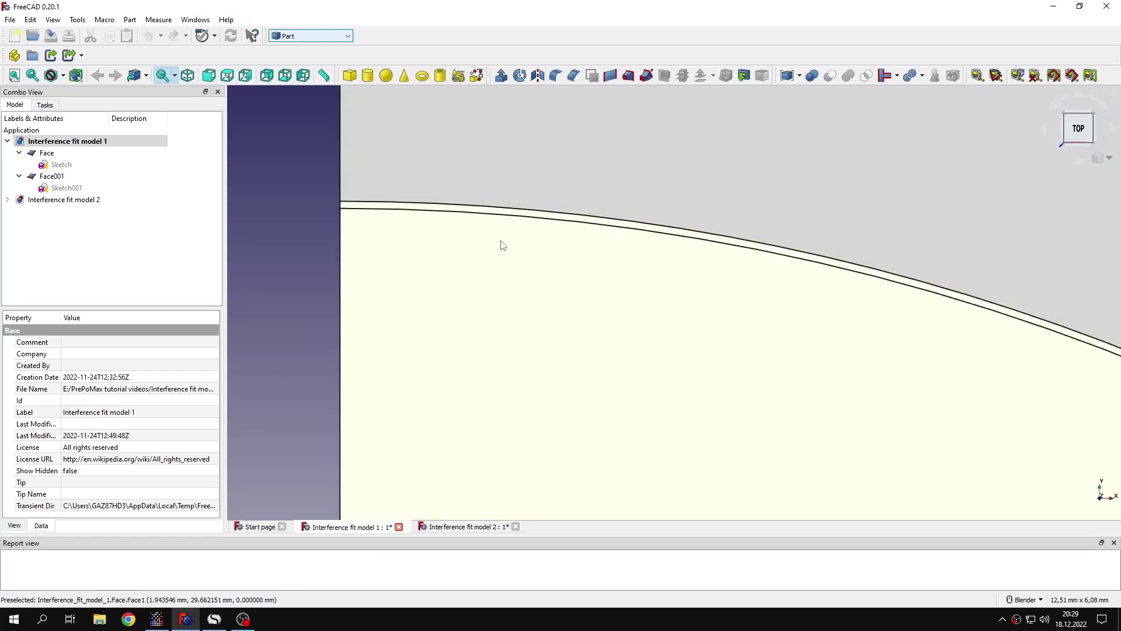
scroll(514, 249, down, 8)
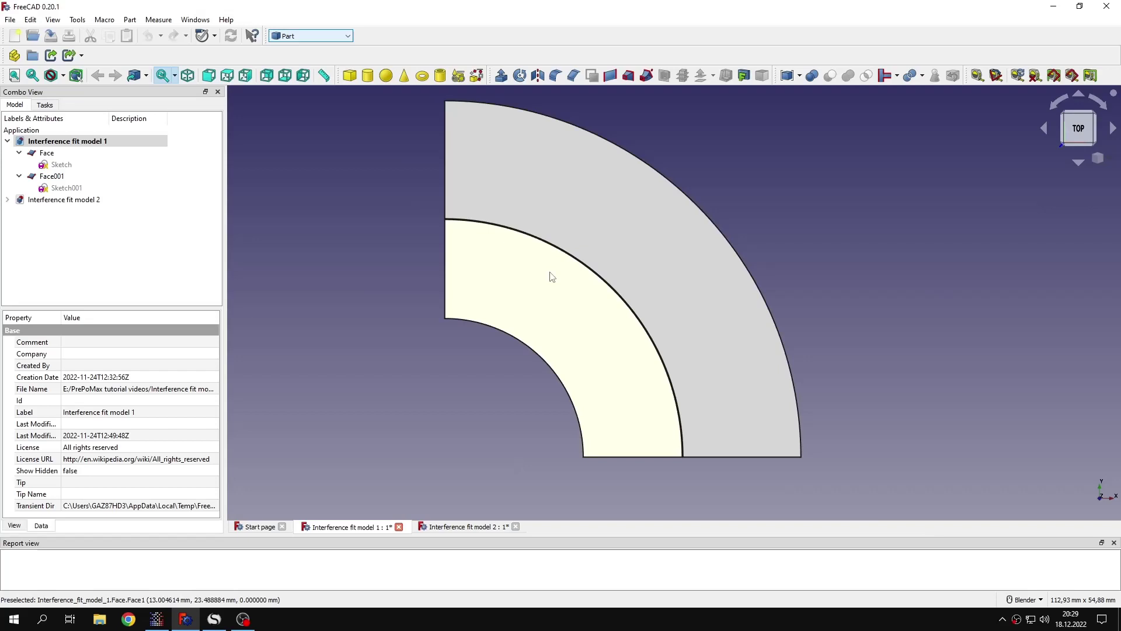
Set the meshing parameters of both shell parts to a 1 mm maximum element size.
click(156, 618)
drag(415, 191, 532, 312)
right_click(532, 312)
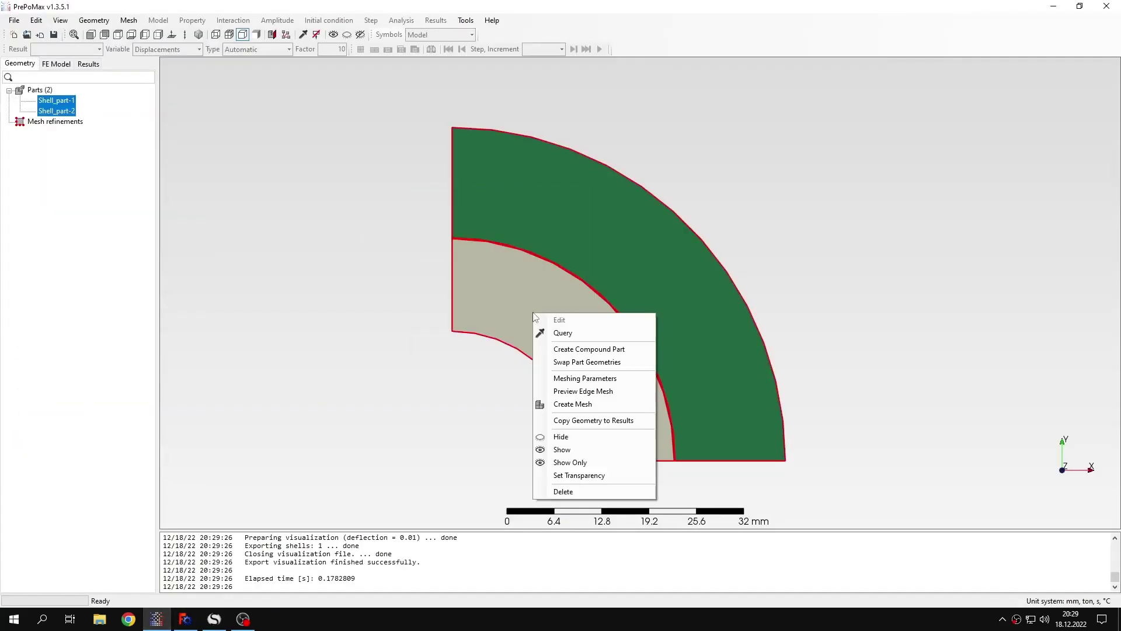
click(606, 378)
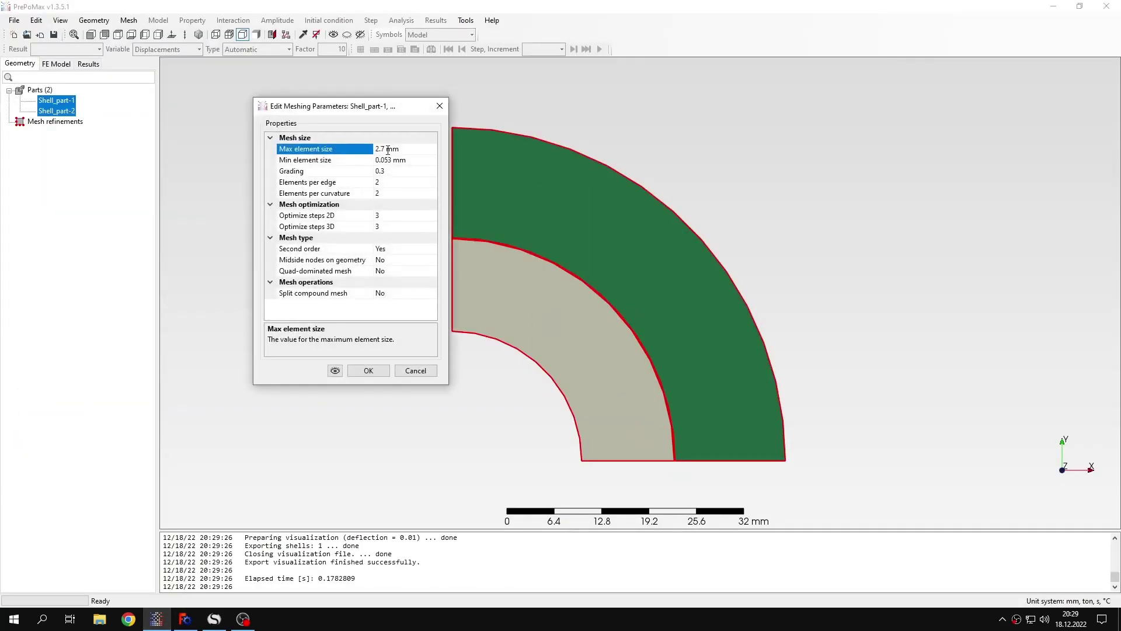
drag(388, 150, 381, 150)
text(1)
click(368, 370)
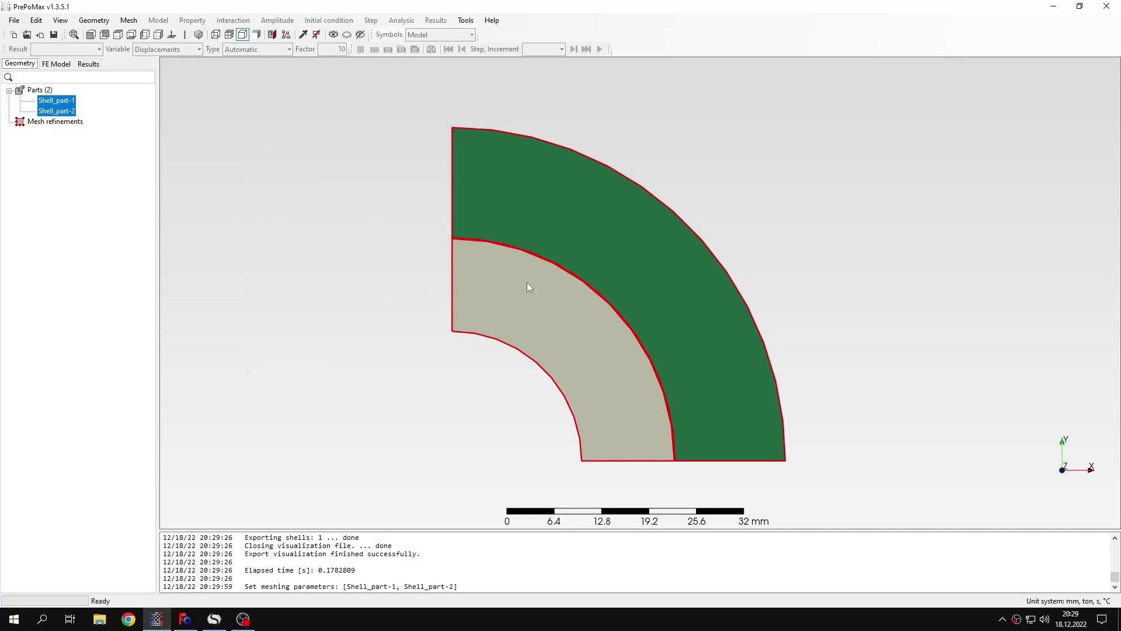
Generate the mesh on both parts (4161 nodes, 2006 elements) and inspect the contact interface.
right_click(528, 283)
click(598, 378)
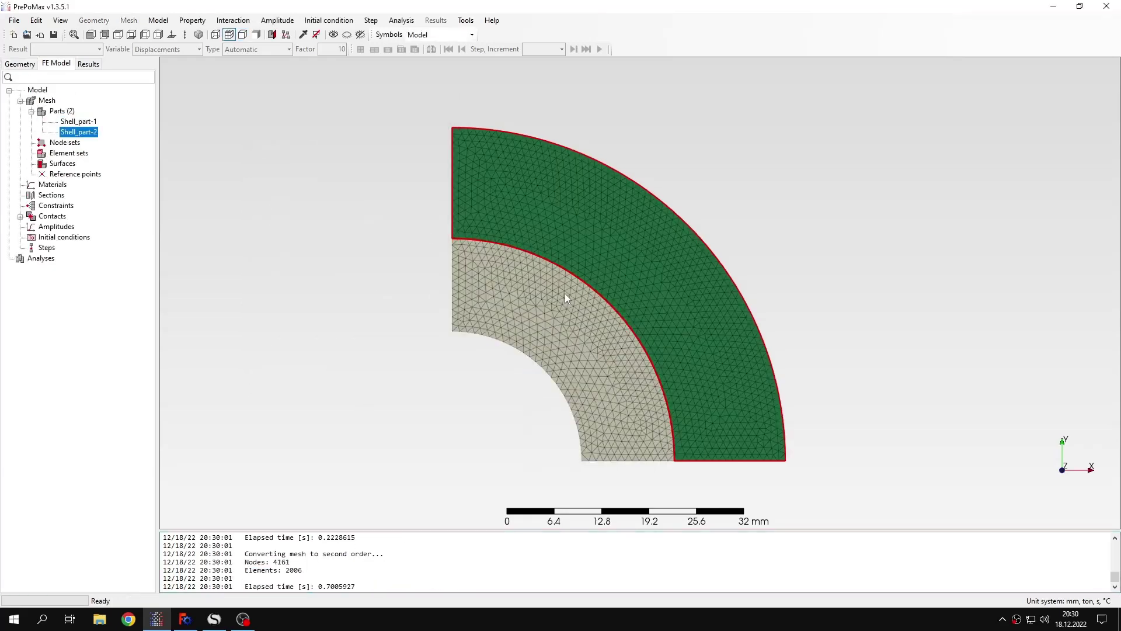
scroll(493, 238, up, 5)
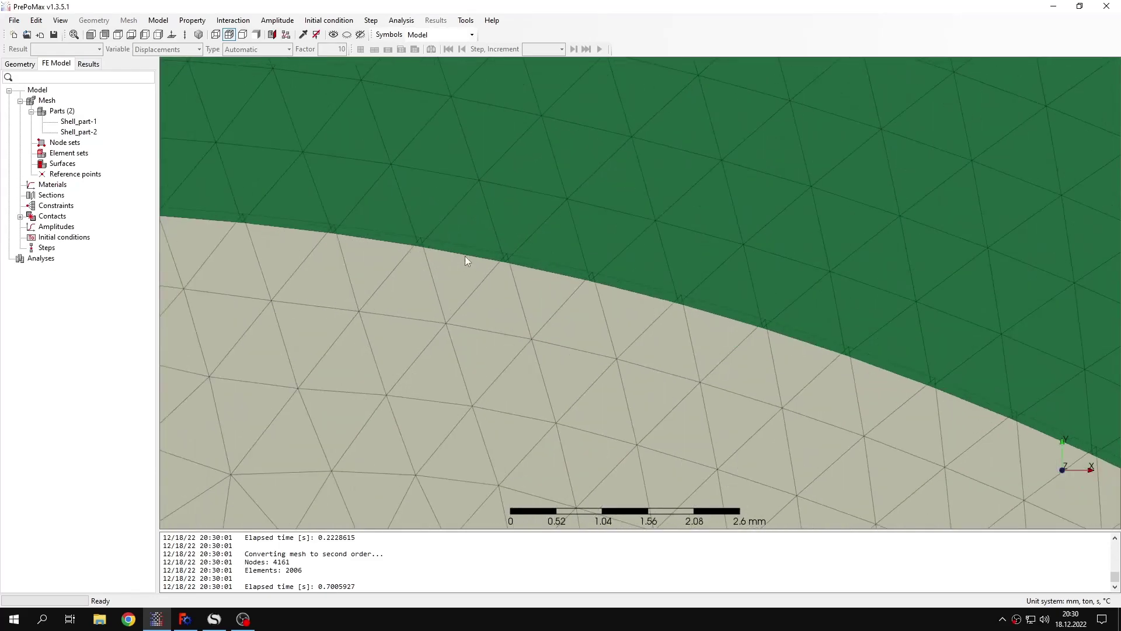
middle_drag(430, 250, 723, 310)
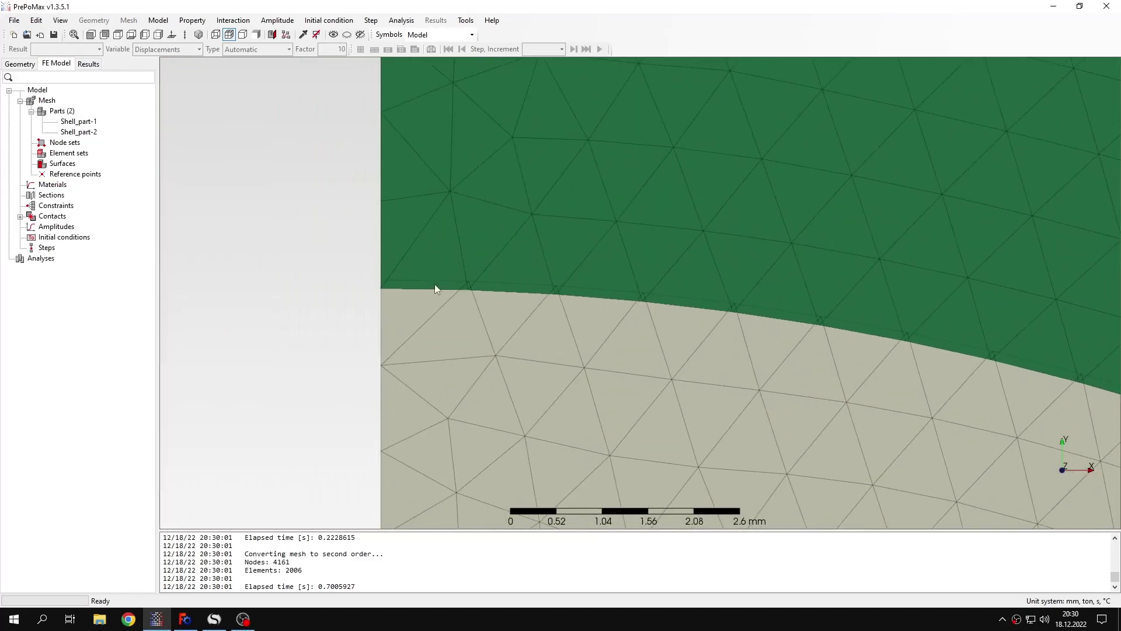
scroll(572, 324, down, 5)
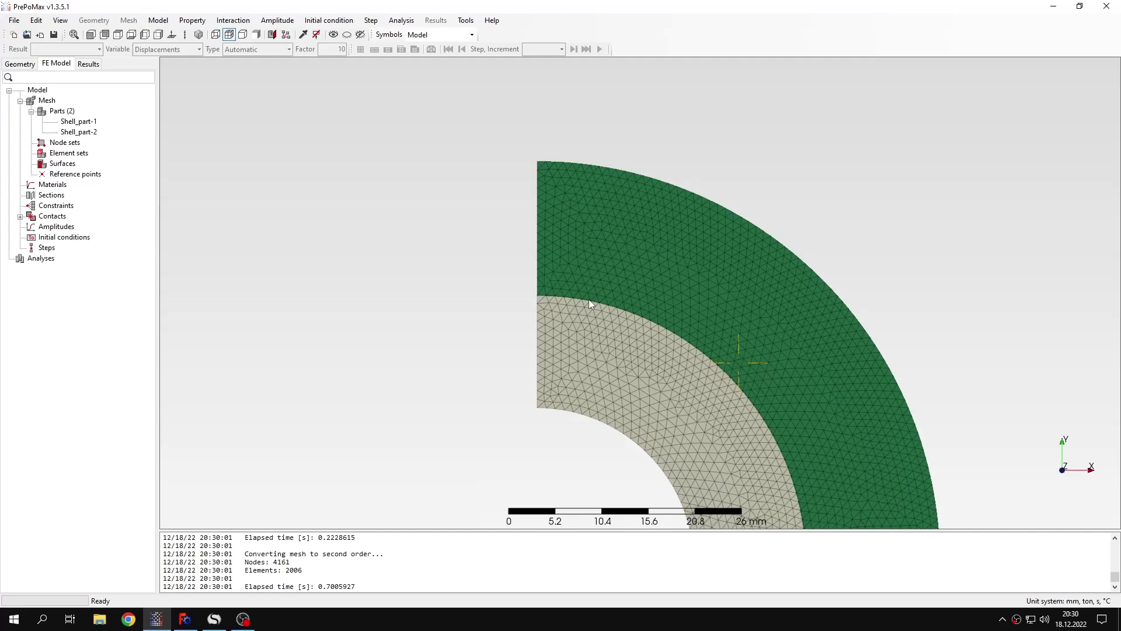
middle_drag(588, 299, 518, 269)
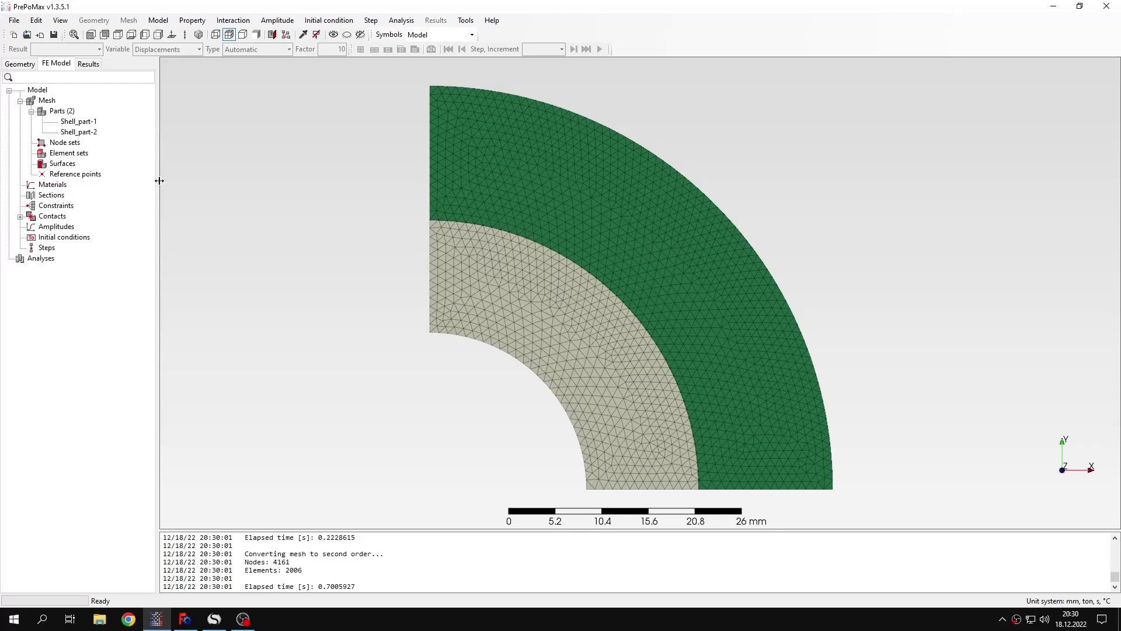
Create elastic Material-1 with Young's modulus 210000 MPa and Poisson's ratio 0.3.
double_click(47, 186)
click(300, 272)
click(385, 231)
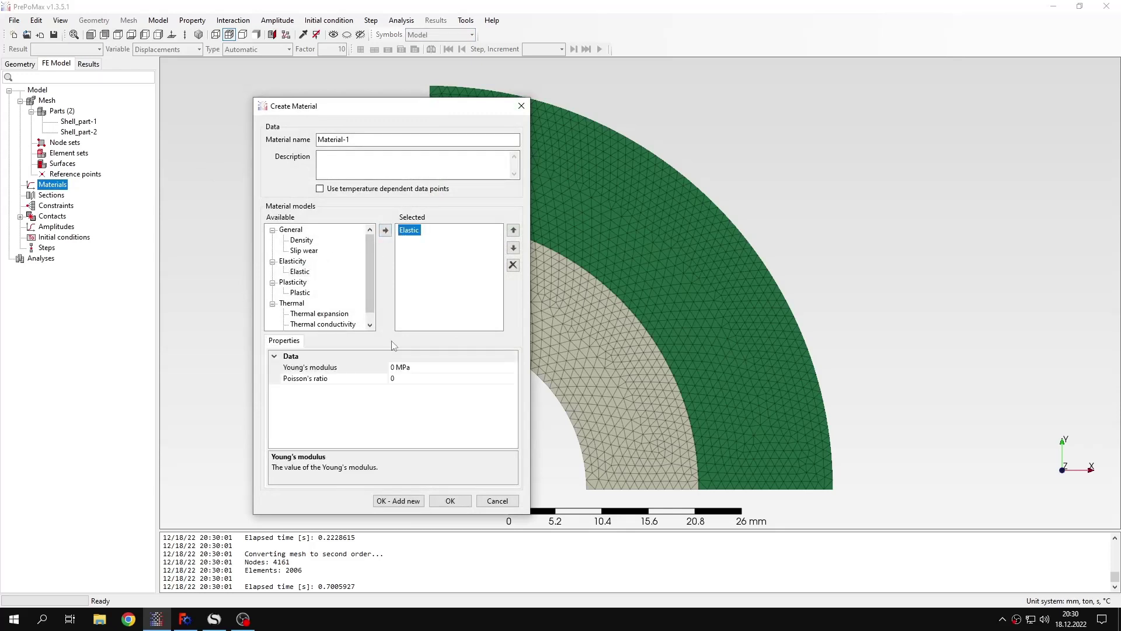
double_click(394, 368)
text(210)
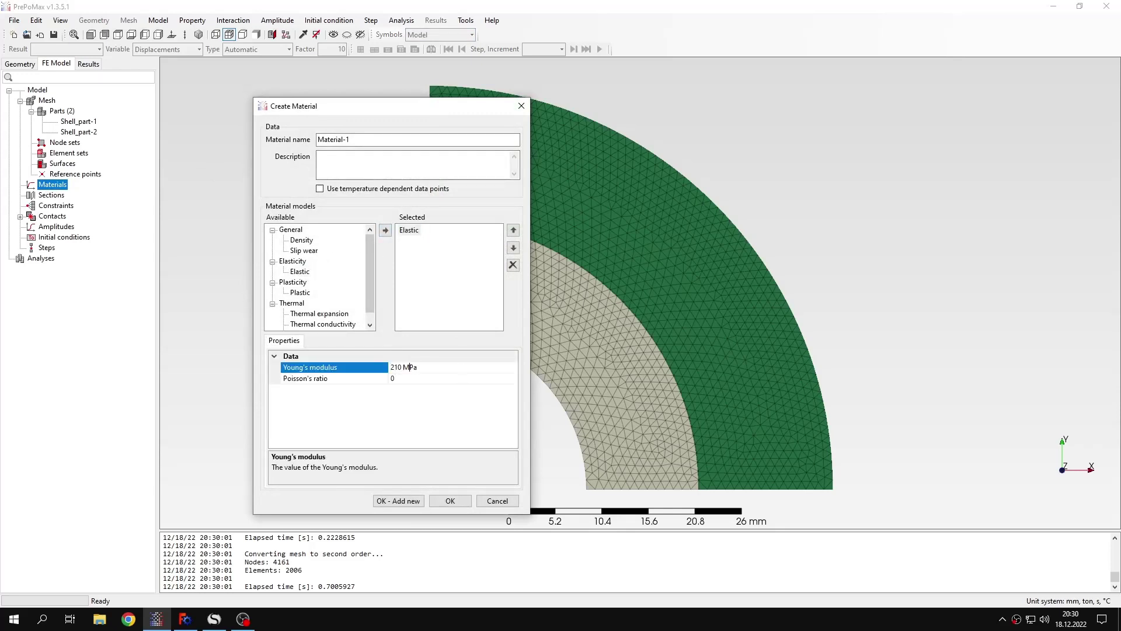
key(Return)
double_click(485, 382)
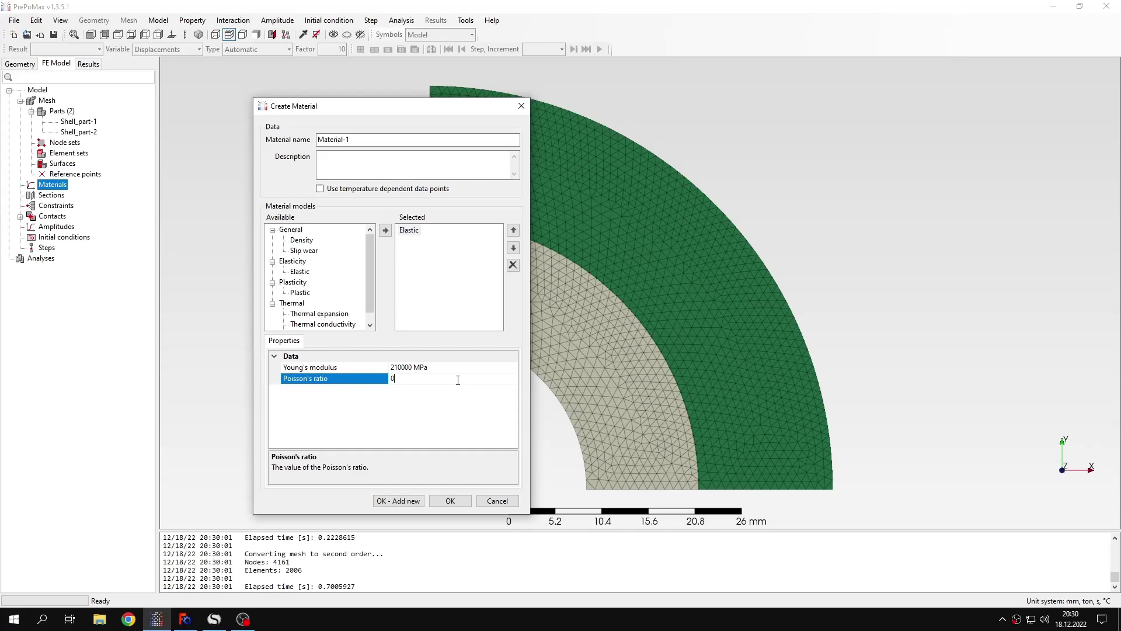
text(0.3)
click(450, 501)
Assign Solid_section-1 to both shell parts and hide the element edges.
double_click(51, 205)
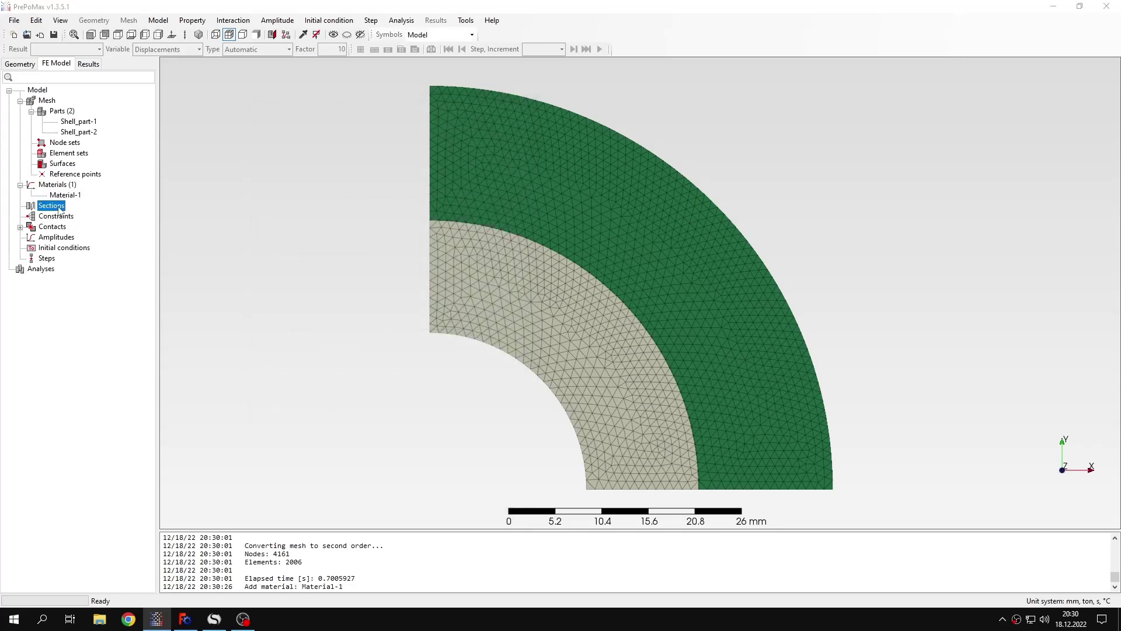
click(639, 278)
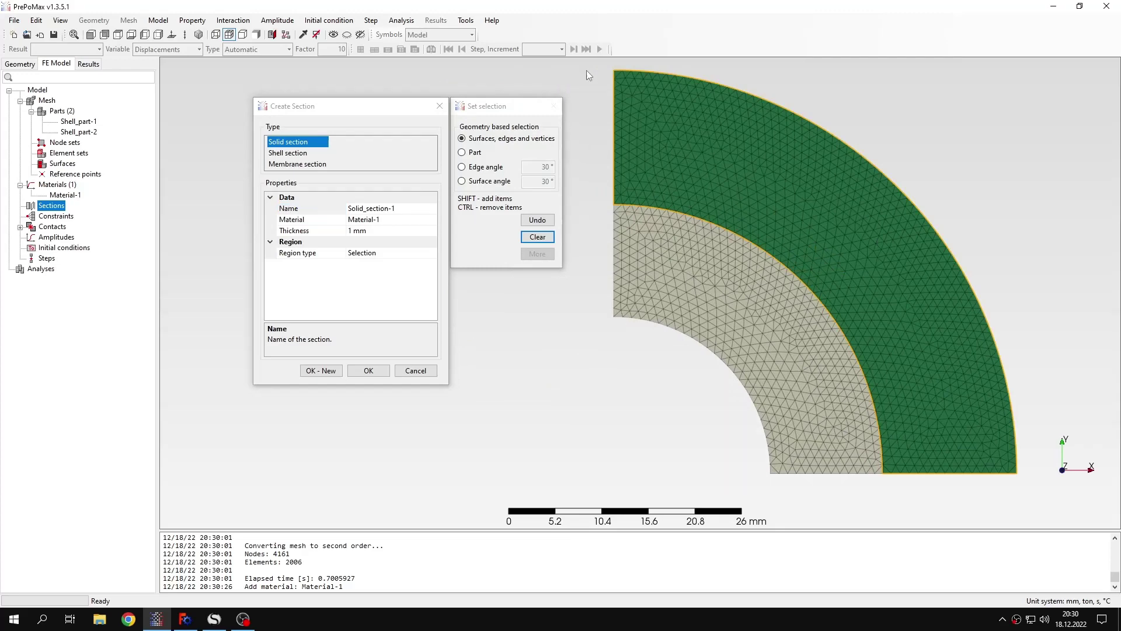
drag(587, 70, 976, 443)
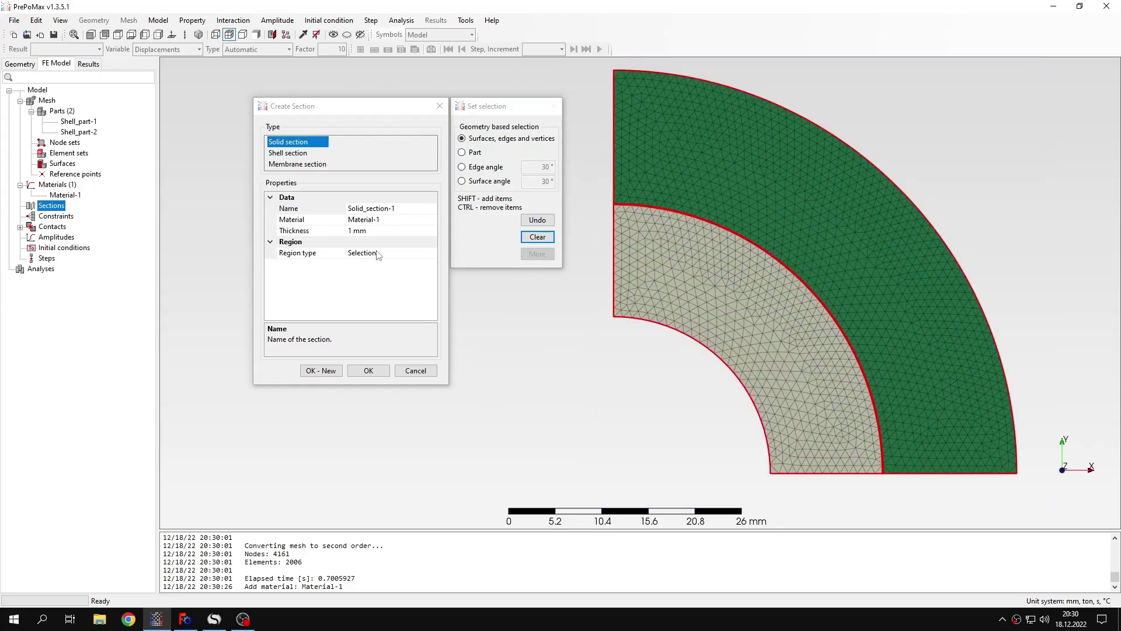
click(378, 374)
click(242, 35)
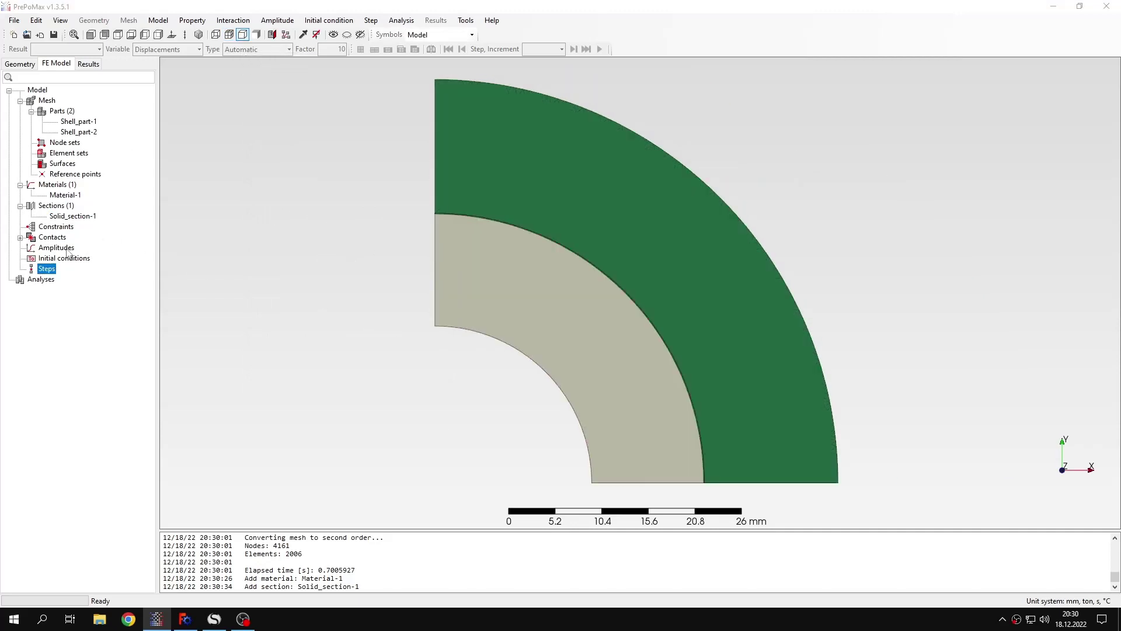
Add static Step-1 and fix both rings' left edges horizontally at U1 = 0.
double_click(47, 269)
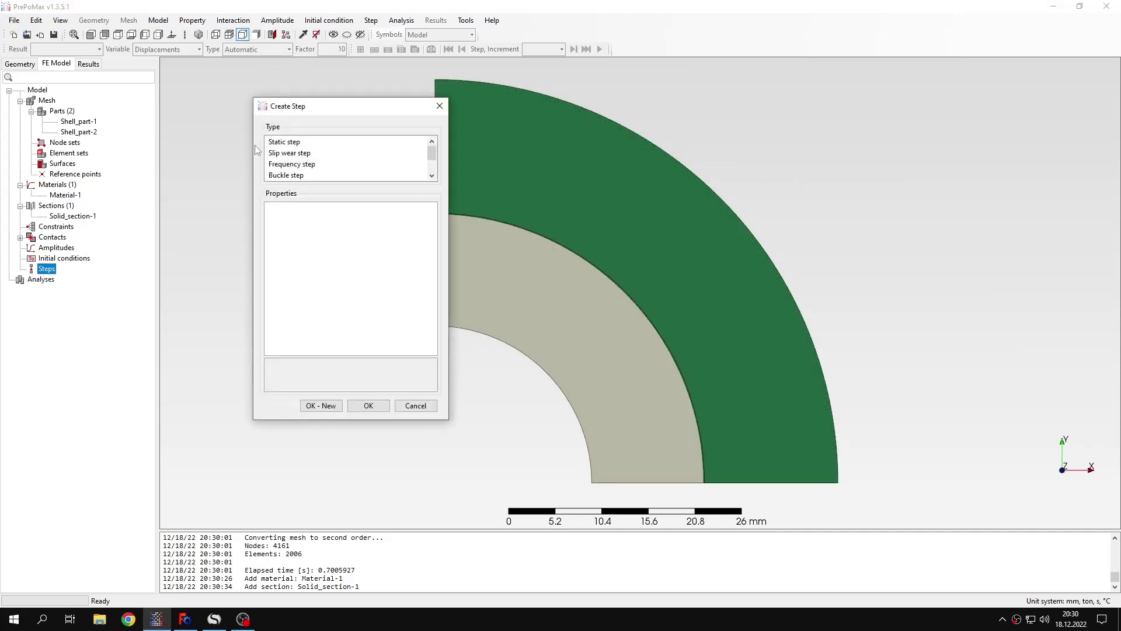
click(368, 406)
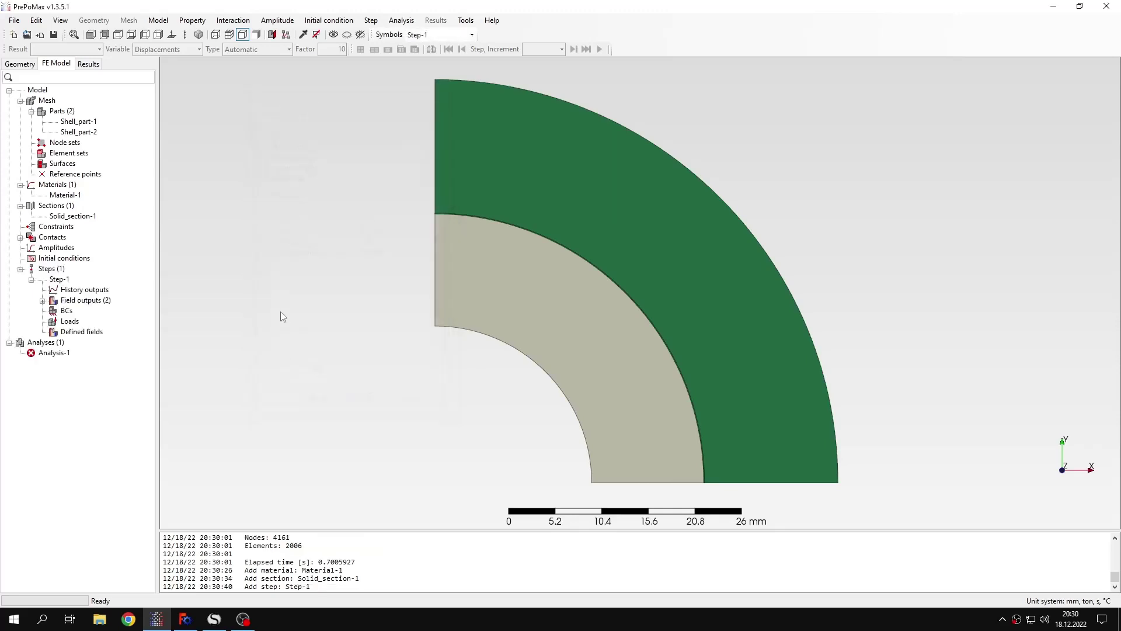
double_click(66, 311)
click(270, 153)
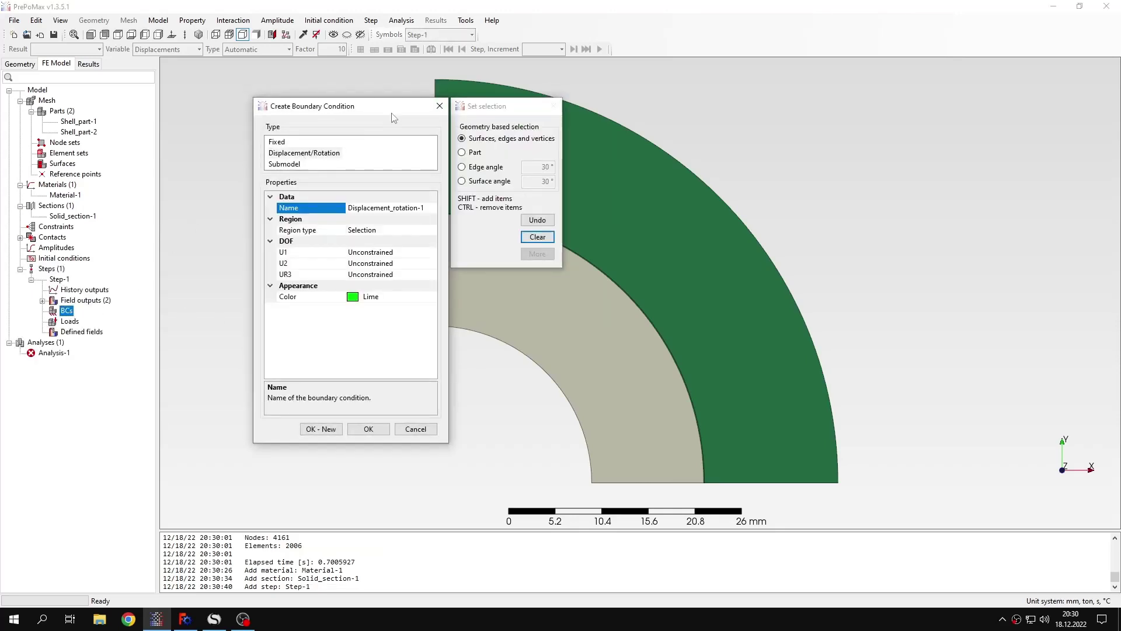
middle_drag(684, 283, 871, 263)
click(622, 169)
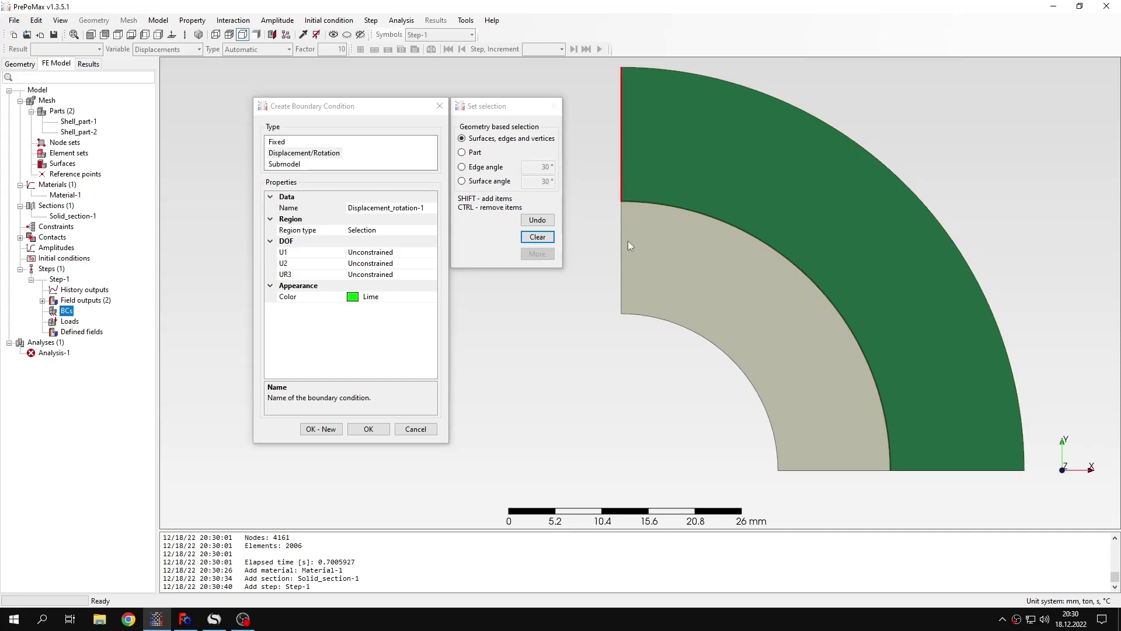
shift+click(622, 248)
double_click(309, 251)
click(320, 429)
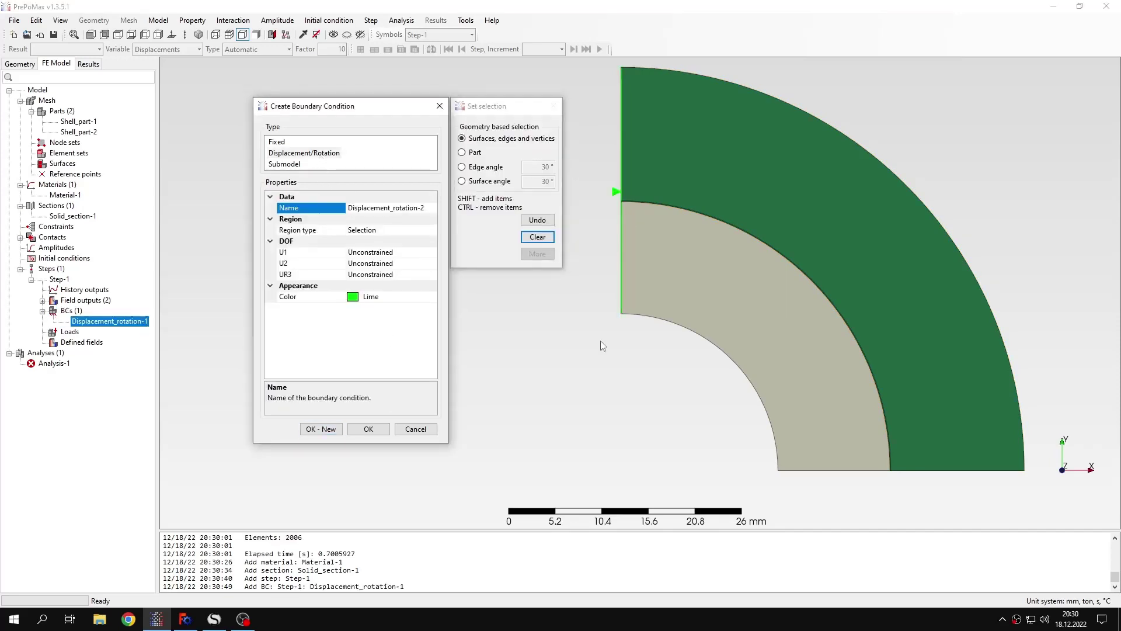
Fix both rings' bottom edges vertically with U2 = 0.
click(881, 472)
shift+click(897, 471)
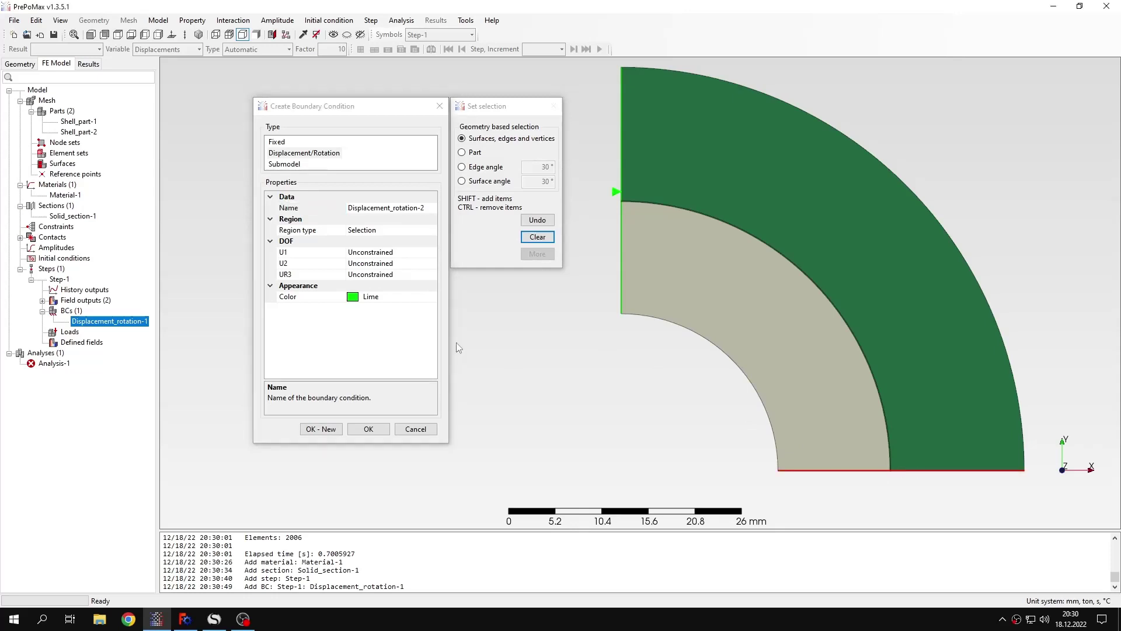
double_click(393, 264)
click(368, 429)
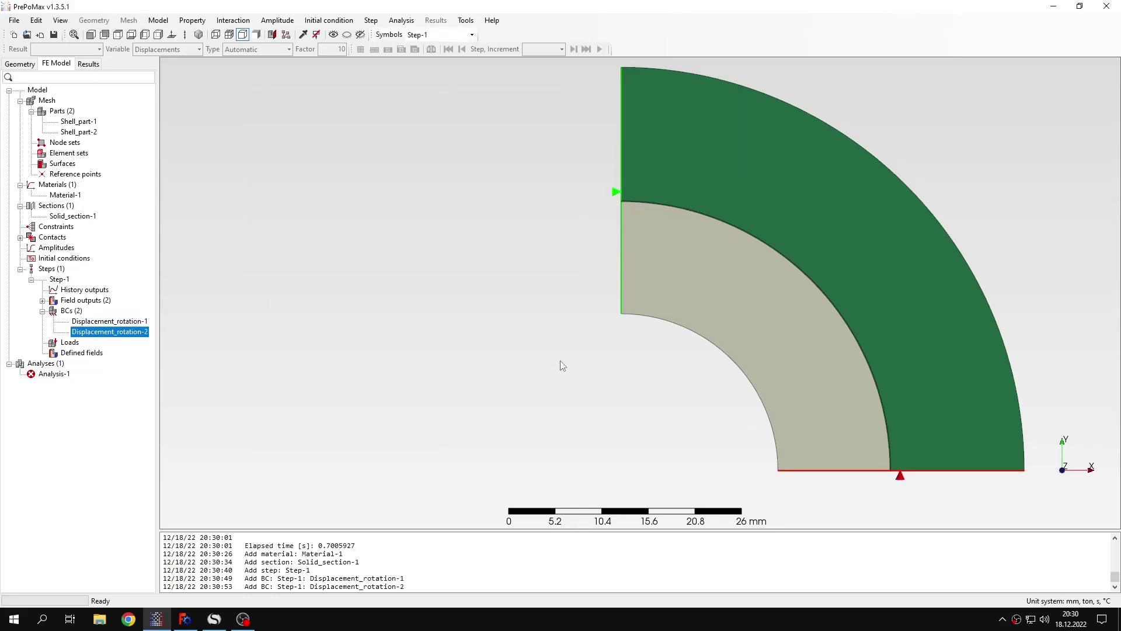
middle_drag(608, 339, 483, 299)
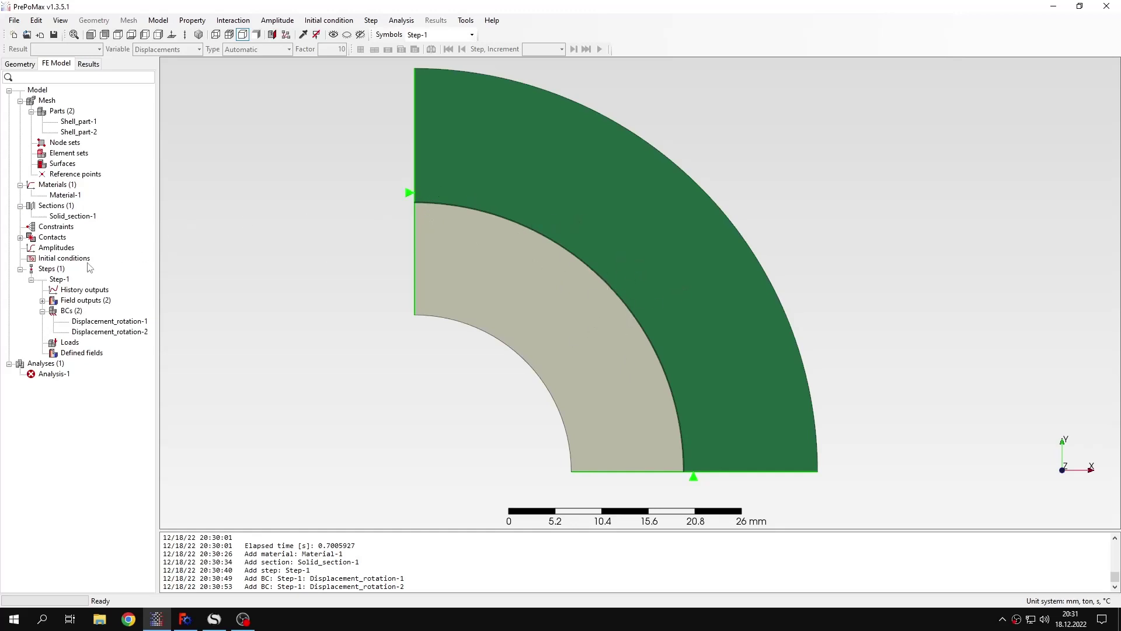
Create Surface_interaction-1 with Hard surface behaviour under Contacts.
click(20, 237)
double_click(62, 248)
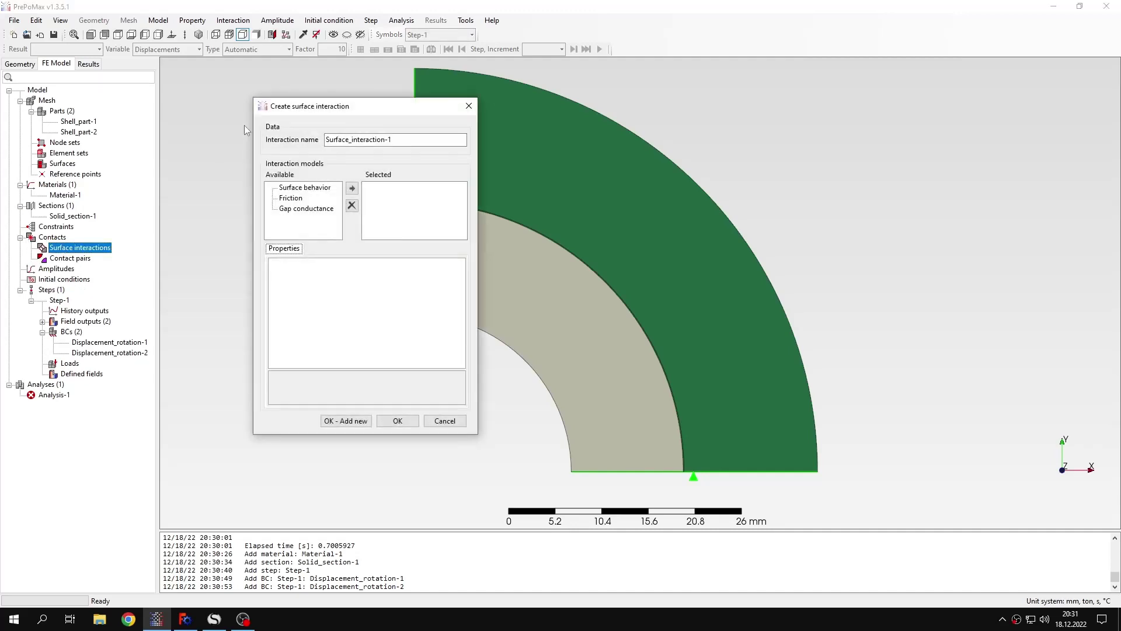
click(318, 188)
click(352, 188)
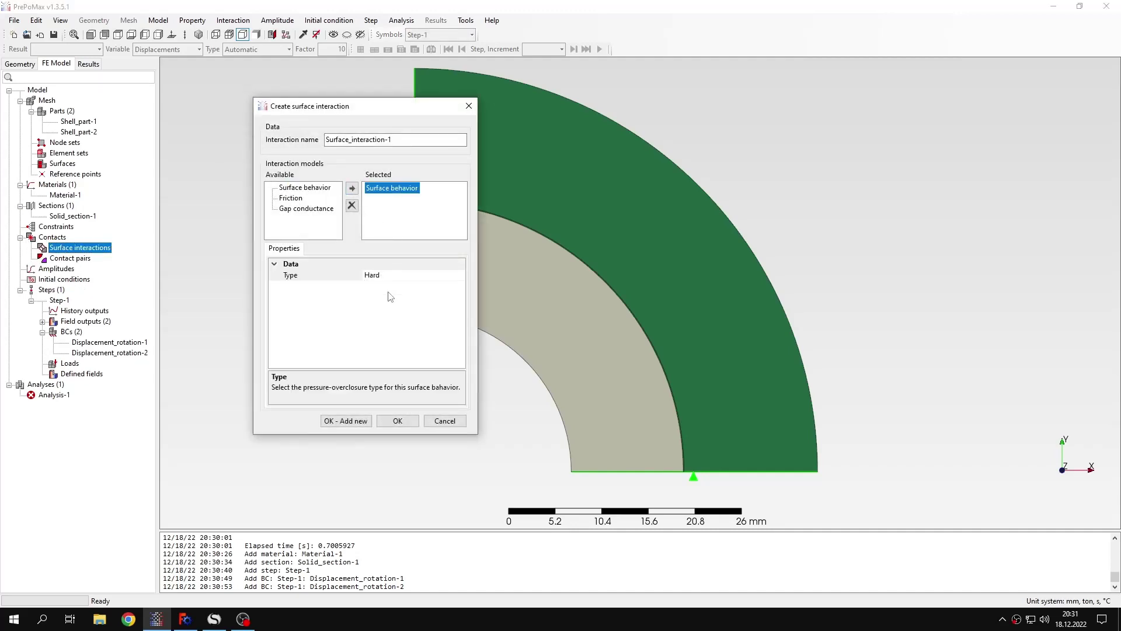
click(398, 420)
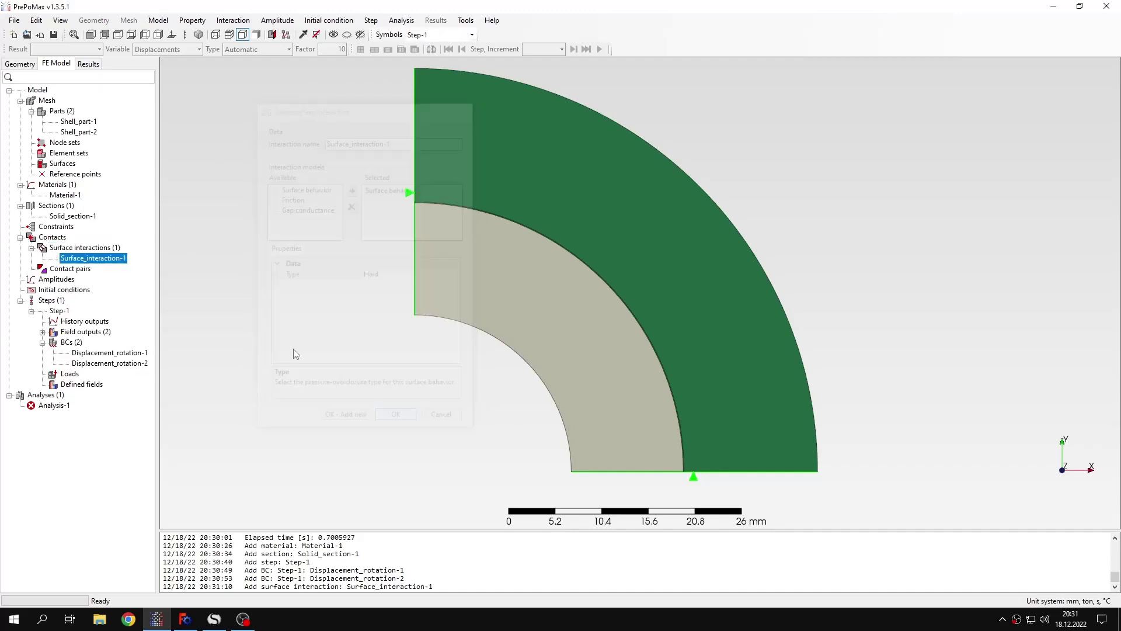
double_click(84, 271)
click(419, 408)
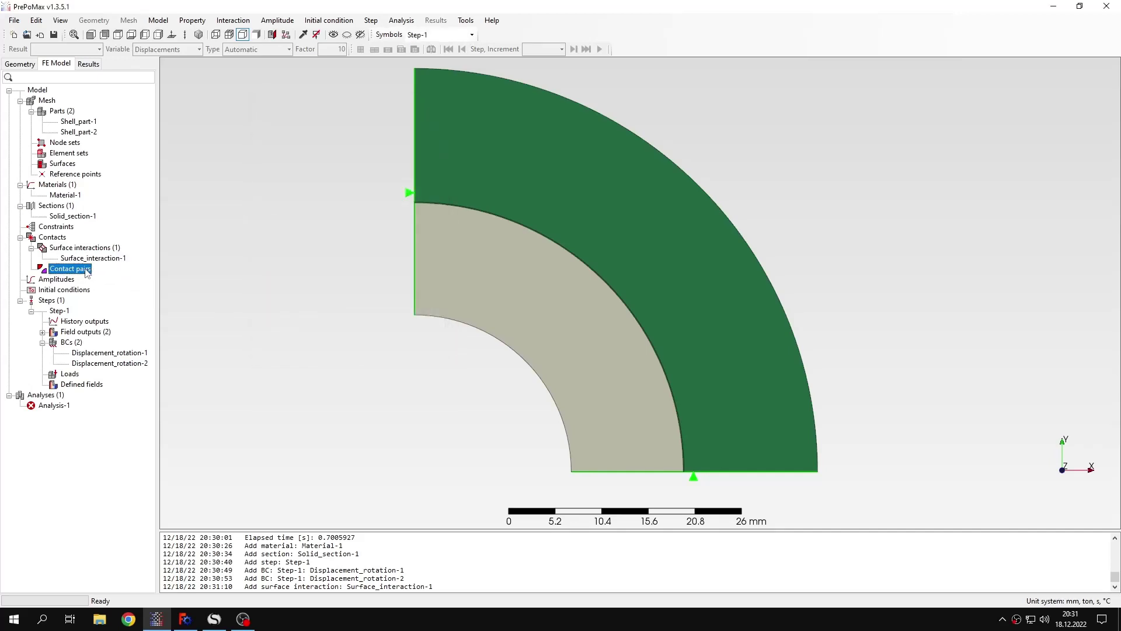
Search for contact pairs of type Contact within a 0.1 mm distance.
right_click(88, 273)
click(128, 293)
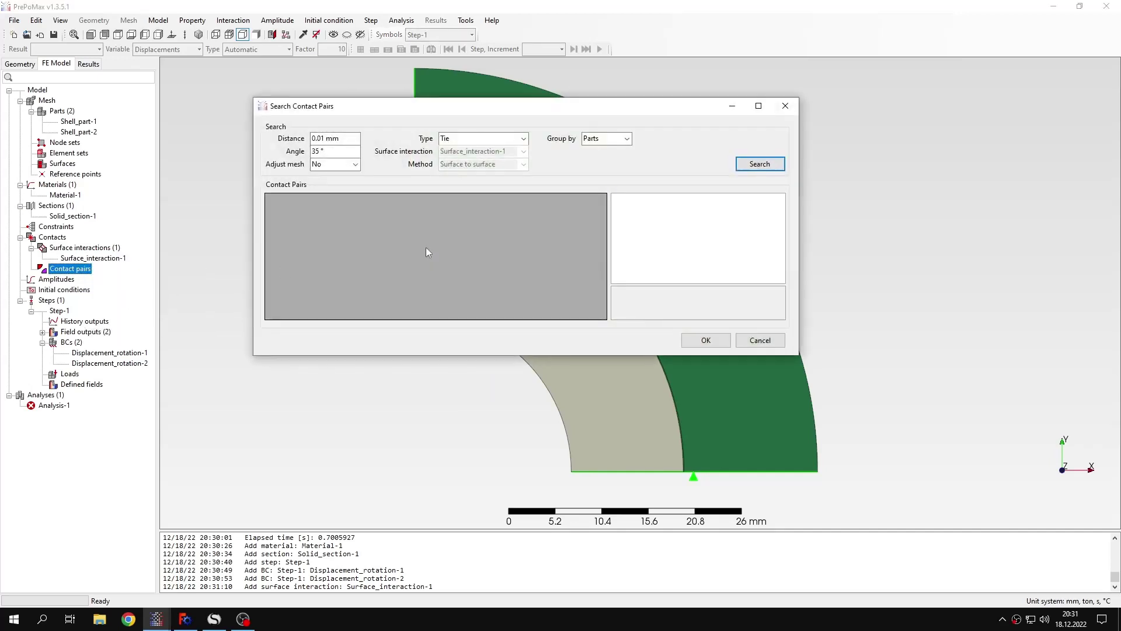
click(524, 139)
click(503, 159)
click(322, 139)
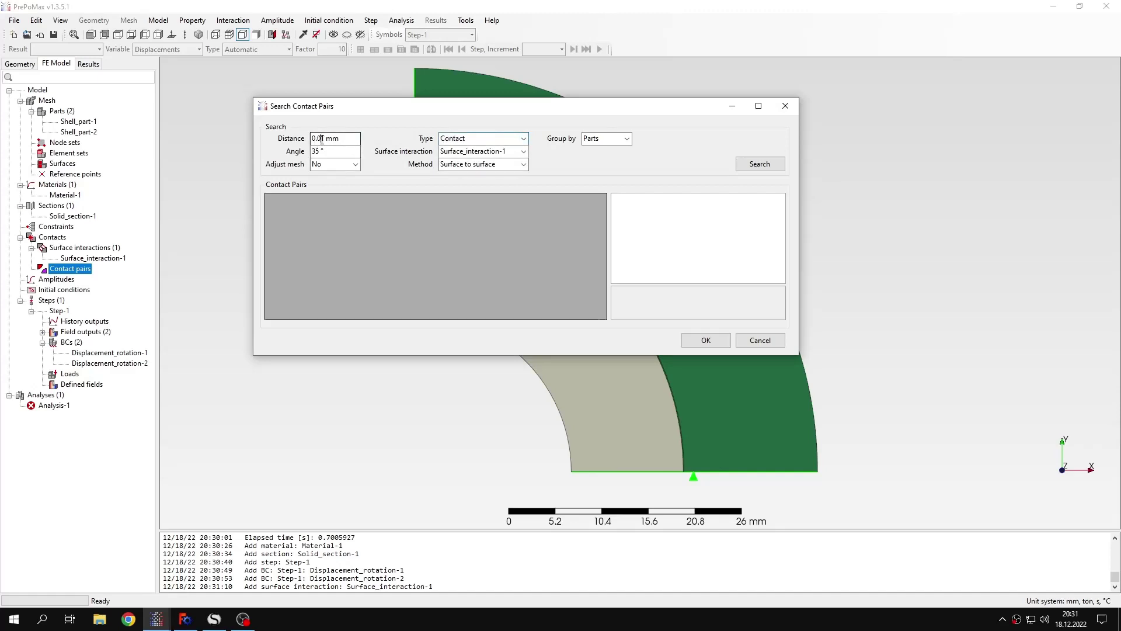
key(BackSpace)
drag(487, 117, 250, 157)
middle_drag(673, 257, 775, 258)
click(536, 205)
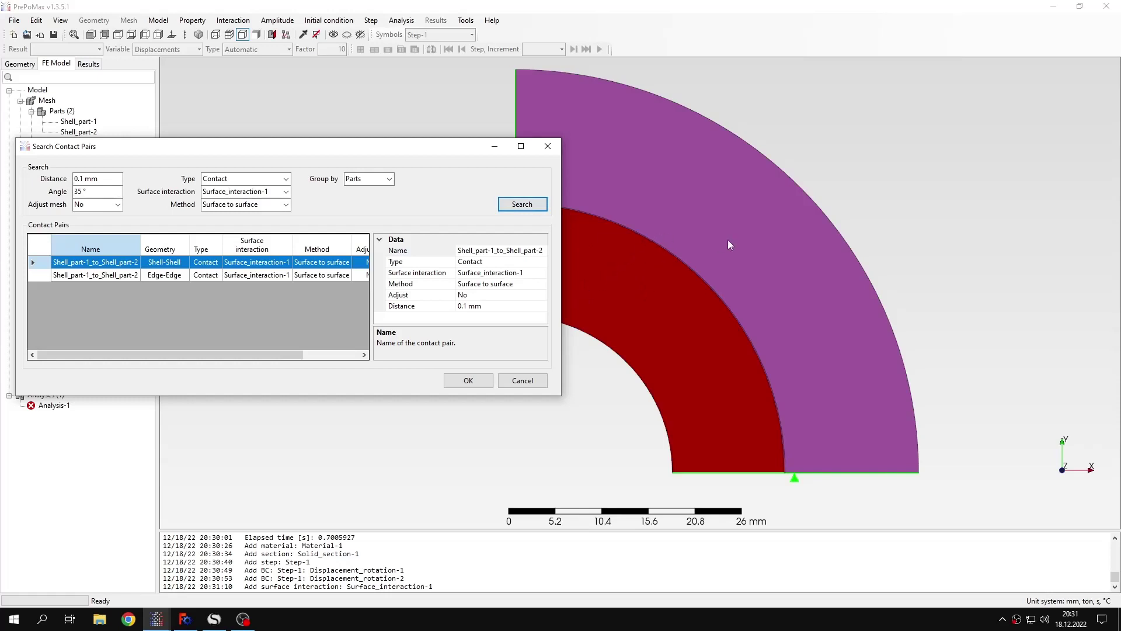
Delete the Shell-Shell pair and swap master and slave on the edge contact pair.
click(217, 266)
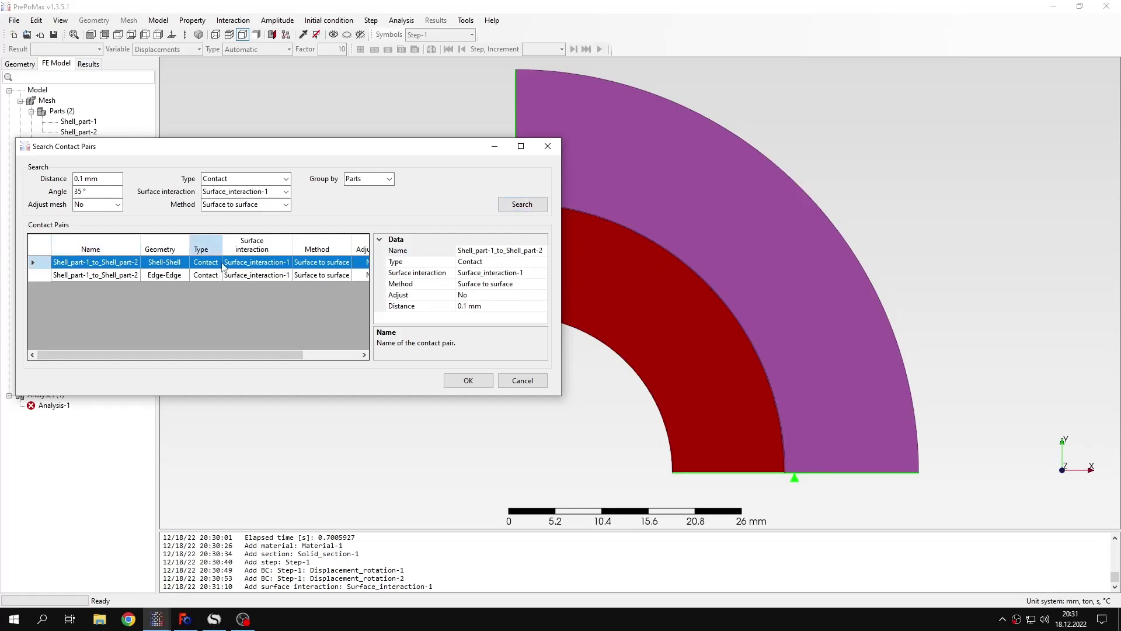
key(Delete)
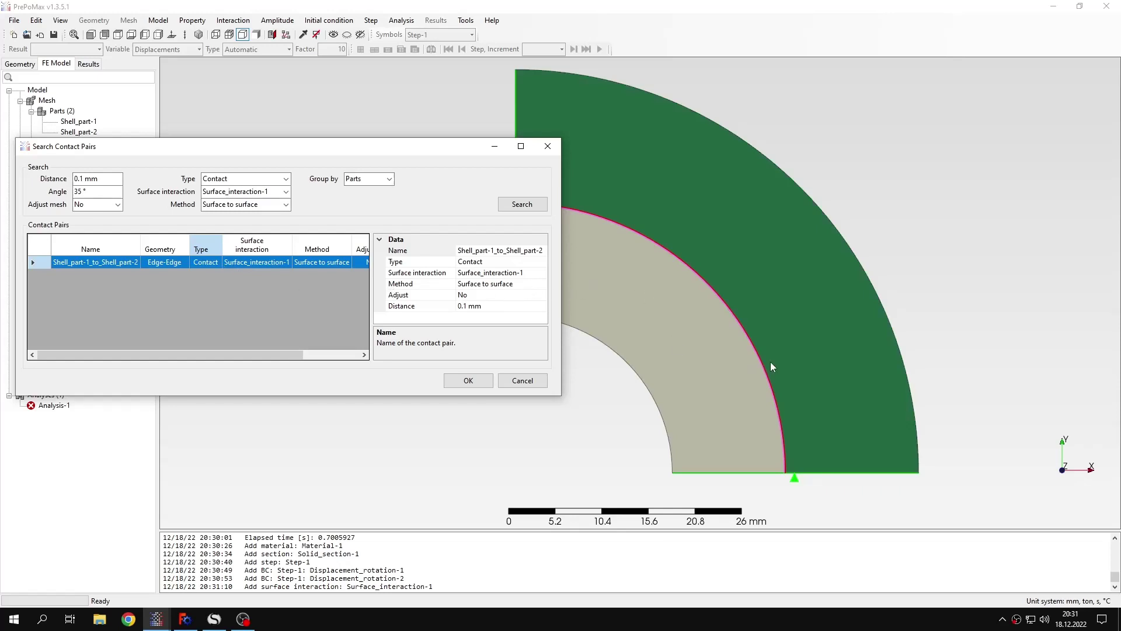
scroll(769, 363, up, 5)
right_click(282, 263)
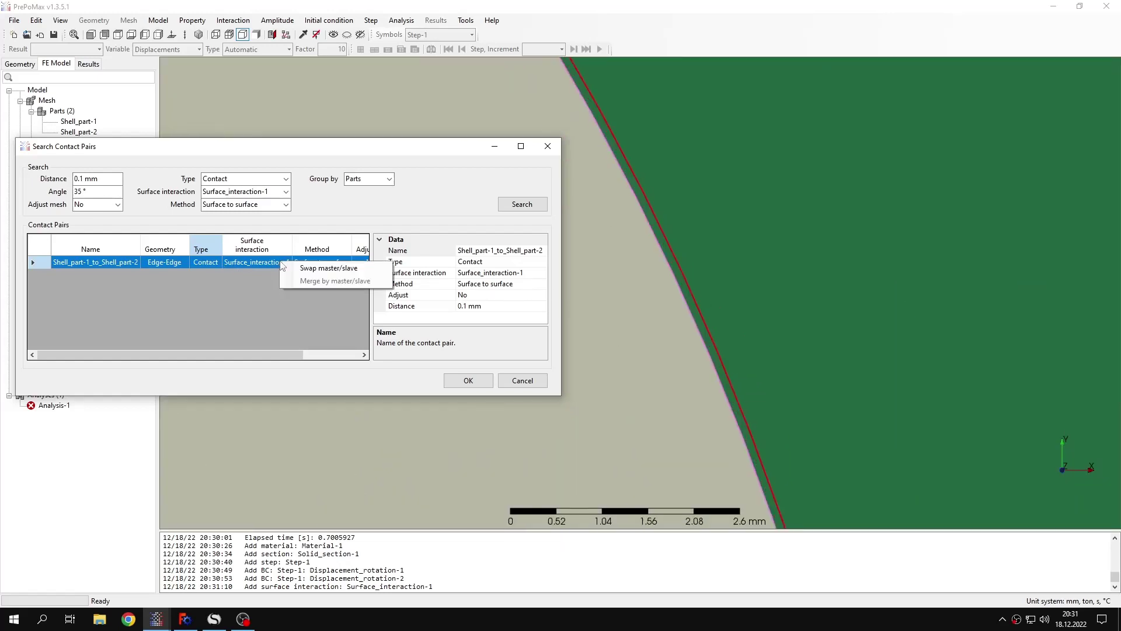
click(329, 271)
scroll(648, 301, down, 5)
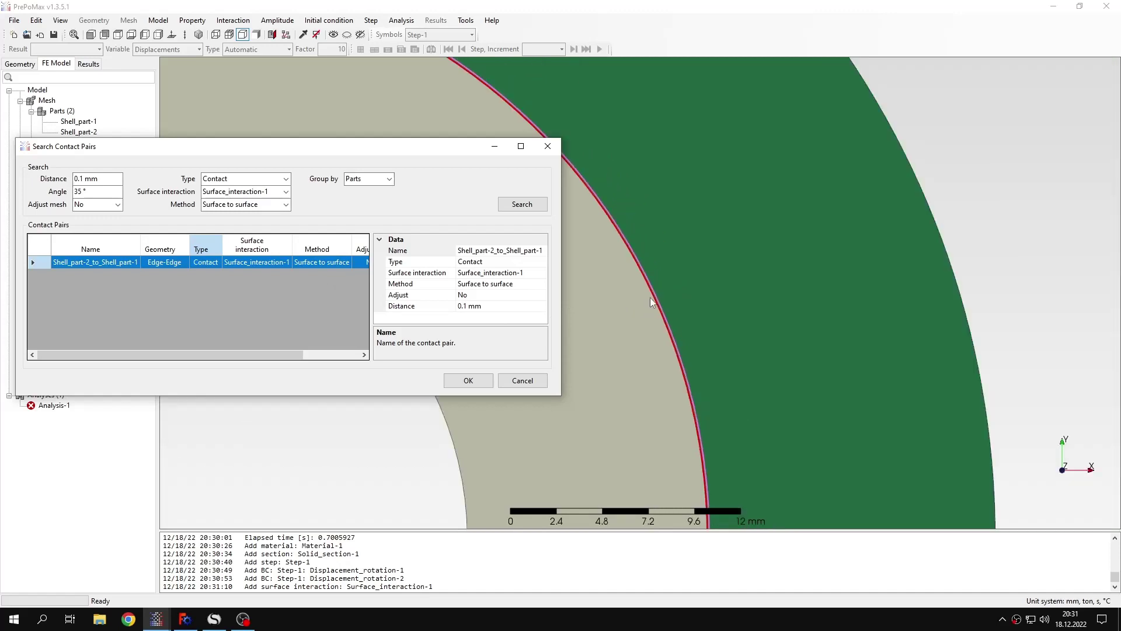
click(487, 380)
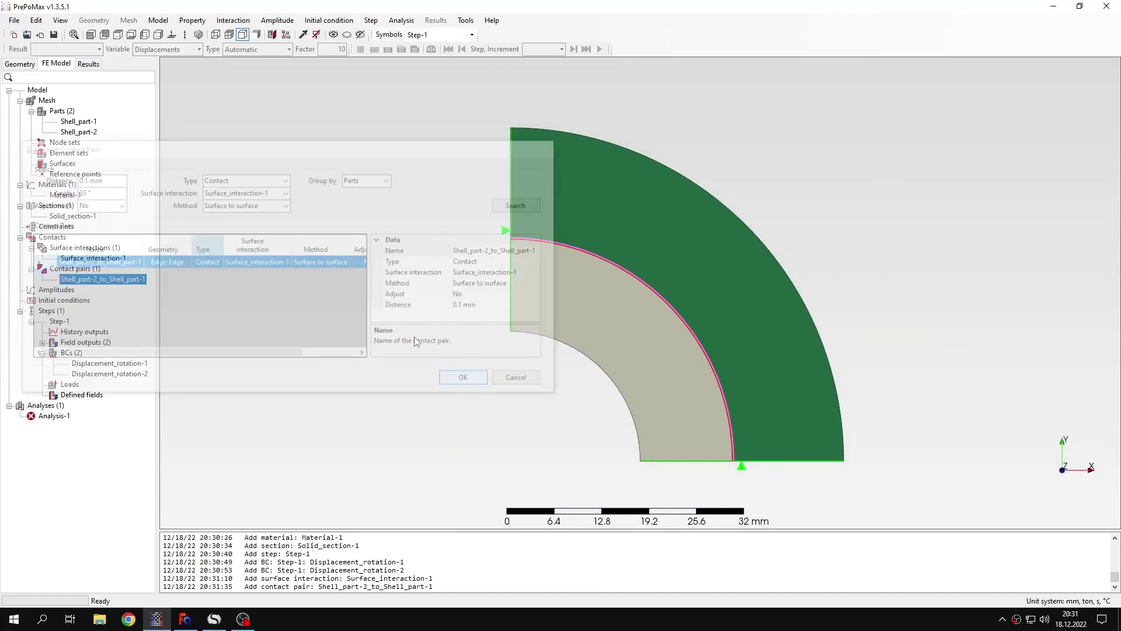
double_click(121, 285)
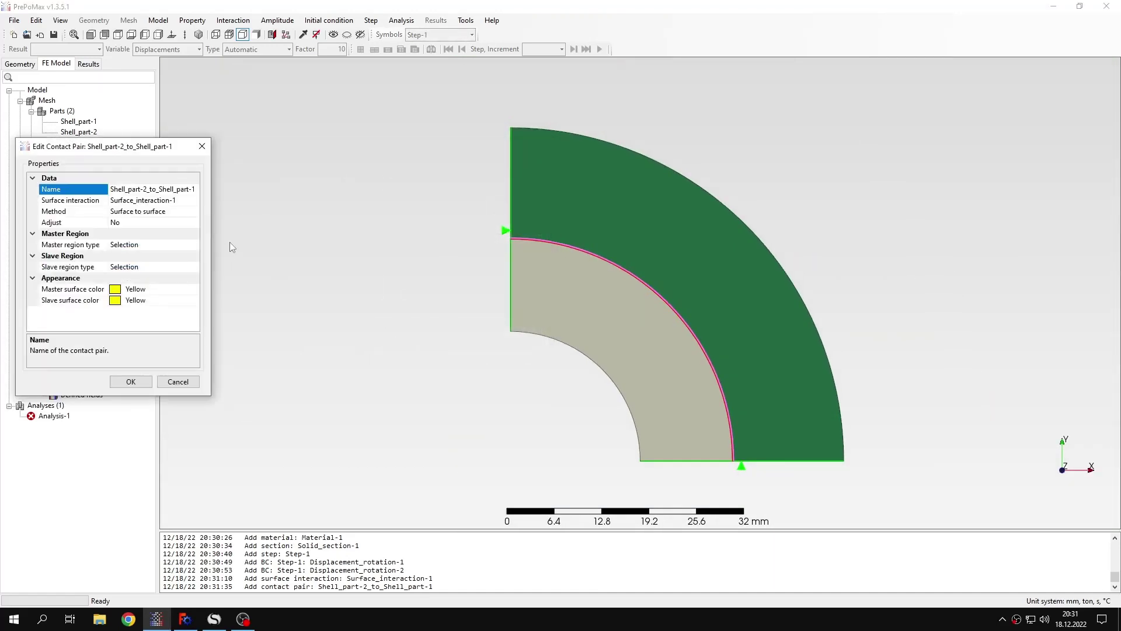
click(129, 223)
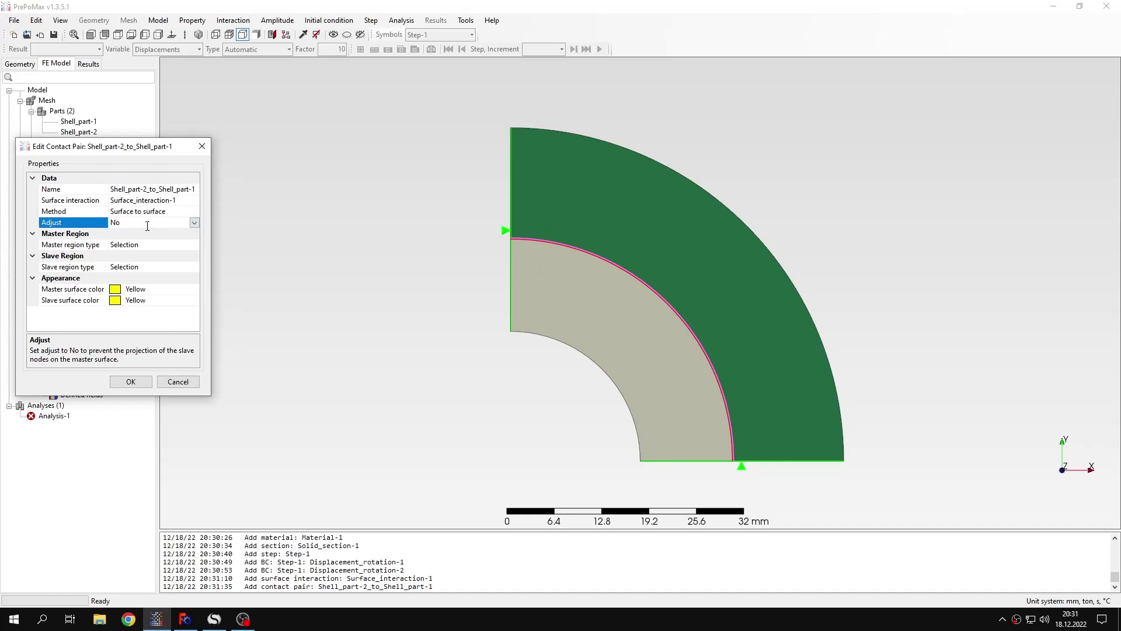
Add contact field output CF_output-1 (CDIS, CSTR) to Step-1.
click(202, 146)
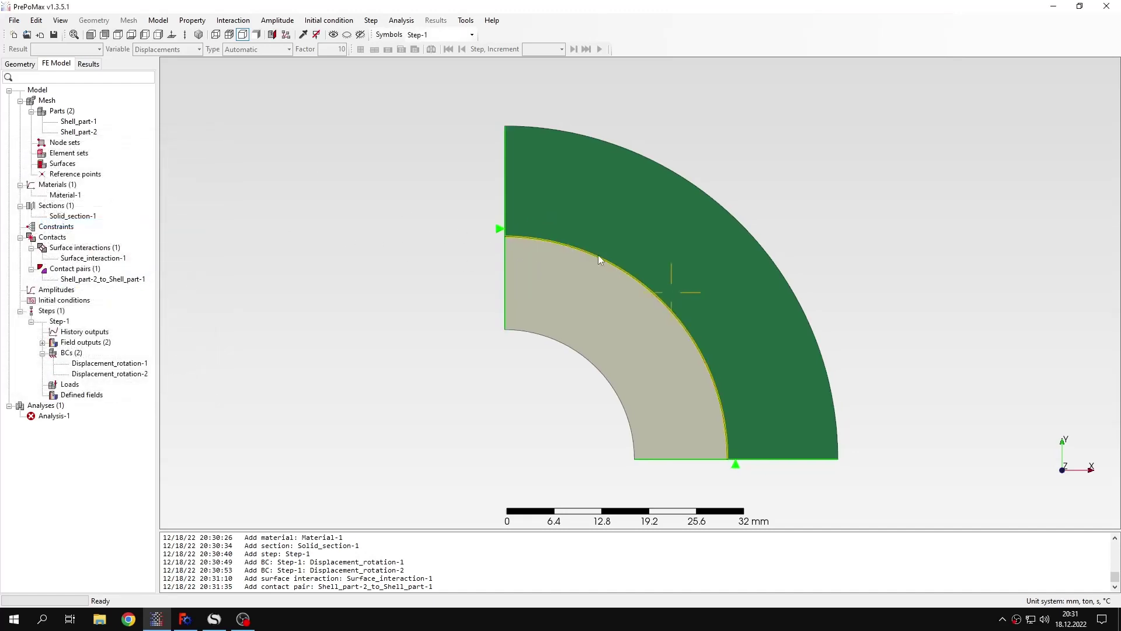
scroll(482, 247, up, 2)
middle_drag(478, 250, 539, 252)
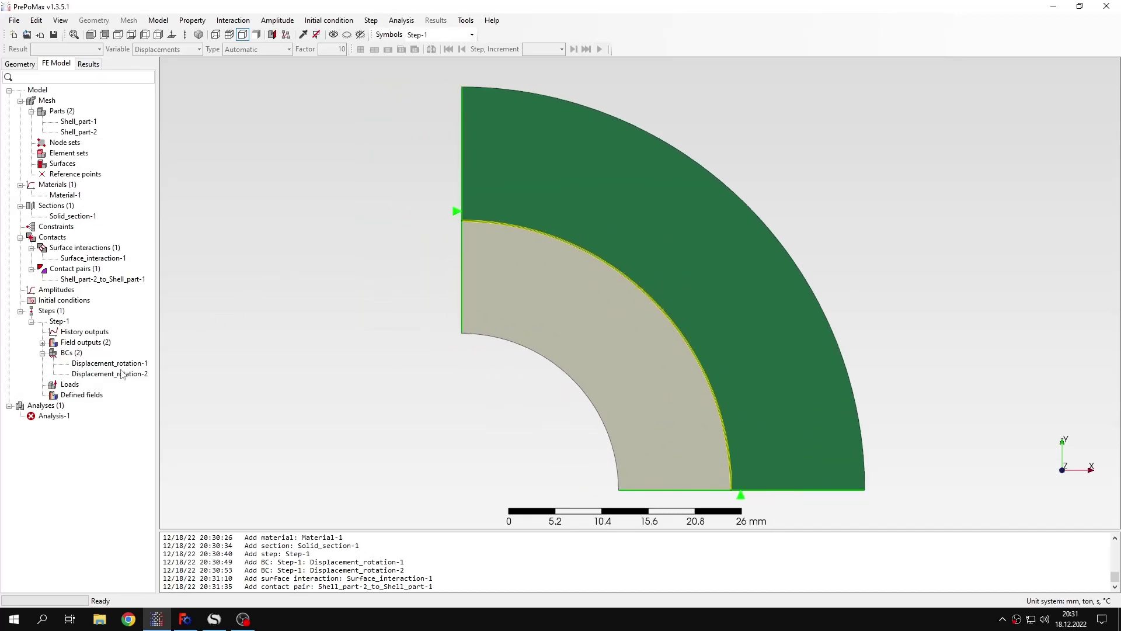
double_click(85, 343)
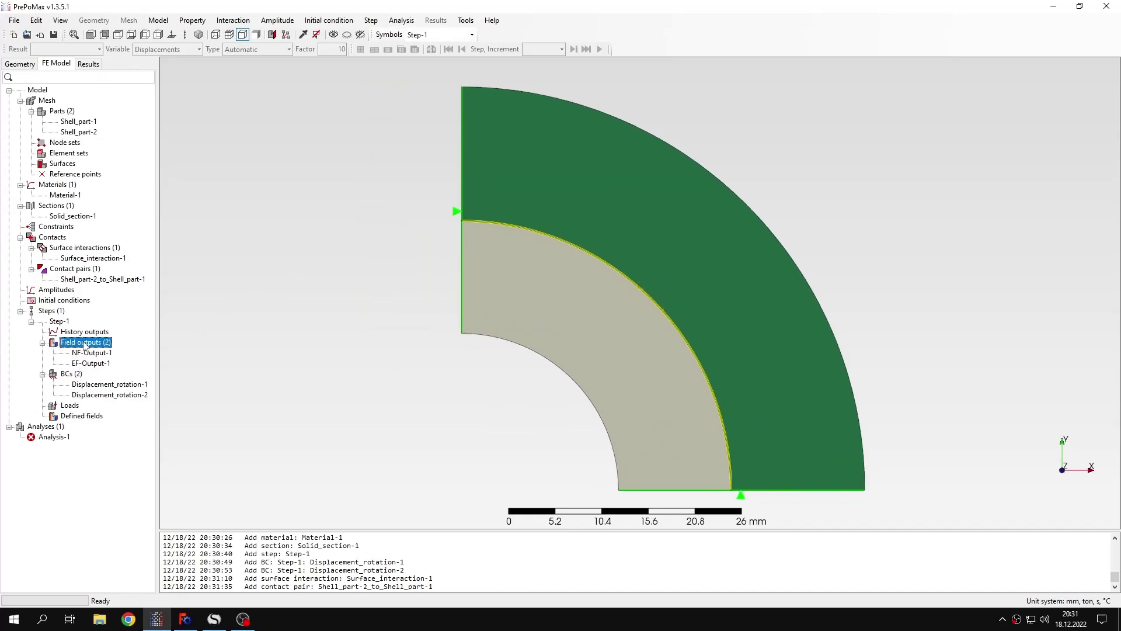
click(69, 205)
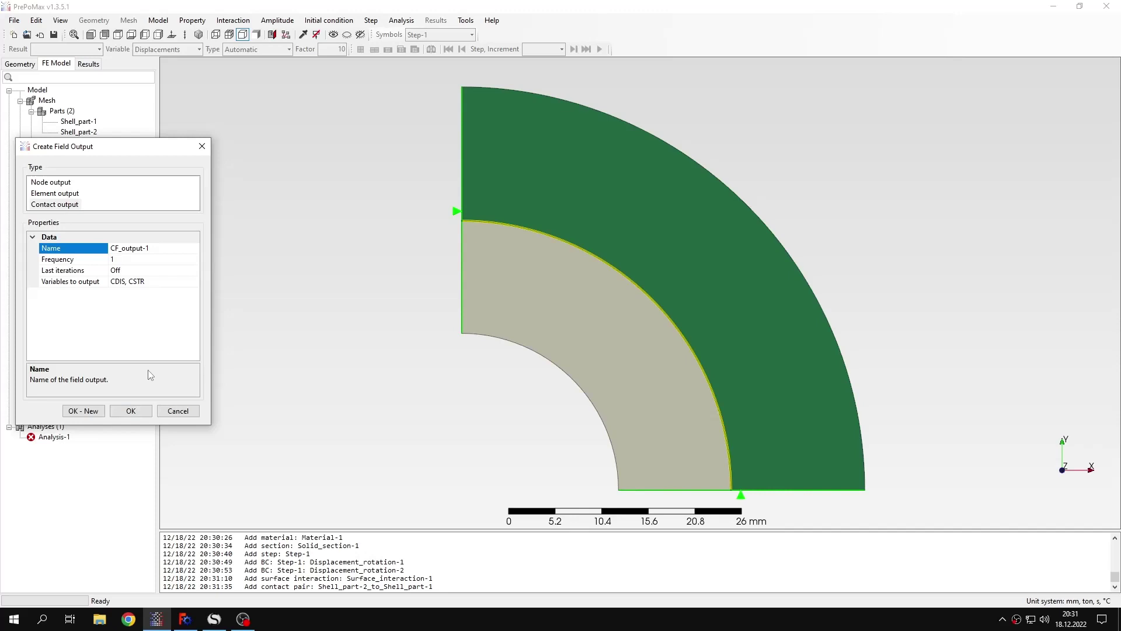
click(132, 410)
click(43, 344)
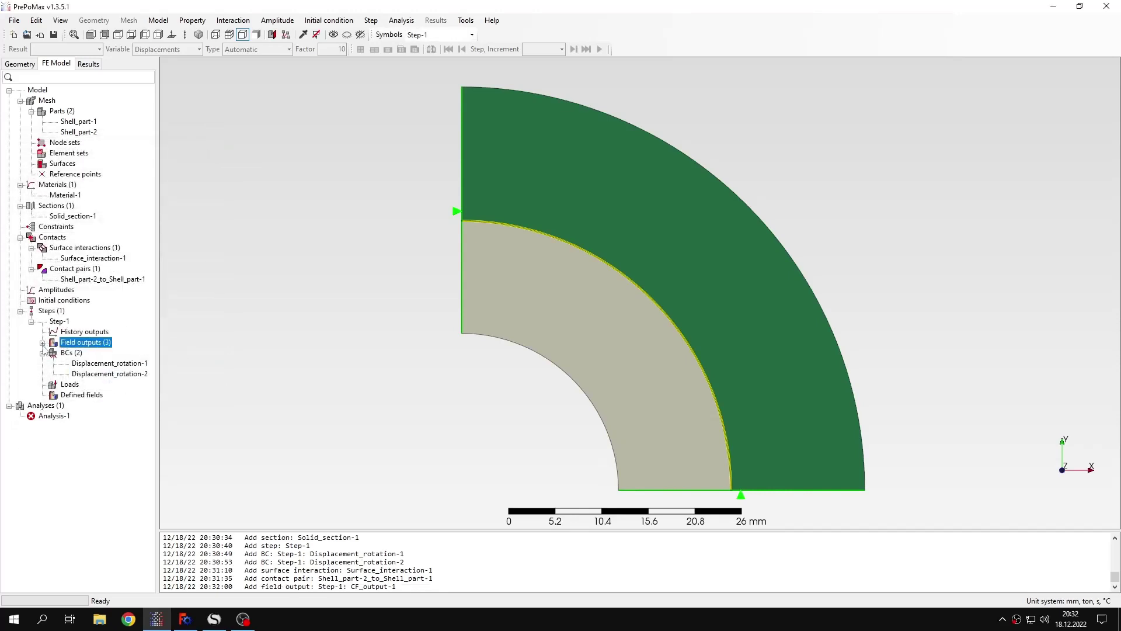
click(231, 358)
Run Analysis-1 and show von Mises stress on the true-scale deformed shape.
right_click(59, 418)
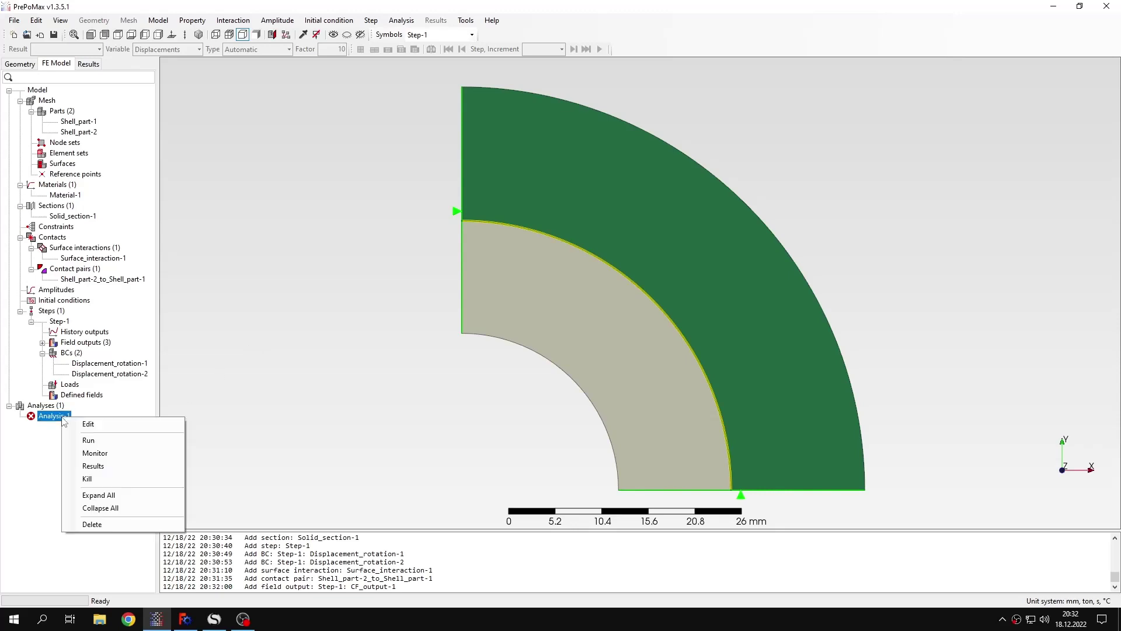
click(87, 437)
click(359, 382)
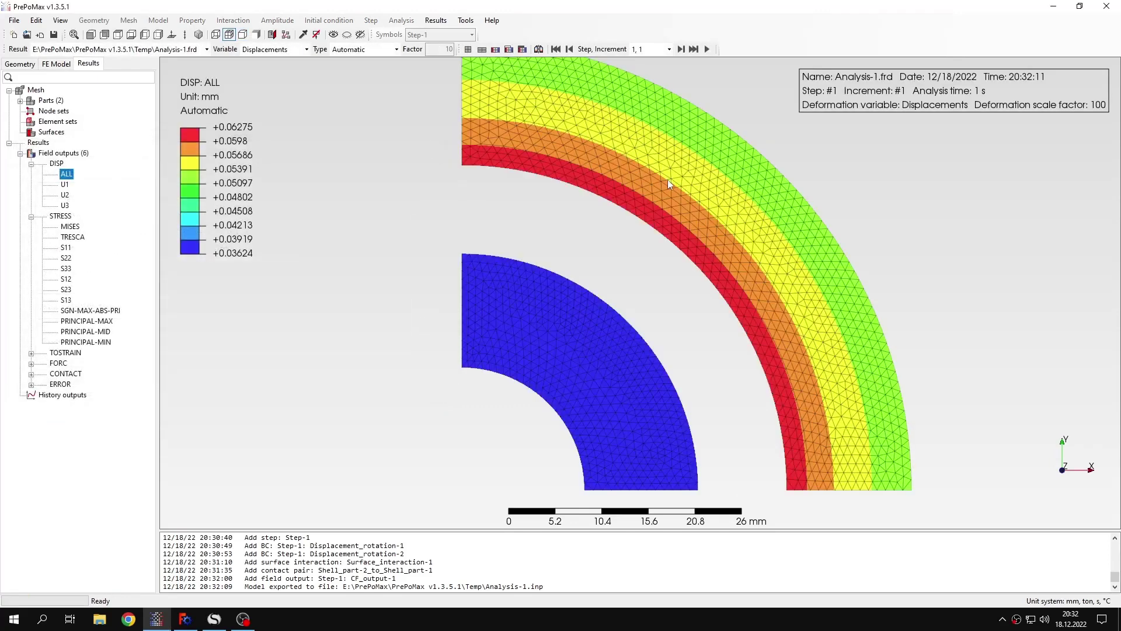
click(398, 50)
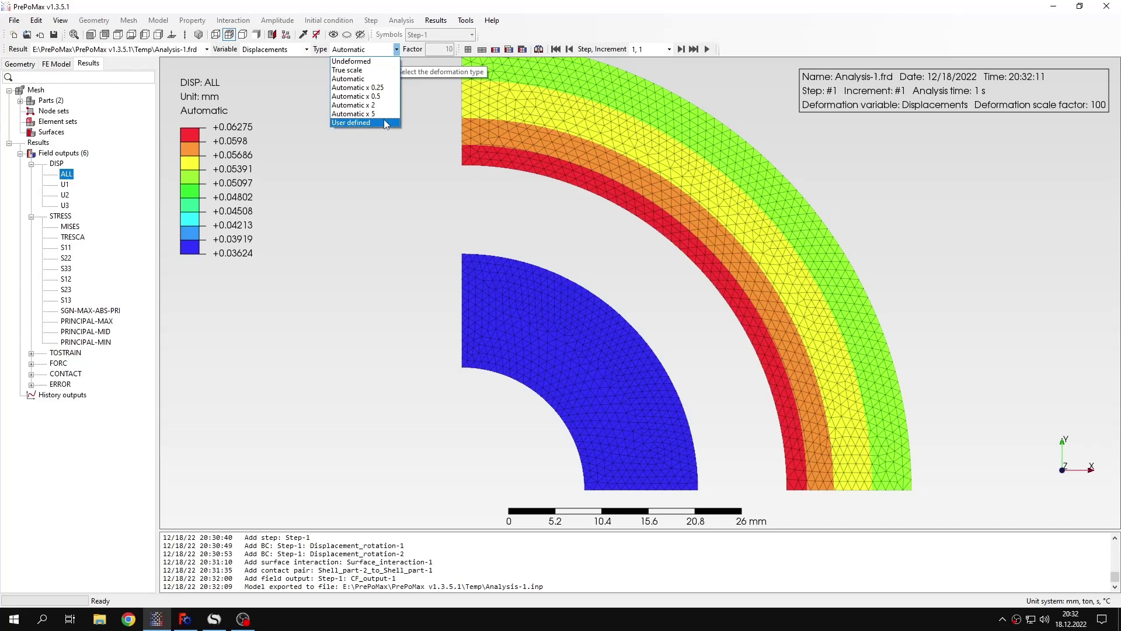
click(366, 70)
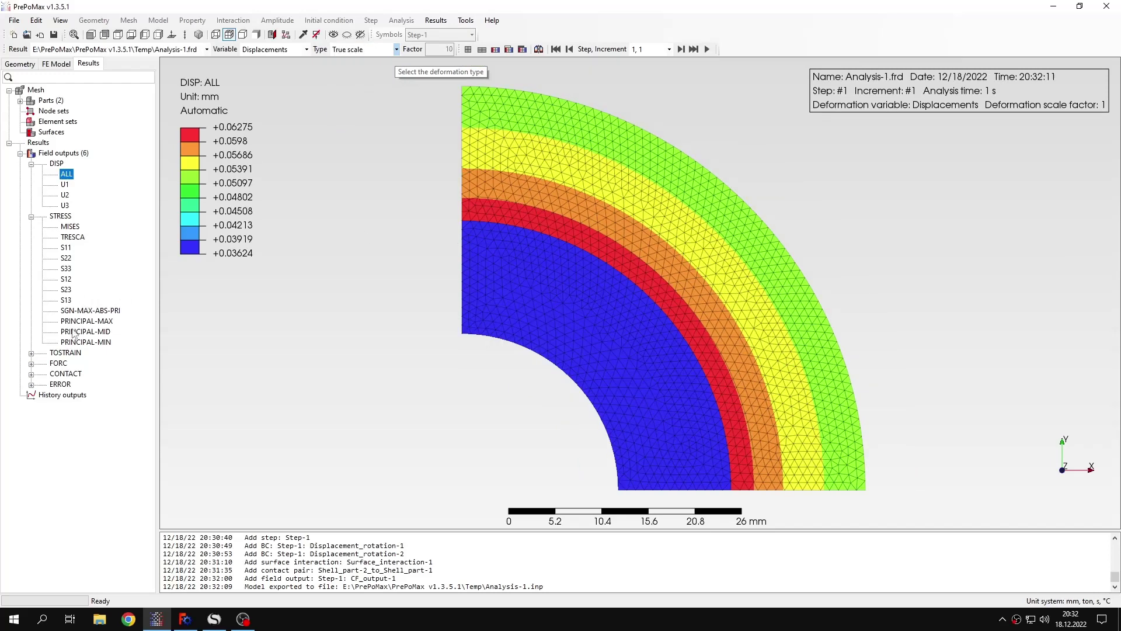
click(70, 226)
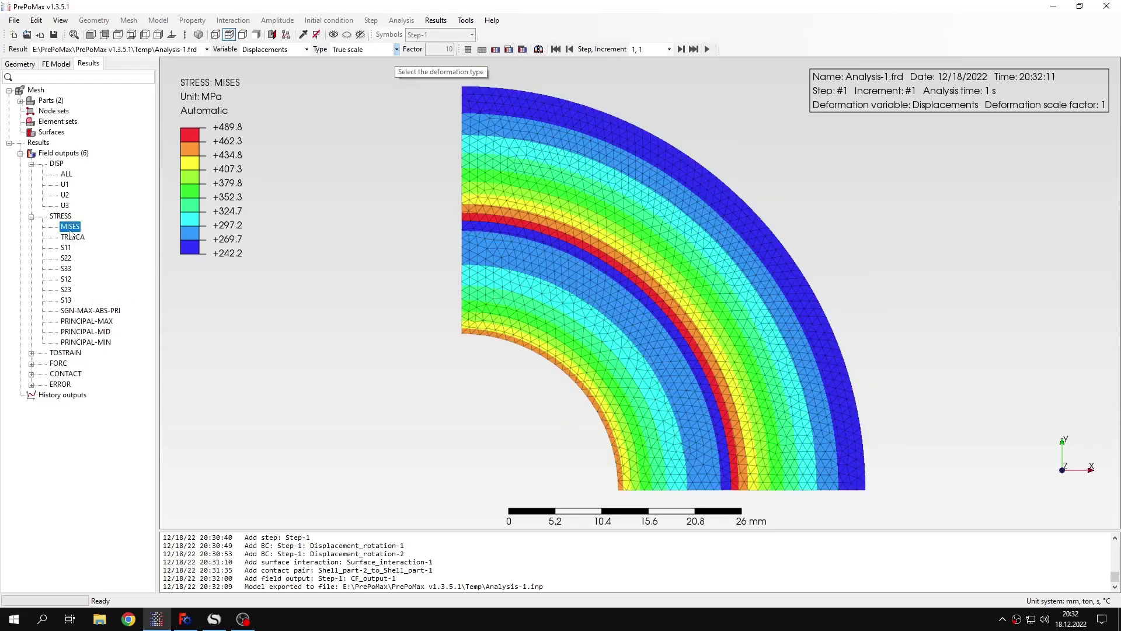
Plot CPRESS contact pressure (peak 157 MPa) and bring up the SMath Studio worksheet.
click(31, 384)
click(31, 374)
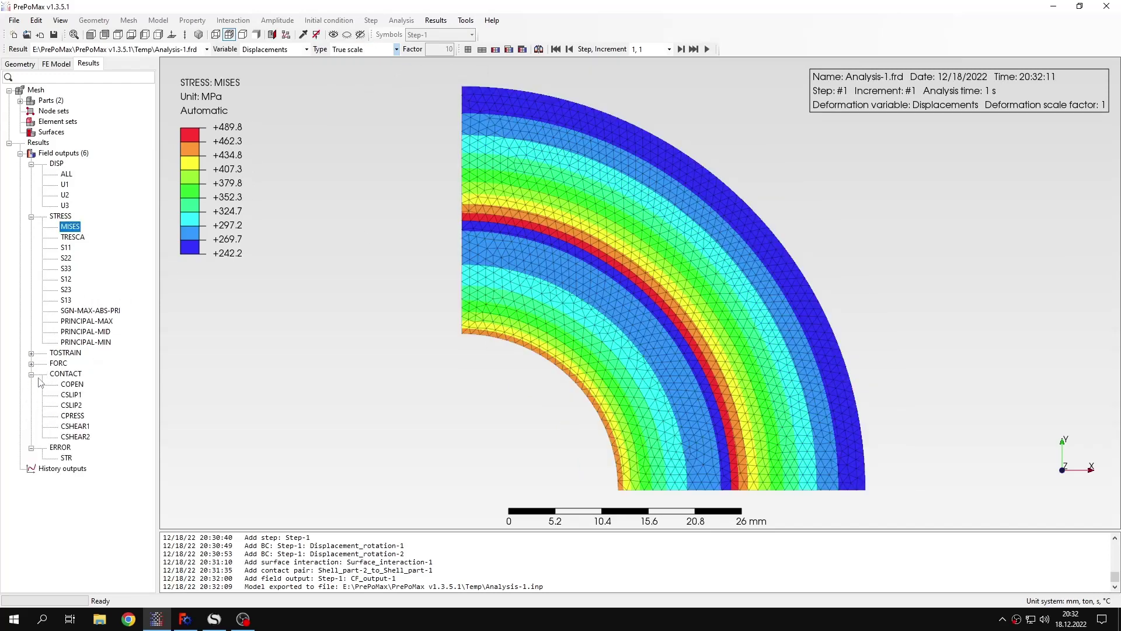
click(30, 448)
click(82, 416)
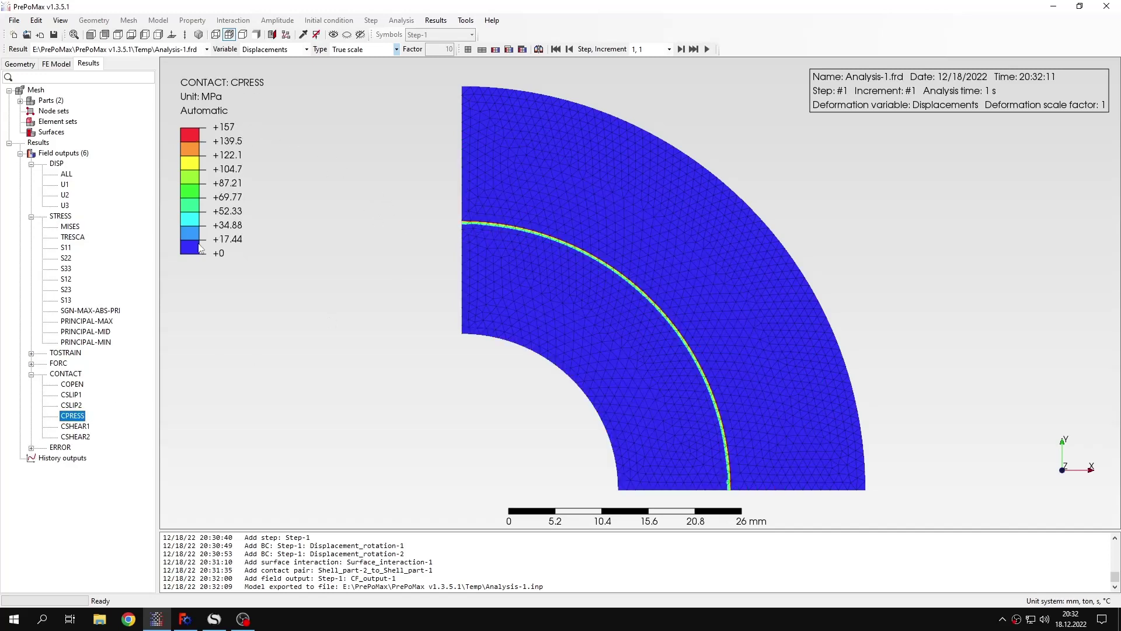
key(alt+Tab)
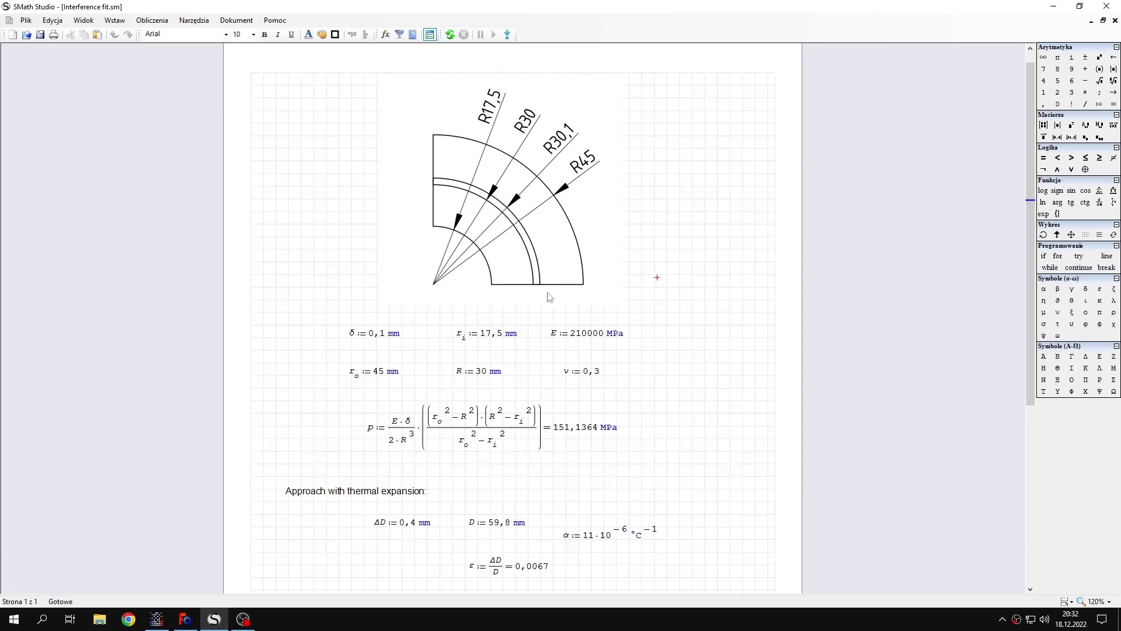
Review ΔT = 608,0876 °C and the sources in SMath, then return to PrePoMax's CPRESS plot.
scroll(569, 306, down, 2)
mouse_move(489, 375)
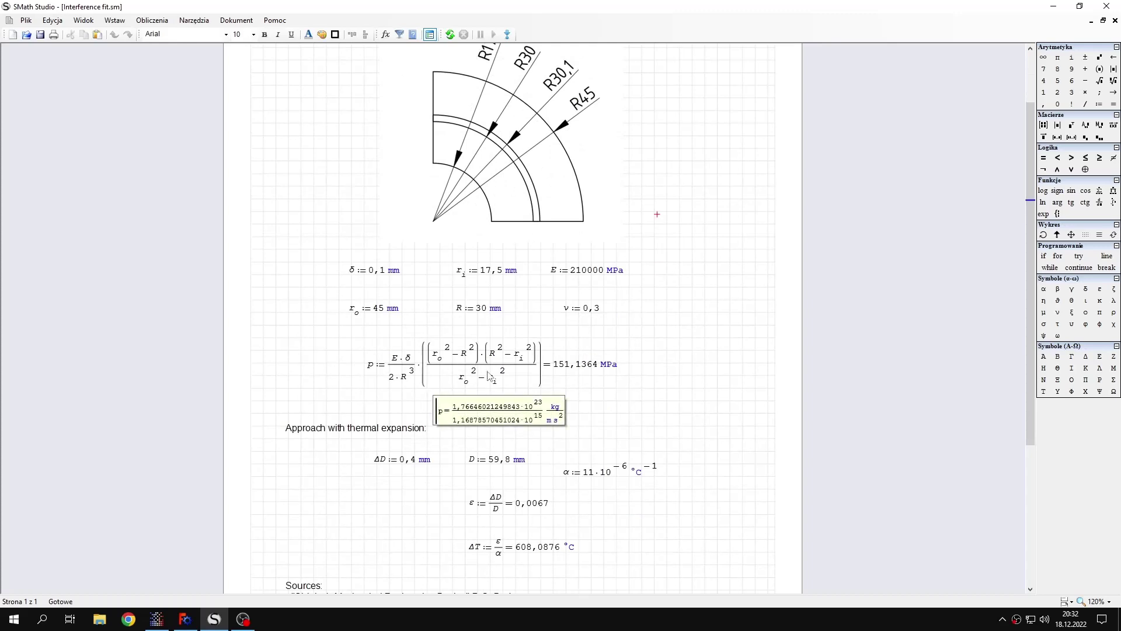
scroll(489, 376, down, 2)
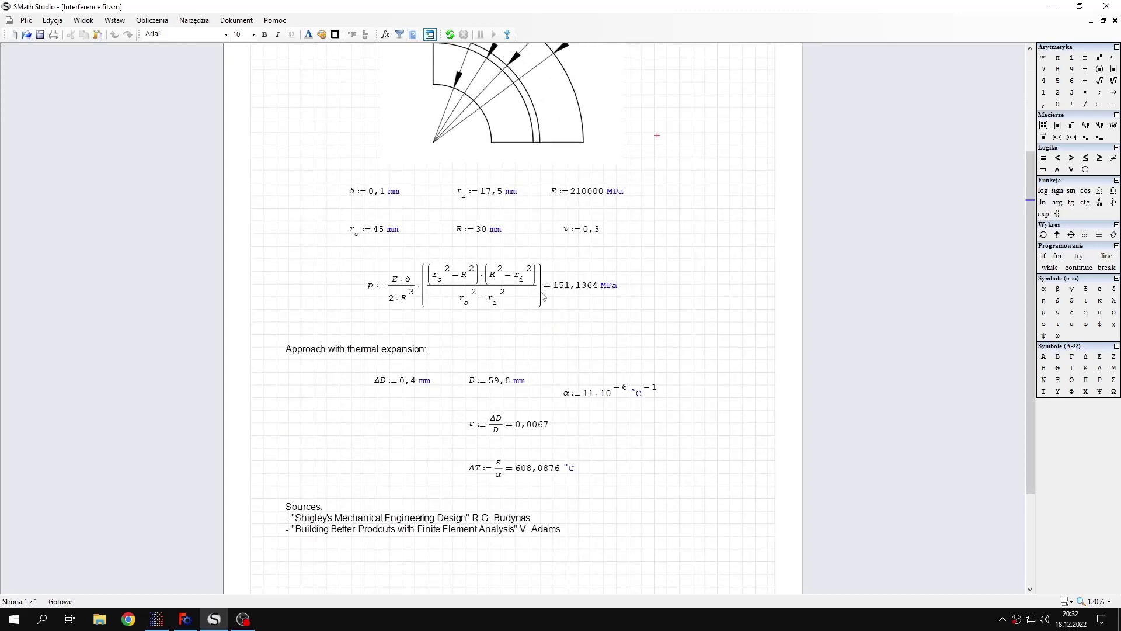
mouse_move(577, 292)
click(159, 620)
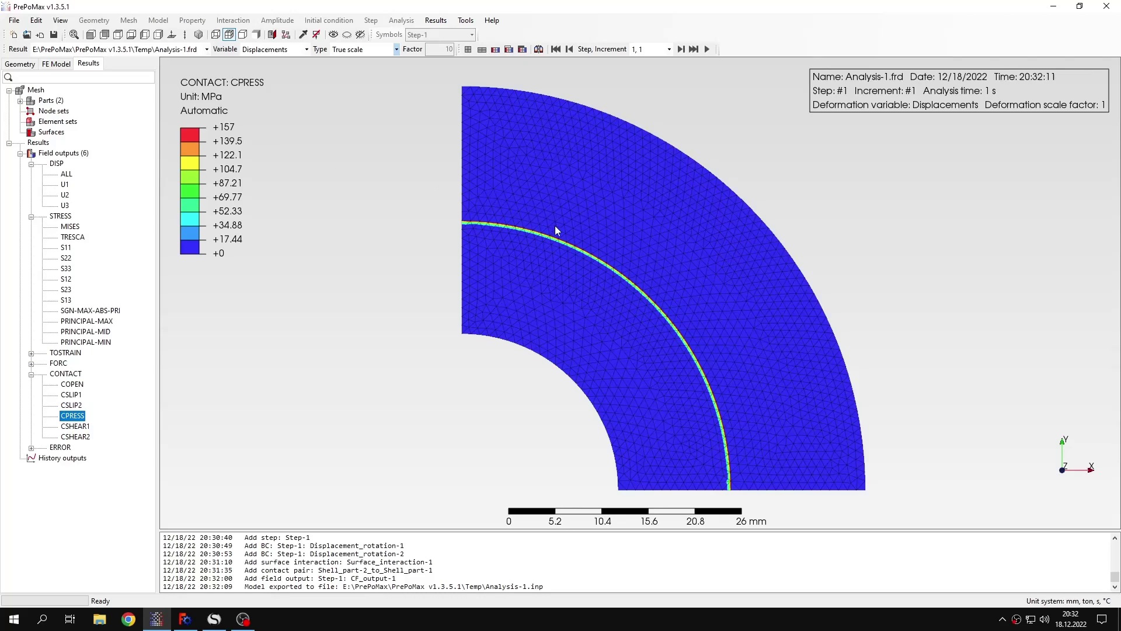
scroll(643, 288, up, 2)
scroll(643, 287, down, 2)
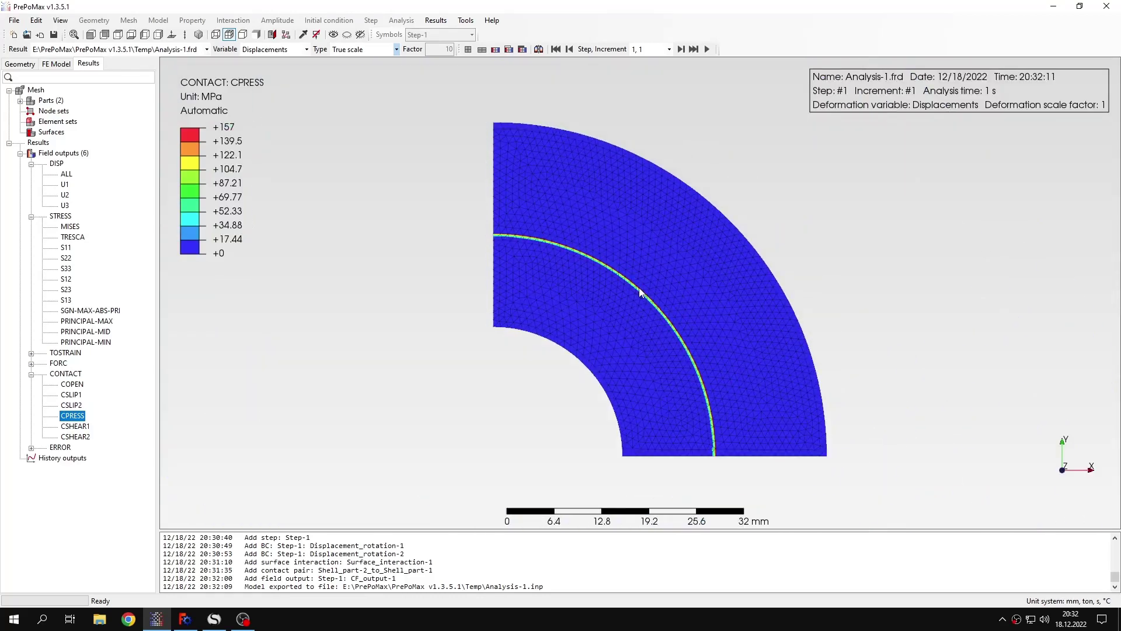
middle_drag(695, 258, 662, 244)
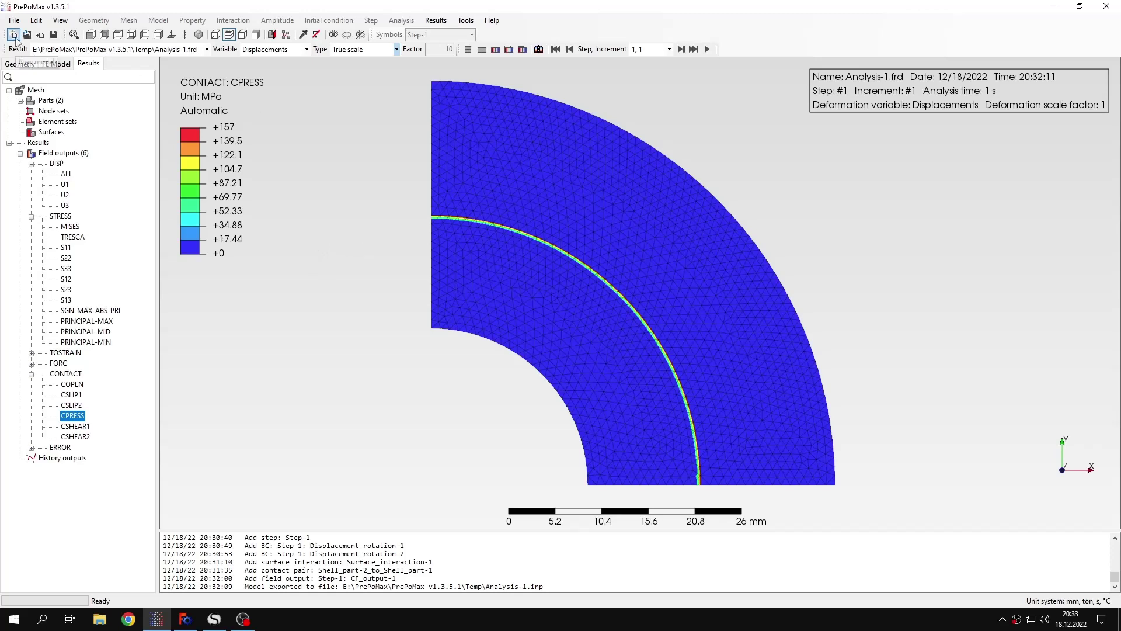
Start a 2D plane stress model in mm, ton, s, °C and import Tutorial 29 - interference fit model 2.
click(14, 36)
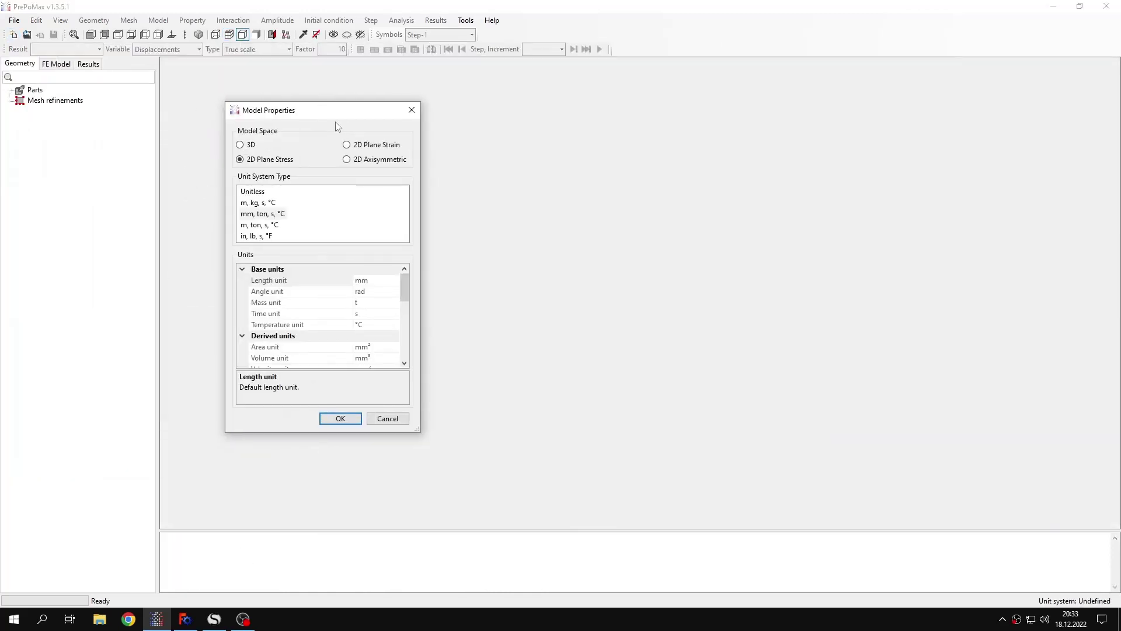
click(341, 422)
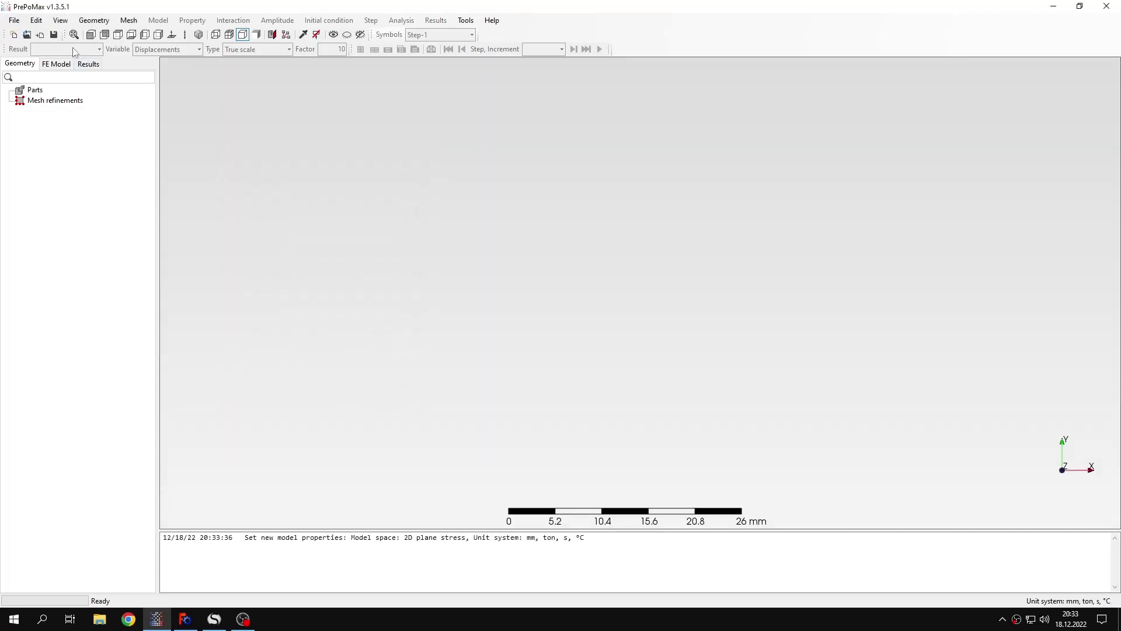
scroll(234, 175, down, 10)
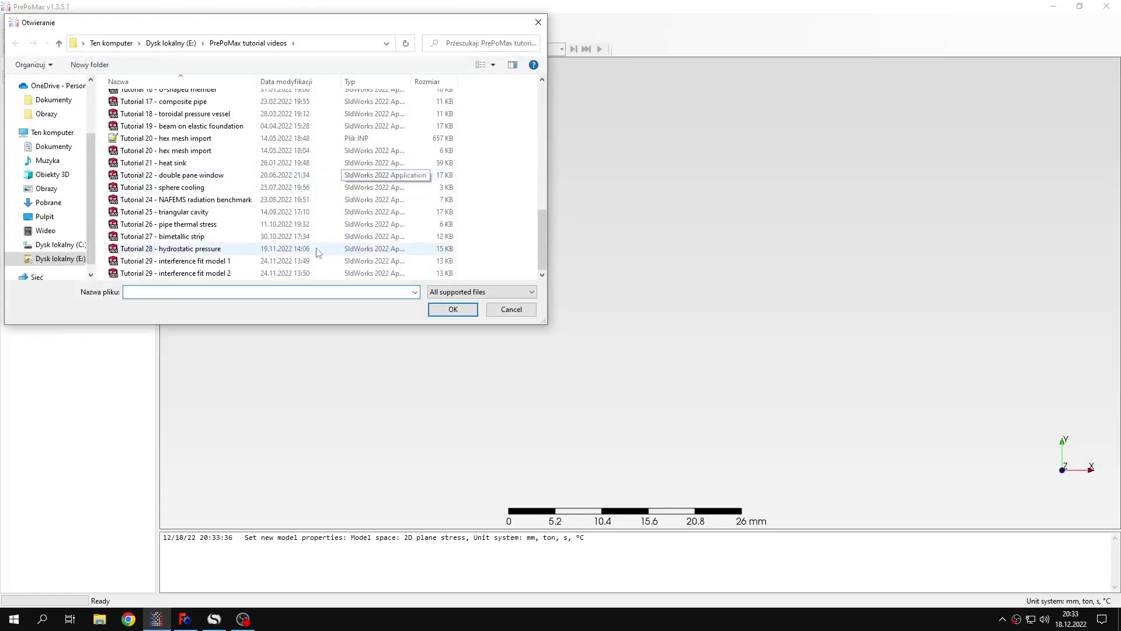
click(175, 272)
click(455, 308)
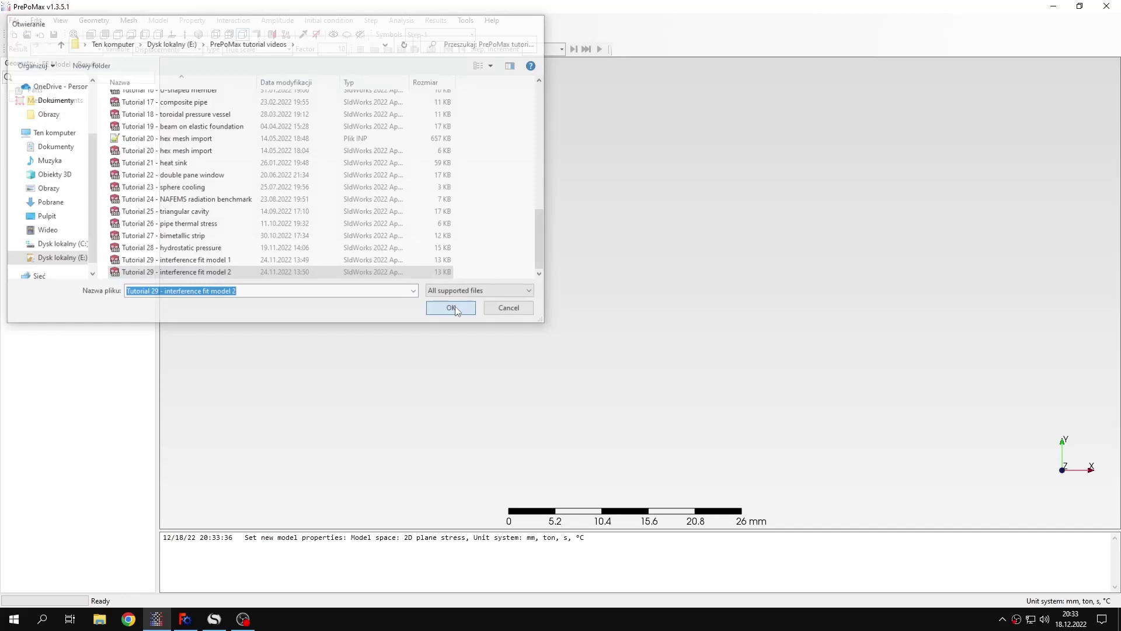
scroll(490, 240, up, 5)
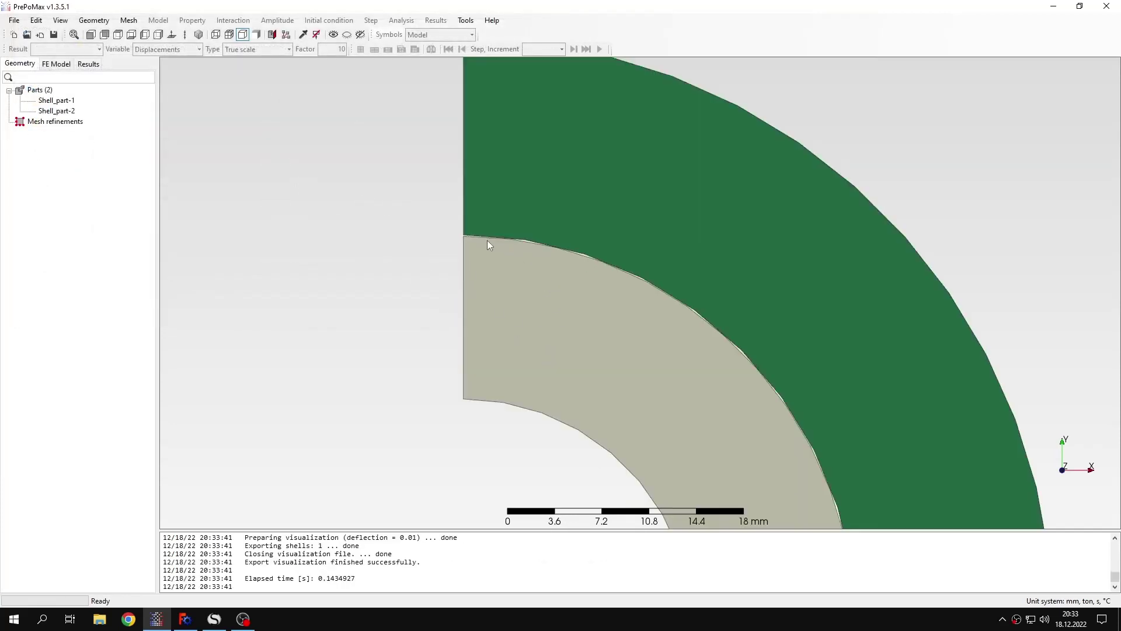
scroll(590, 249, down, 5)
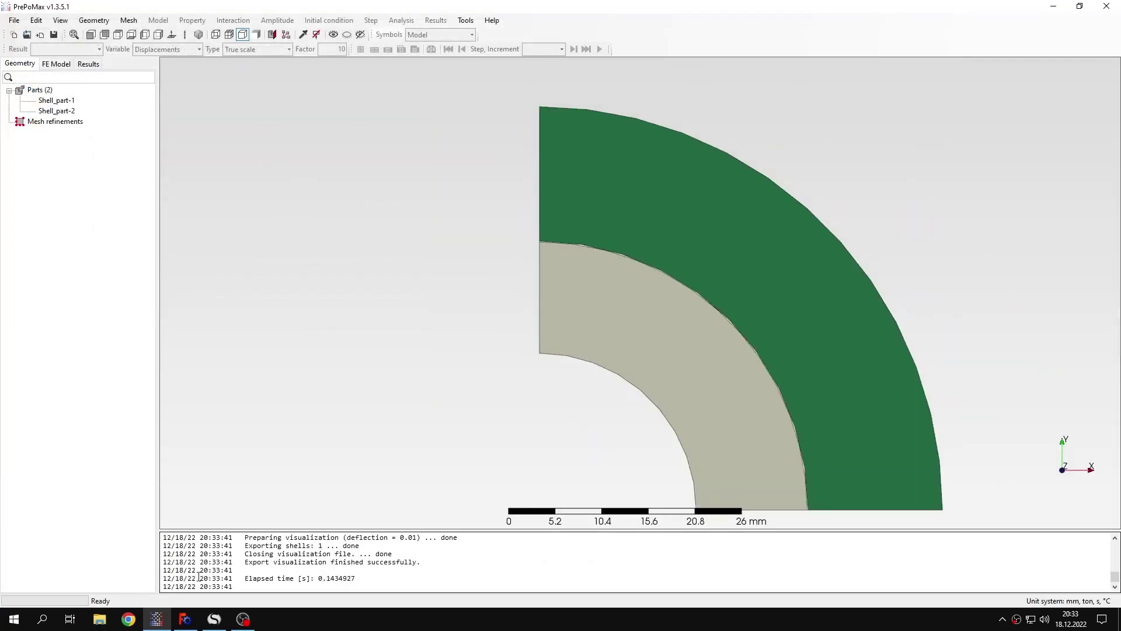
click(185, 619)
click(64, 199)
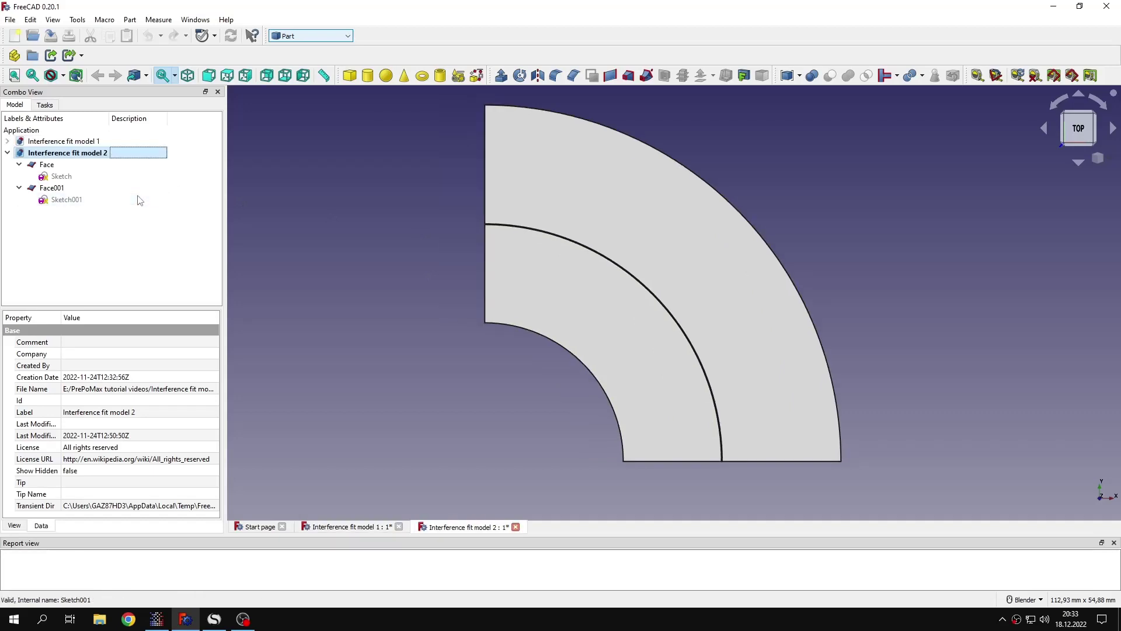
scroll(495, 239, down, 2)
scroll(499, 257, up, 10)
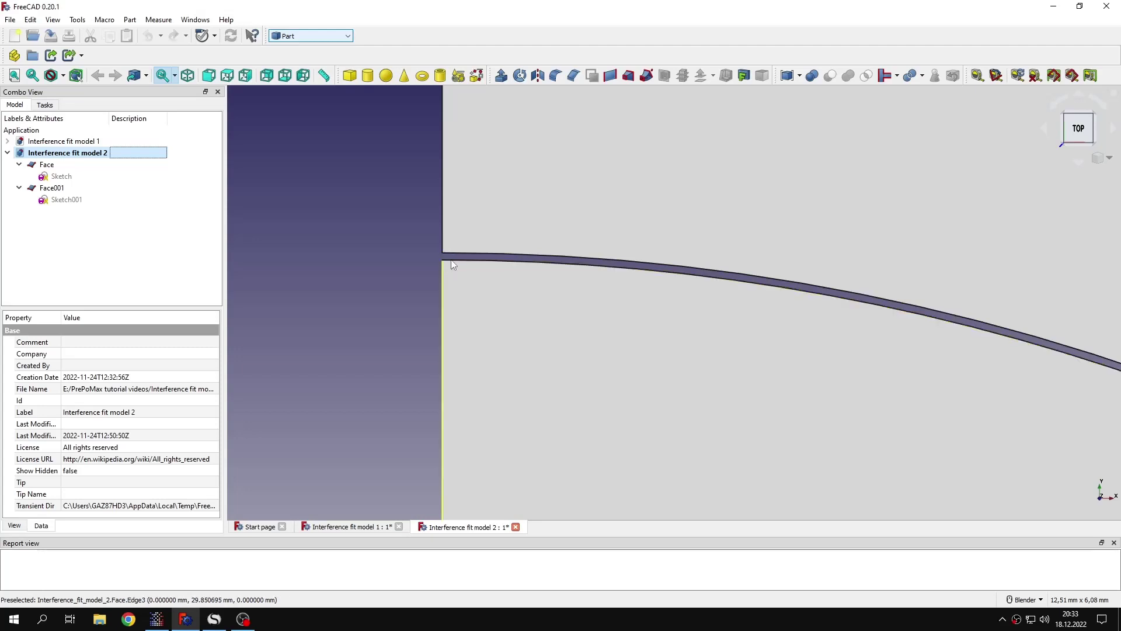
scroll(471, 261, down, 3)
key(ctrl+Tab)
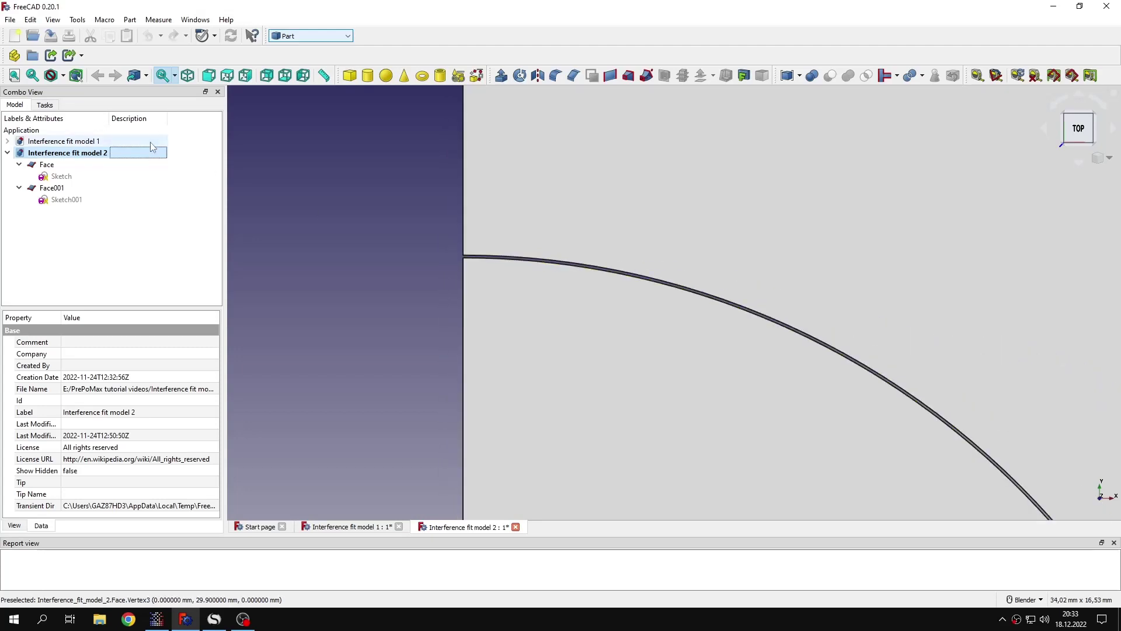
scroll(454, 219, up, 4)
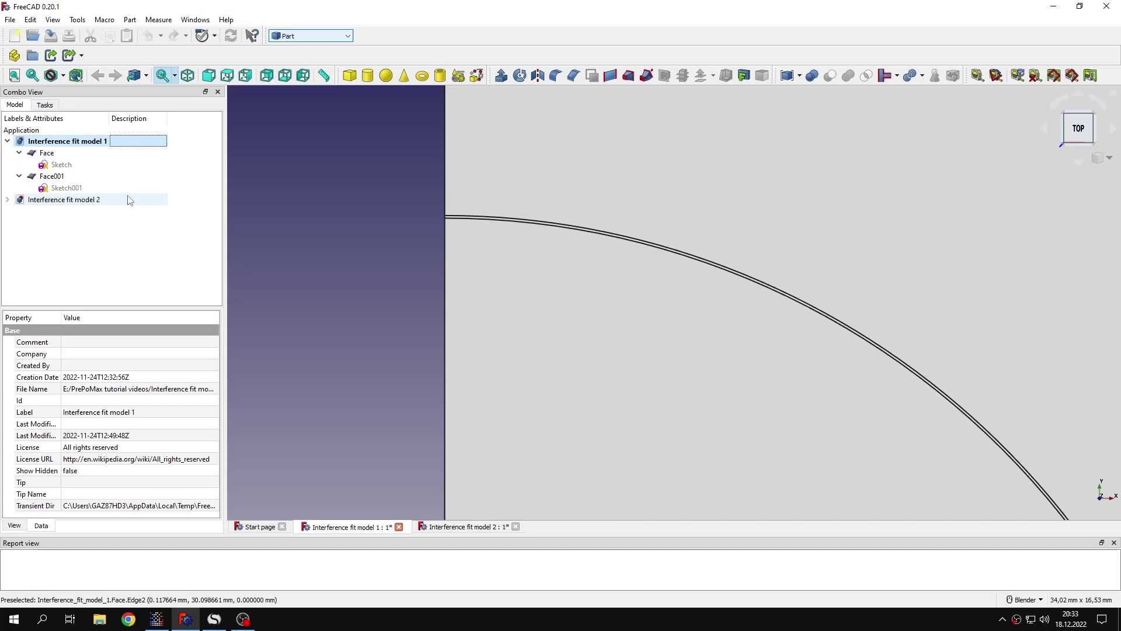
key(ctrl+Tab)
scroll(595, 260, down, 3)
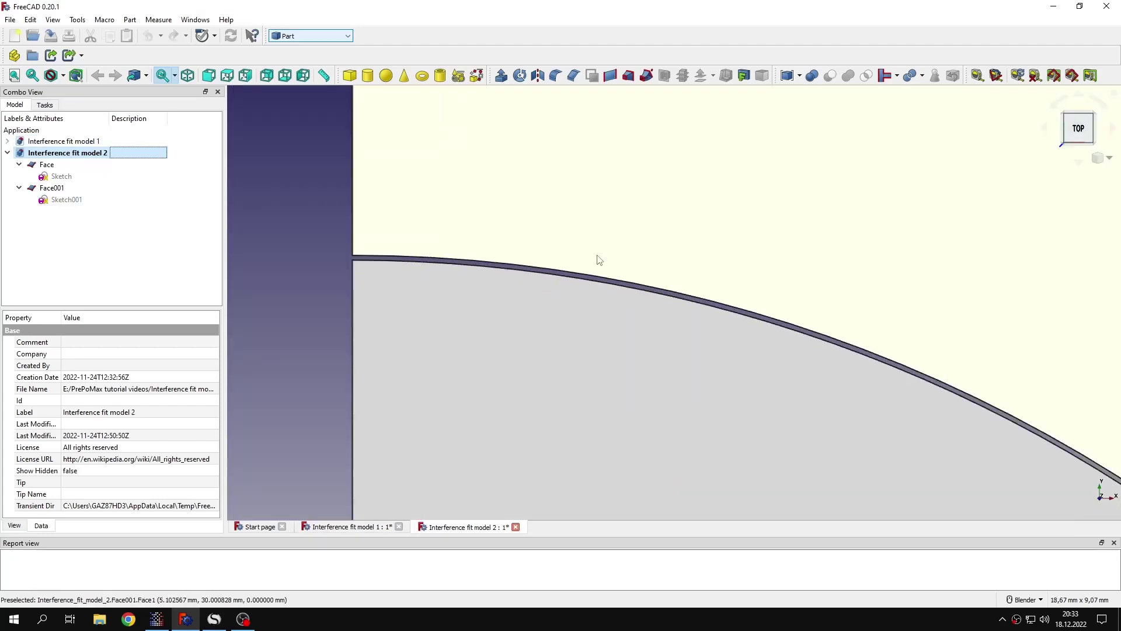
scroll(712, 294, down, 3)
scroll(555, 268, up, 1)
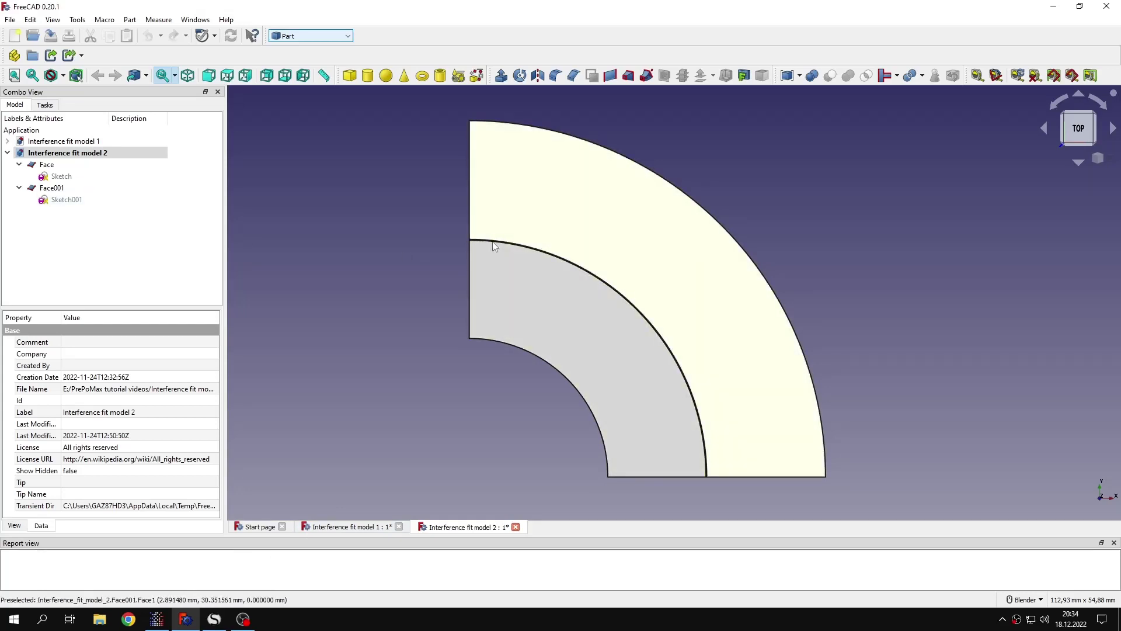
Set a 1 mm maximum element size in the meshing parameters for both shell parts.
click(157, 619)
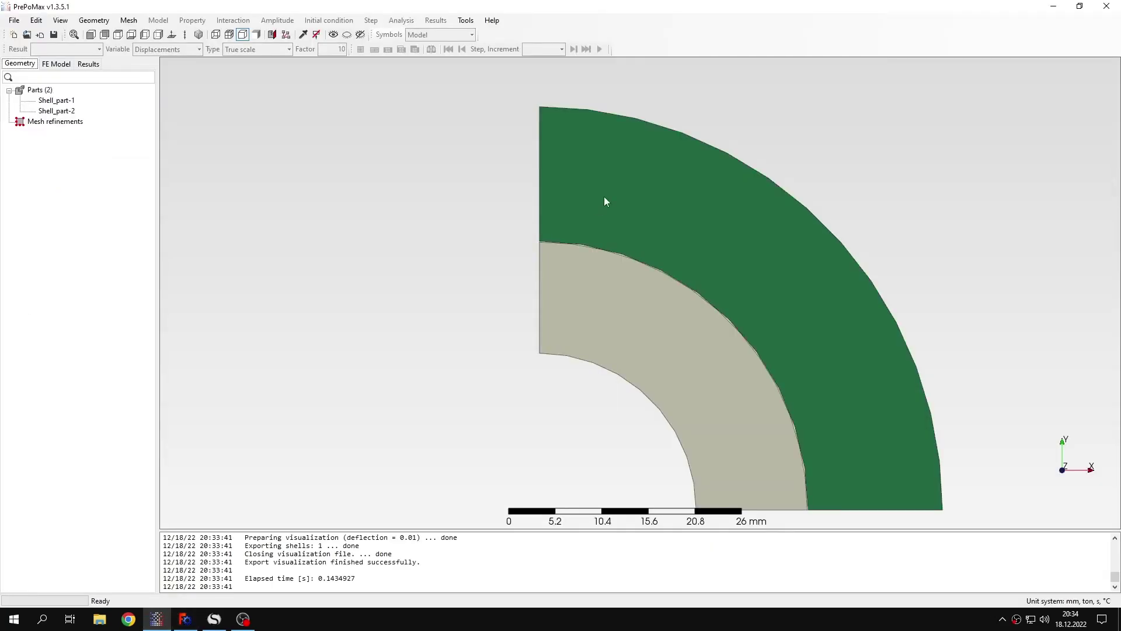
drag(368, 169, 612, 335)
right_click(571, 291)
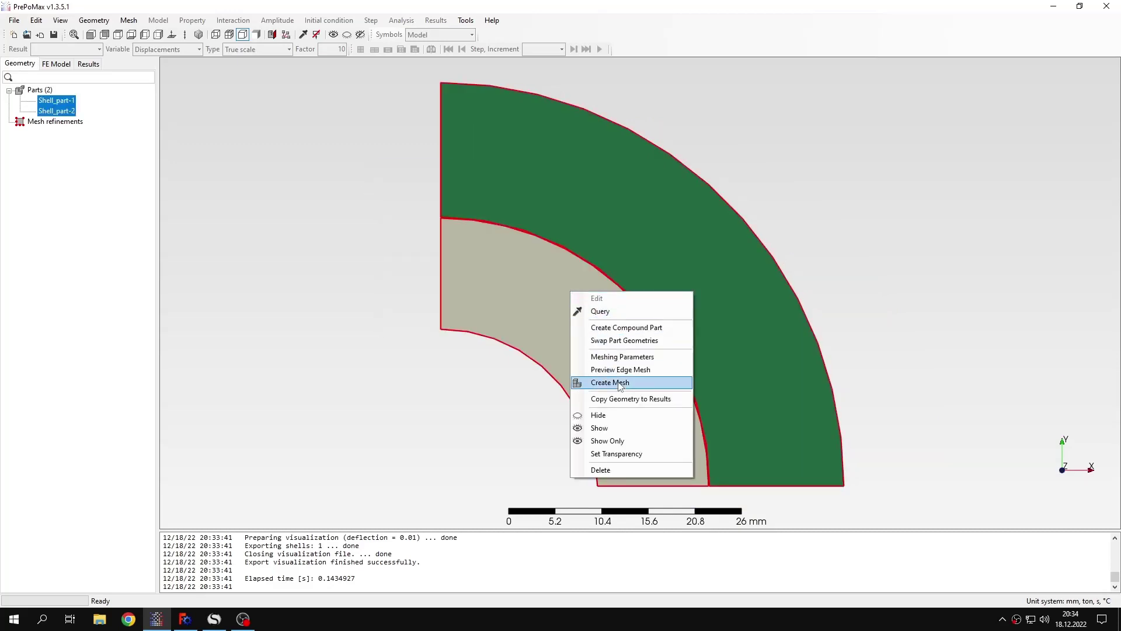
click(622, 357)
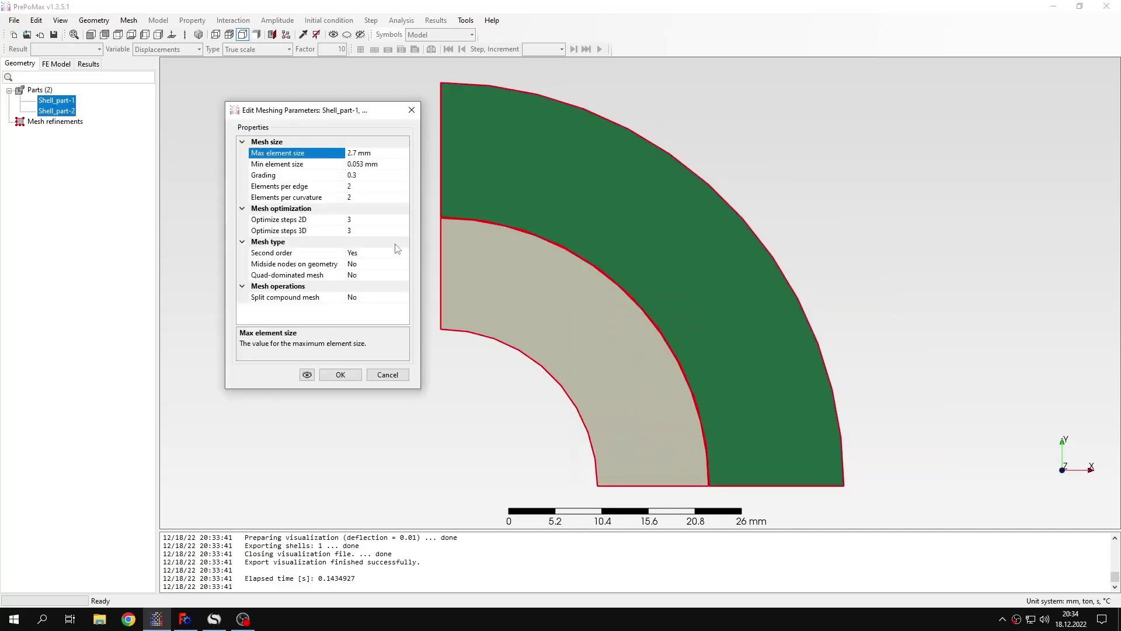
click(349, 153)
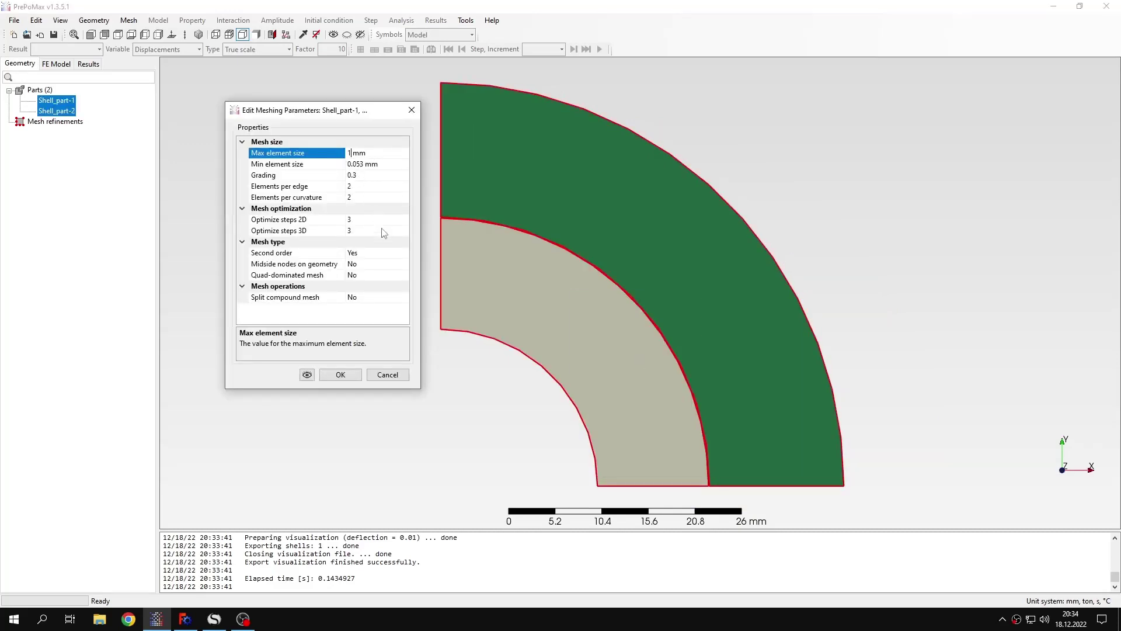
click(344, 375)
Generate the mesh on both parts (4161 nodes, 2006 elements) and briefly inspect its element edges.
right_click(519, 290)
click(591, 379)
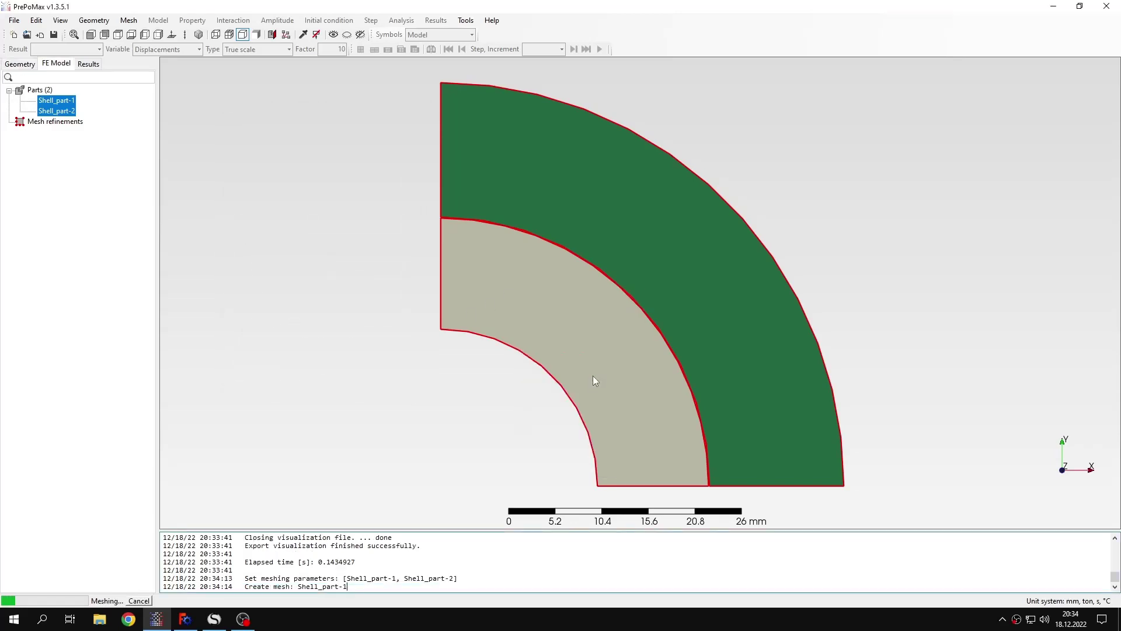
click(229, 35)
scroll(629, 245, up, 8)
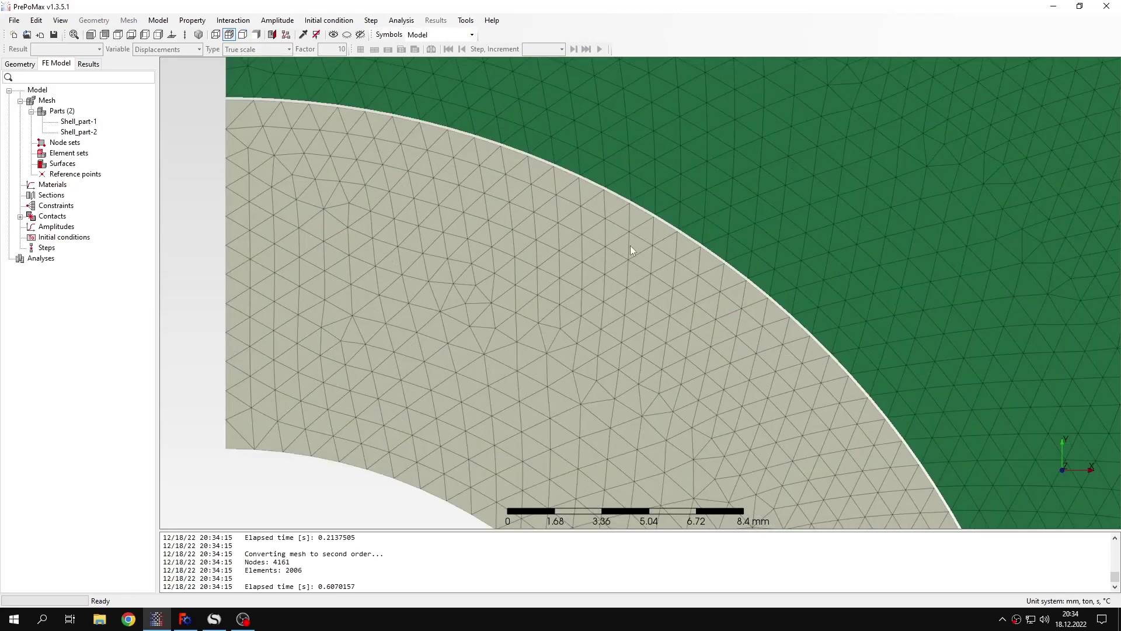
click(243, 34)
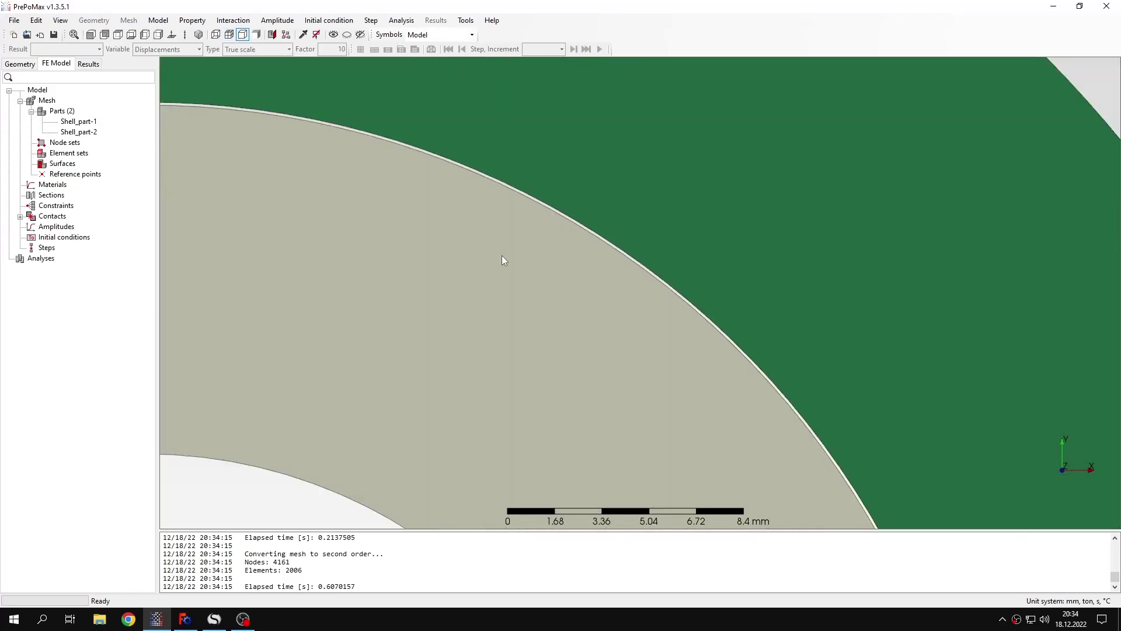
Start a new material with an elastic model and Young's modulus 210.
scroll(502, 255, down, 10)
double_click(57, 185)
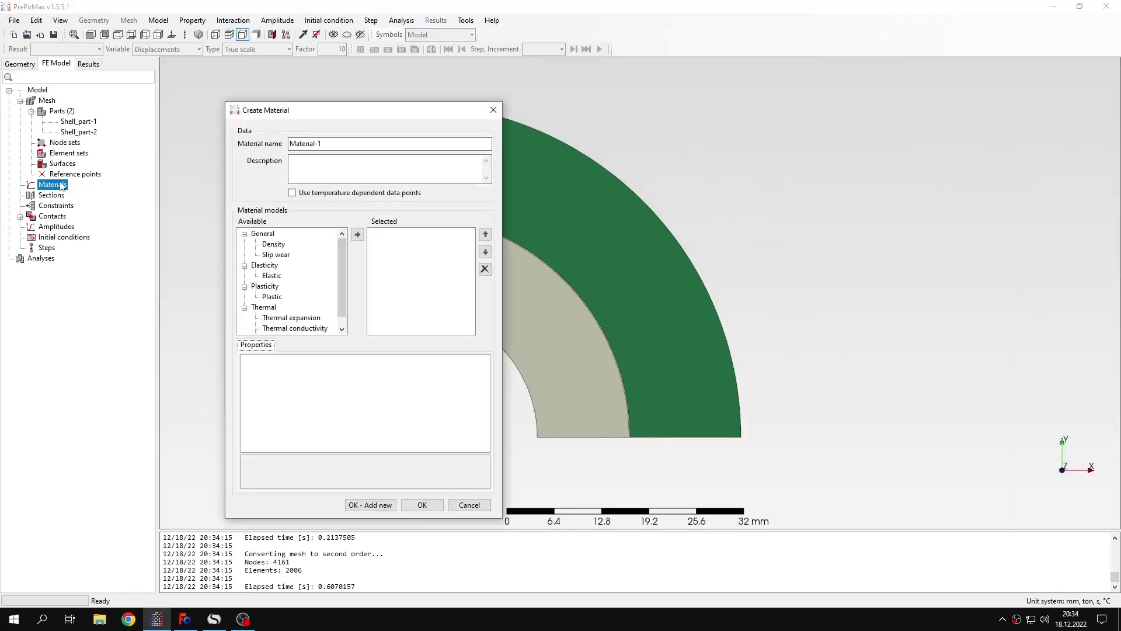
double_click(271, 276)
click(424, 371)
text(21)
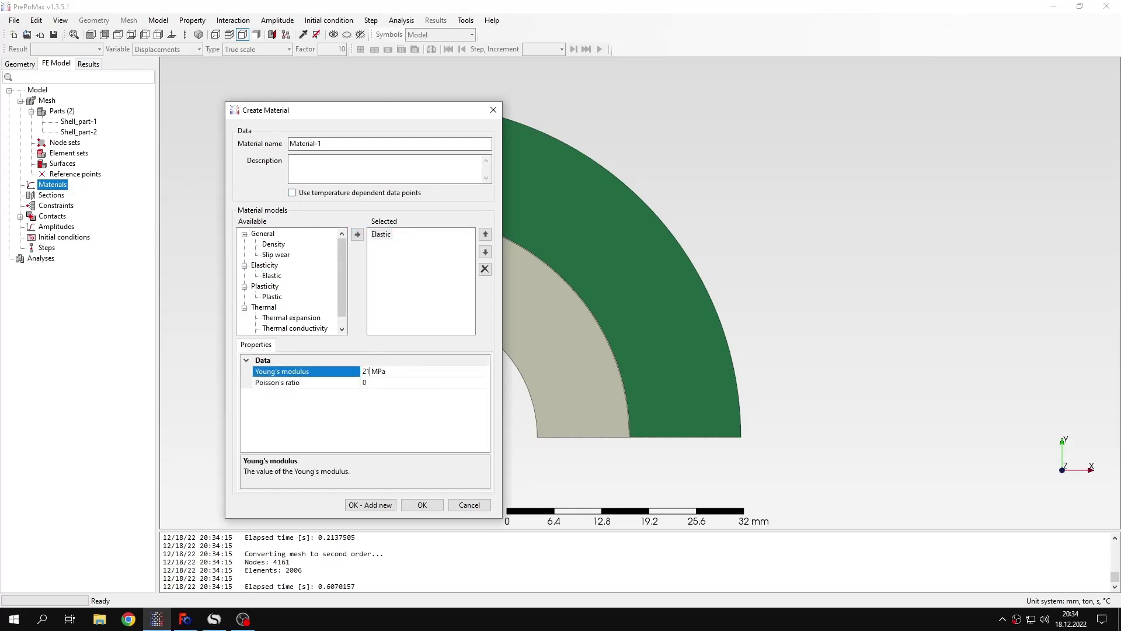
text(0)
click(381, 382)
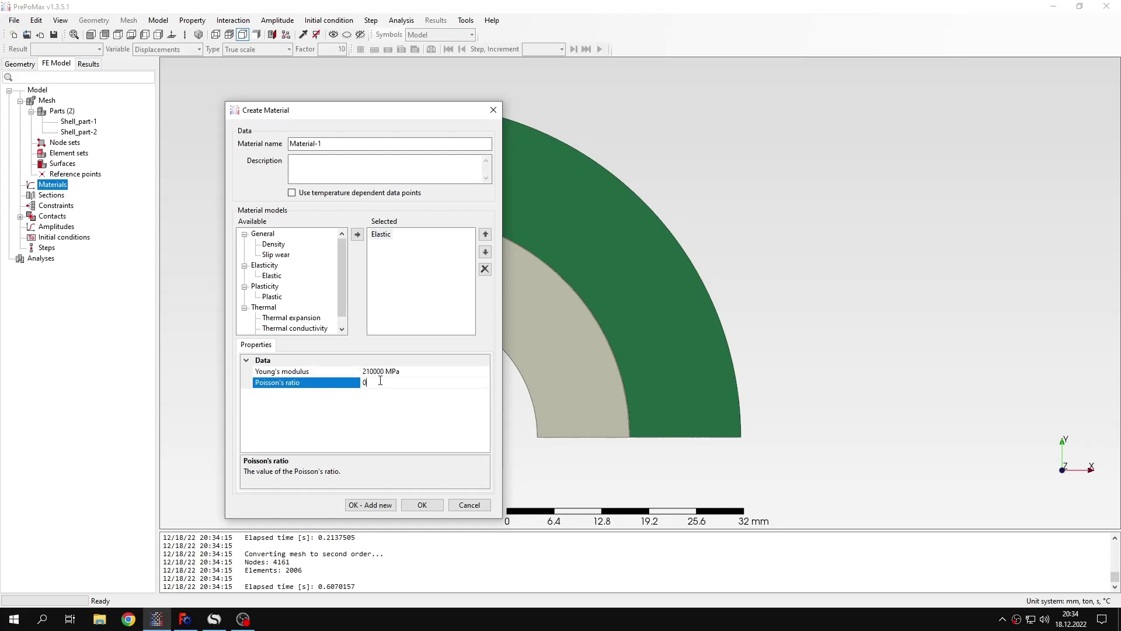
Add thermal expansion with coefficient 11e-6 °C⁻¹ and zero temperature 0 °C, creating Material-1.
click(316, 323)
click(357, 235)
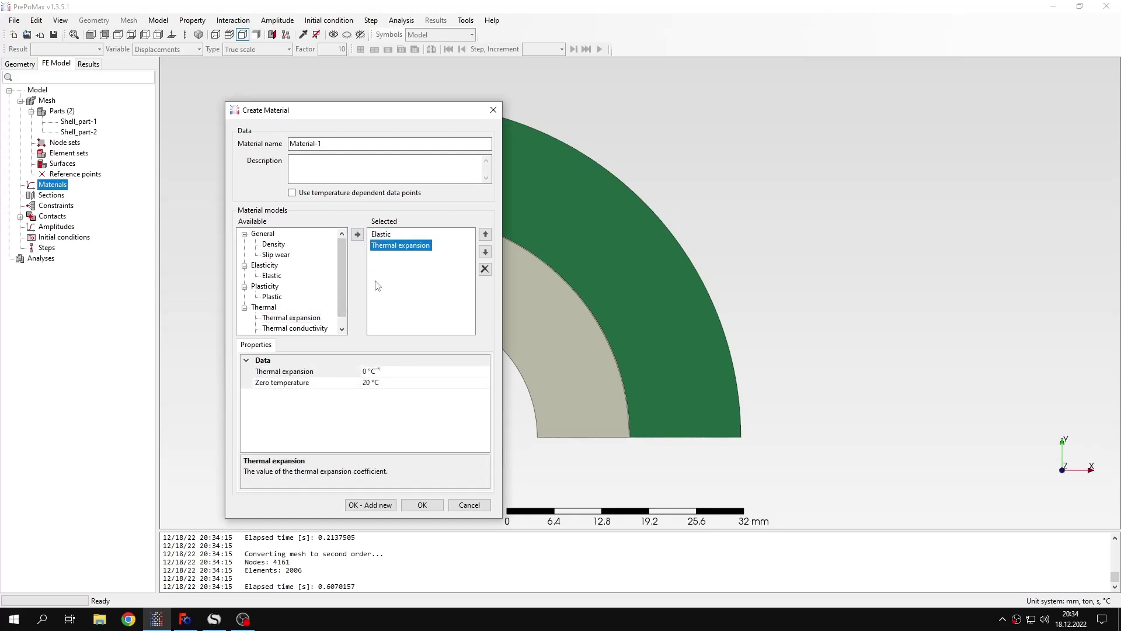
click(213, 619)
mouse_move(602, 395)
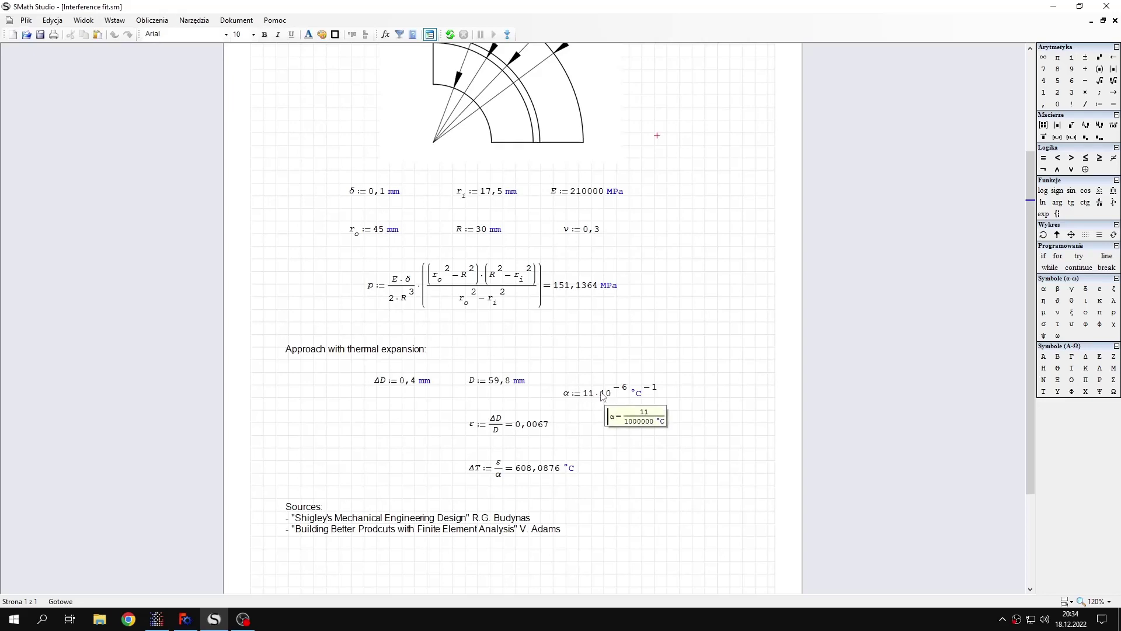
click(157, 619)
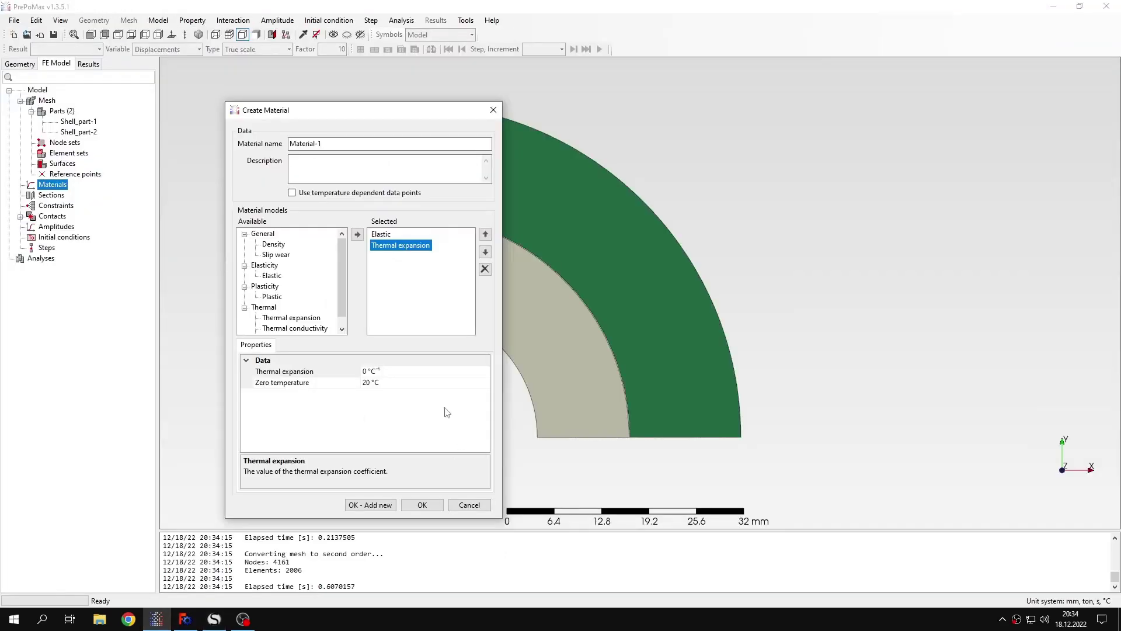
click(367, 372)
text(11e-6)
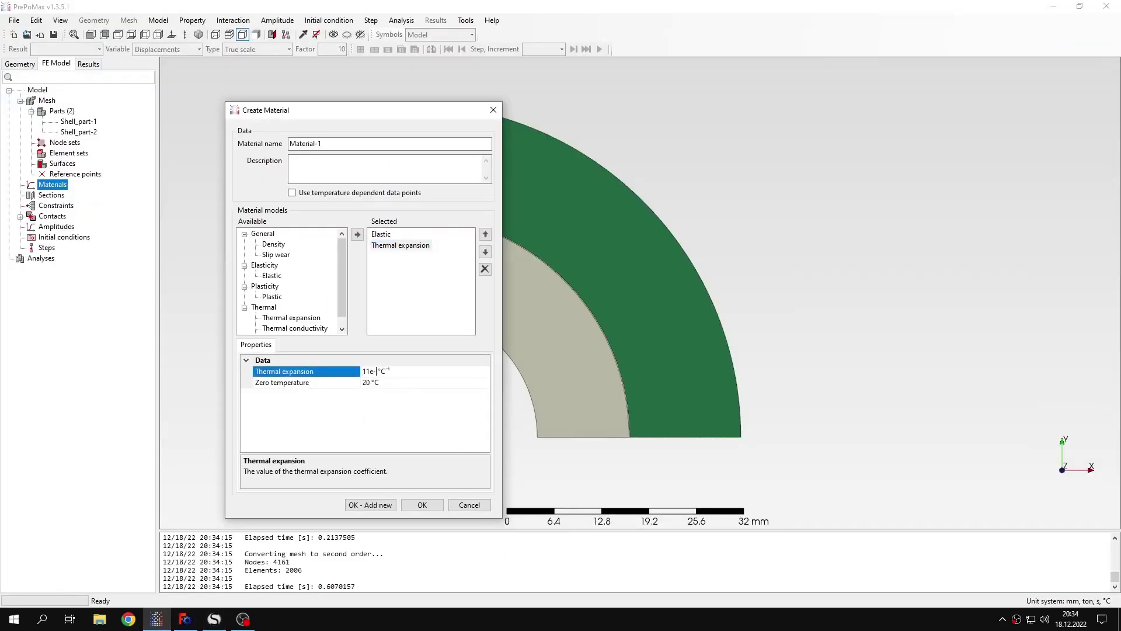
click(369, 383)
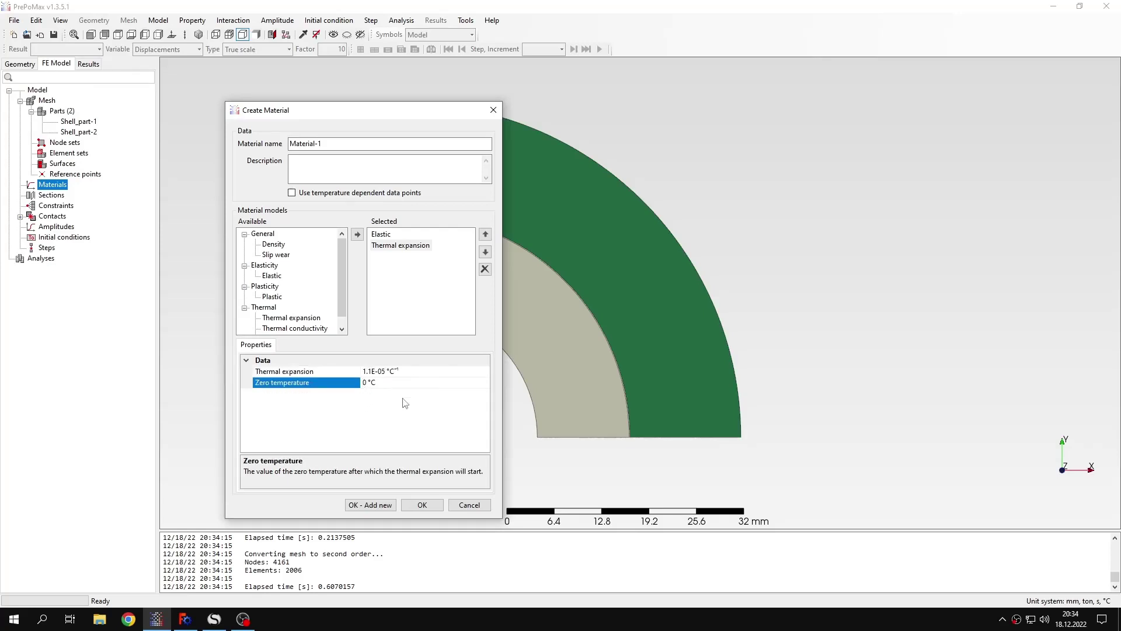
click(422, 505)
Assign Solid_section-1 to both ring parts and create static Step-1.
double_click(60, 208)
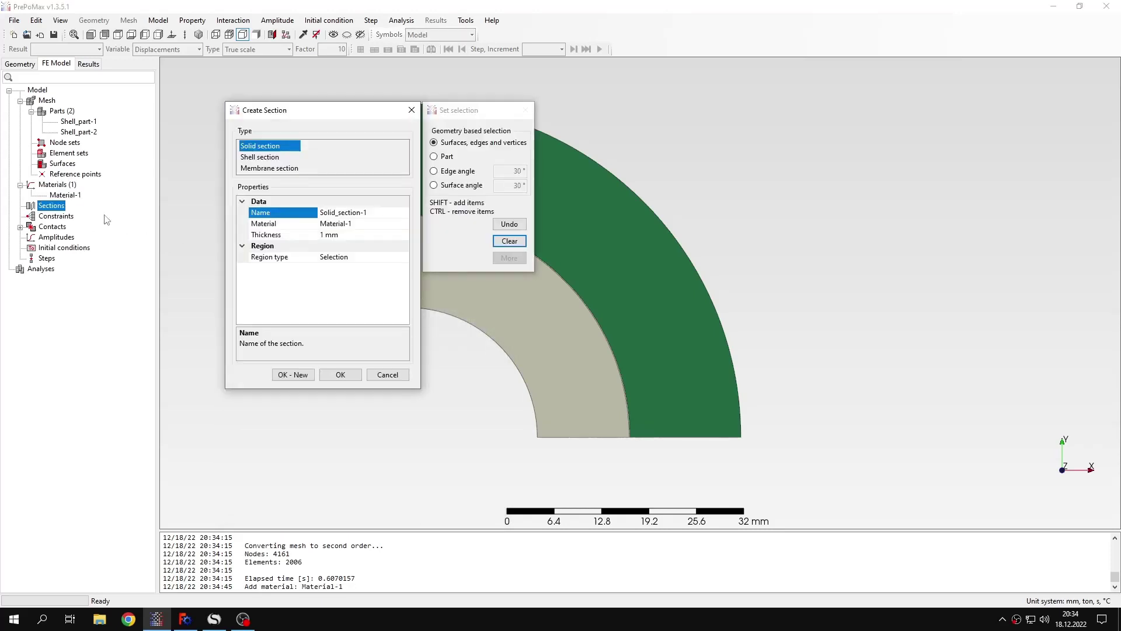
middle_drag(559, 304, 766, 299)
drag(590, 108, 998, 474)
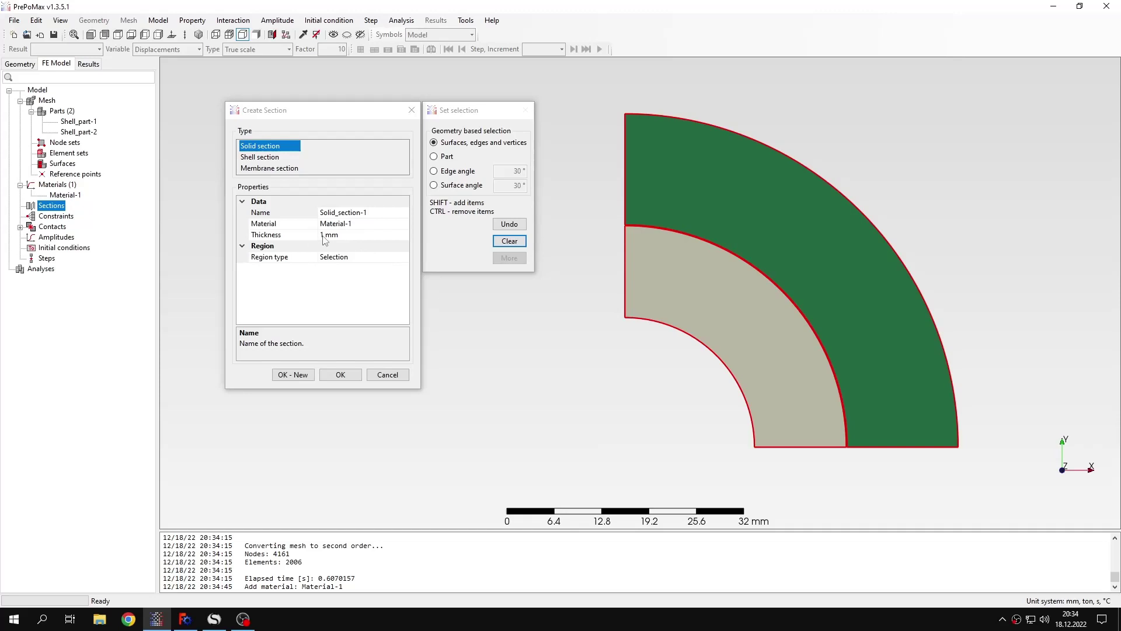
click(351, 375)
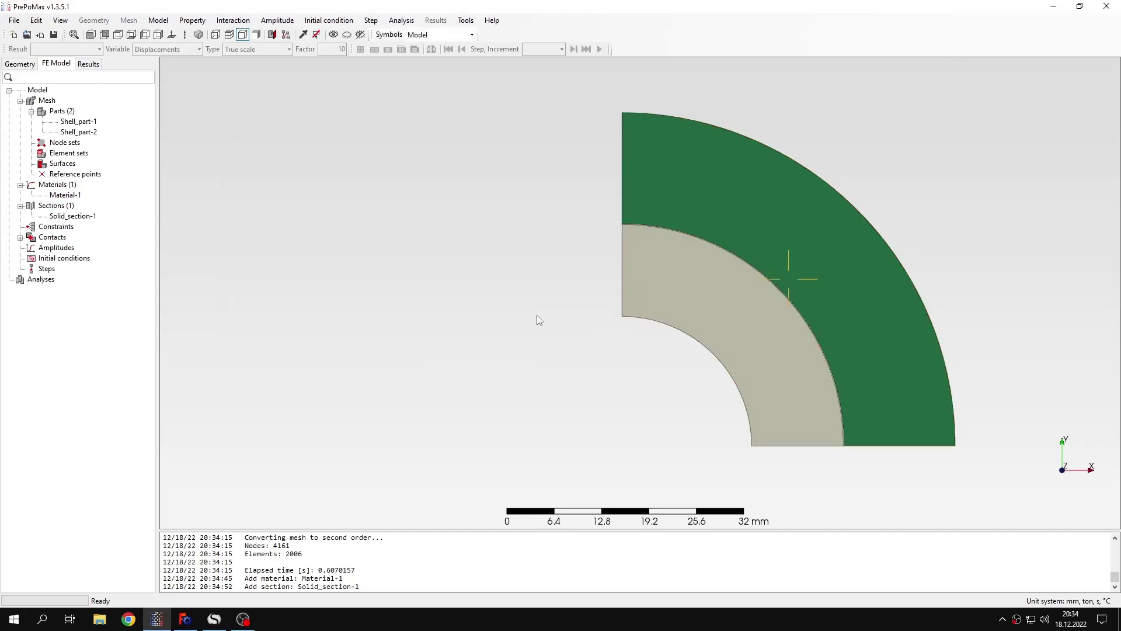
double_click(48, 270)
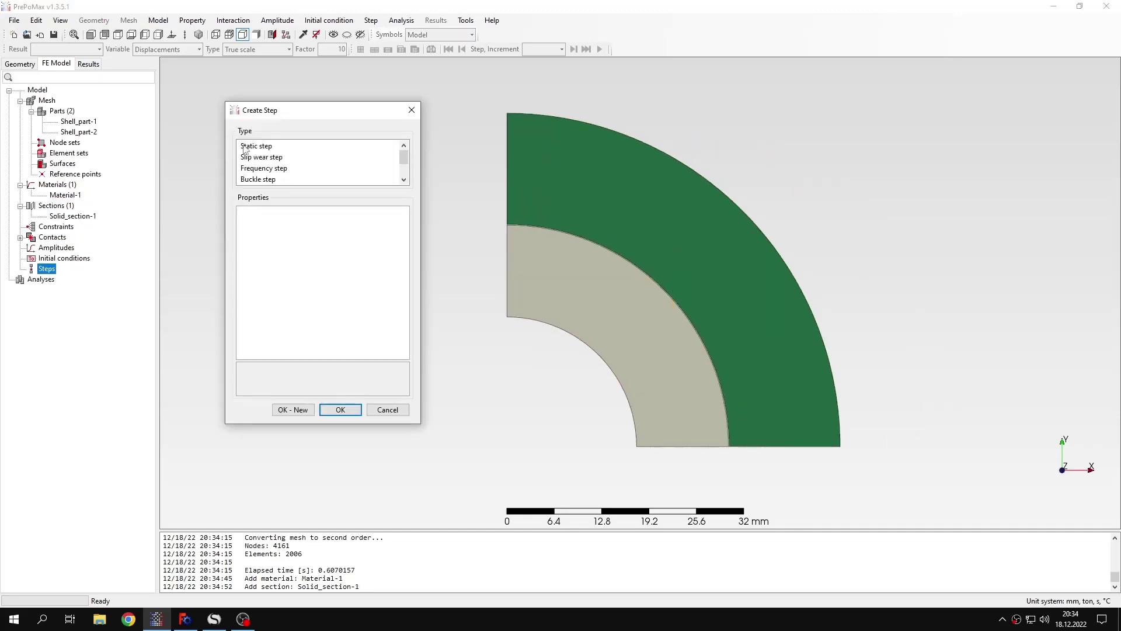
click(245, 150)
click(340, 410)
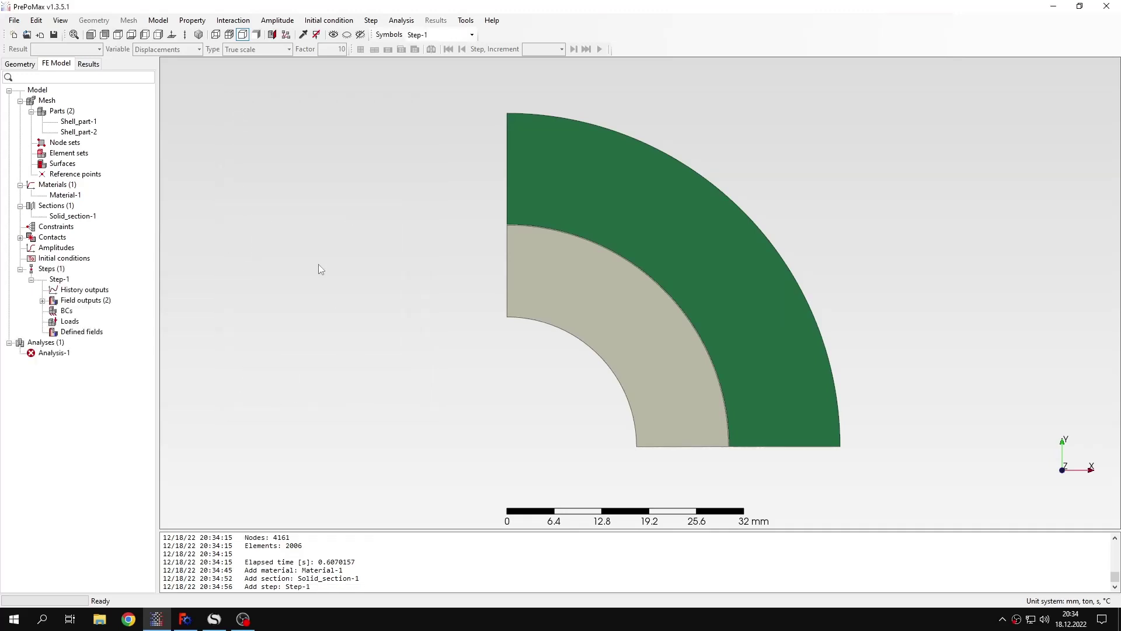
Fix U1 = 0 on the left edges of both rings as Displacement_rotation-1.
double_click(67, 311)
click(275, 157)
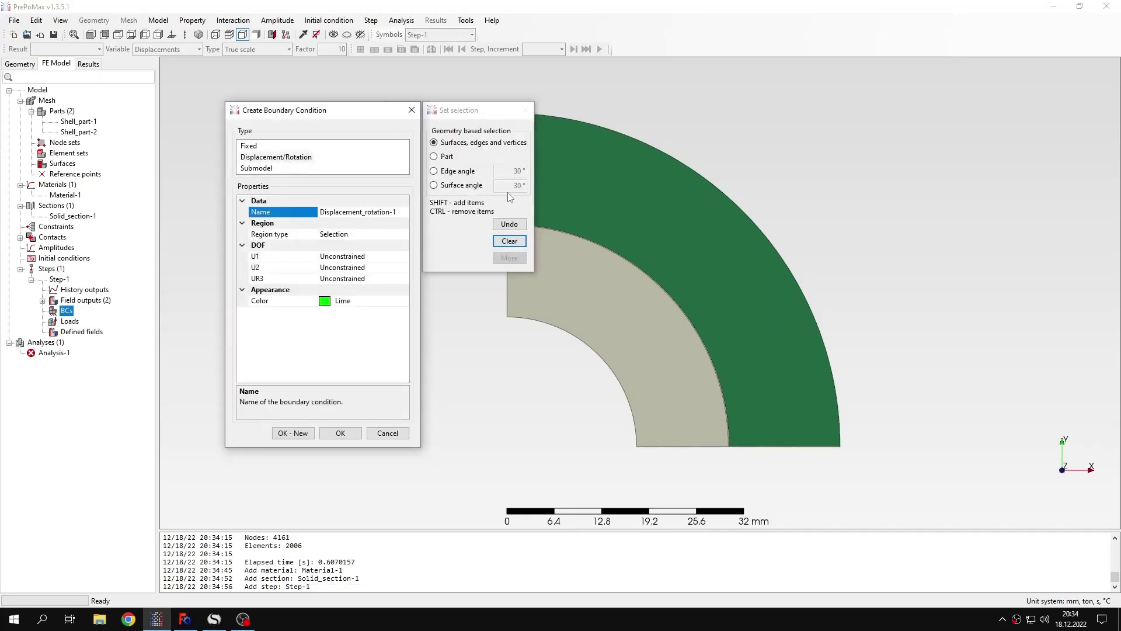
click(610, 195)
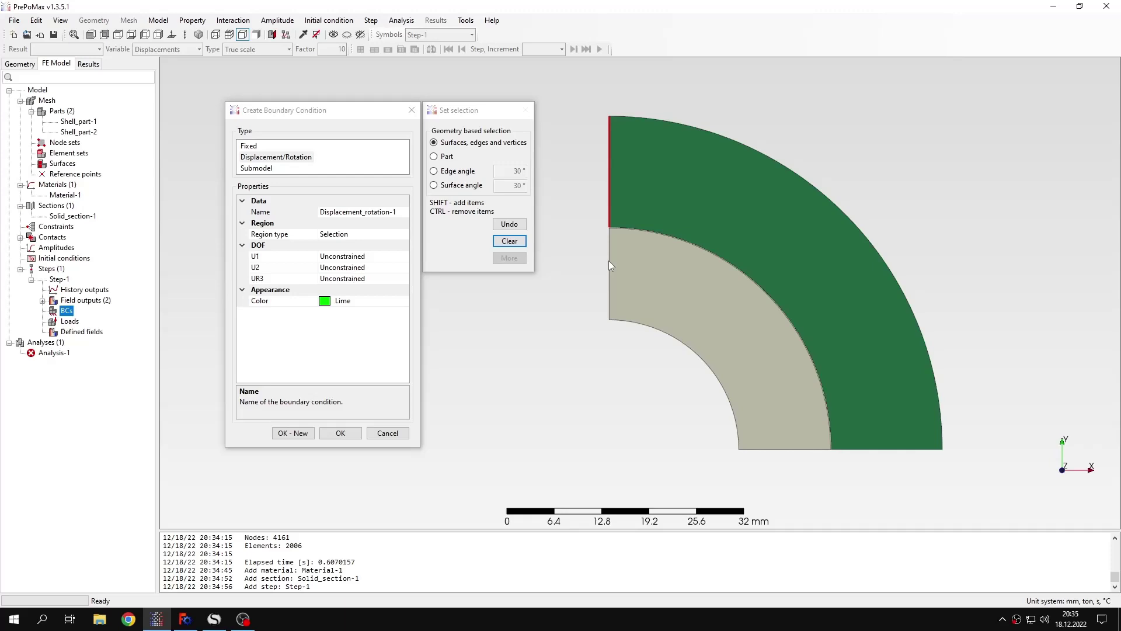
shift+click(610, 263)
click(351, 257)
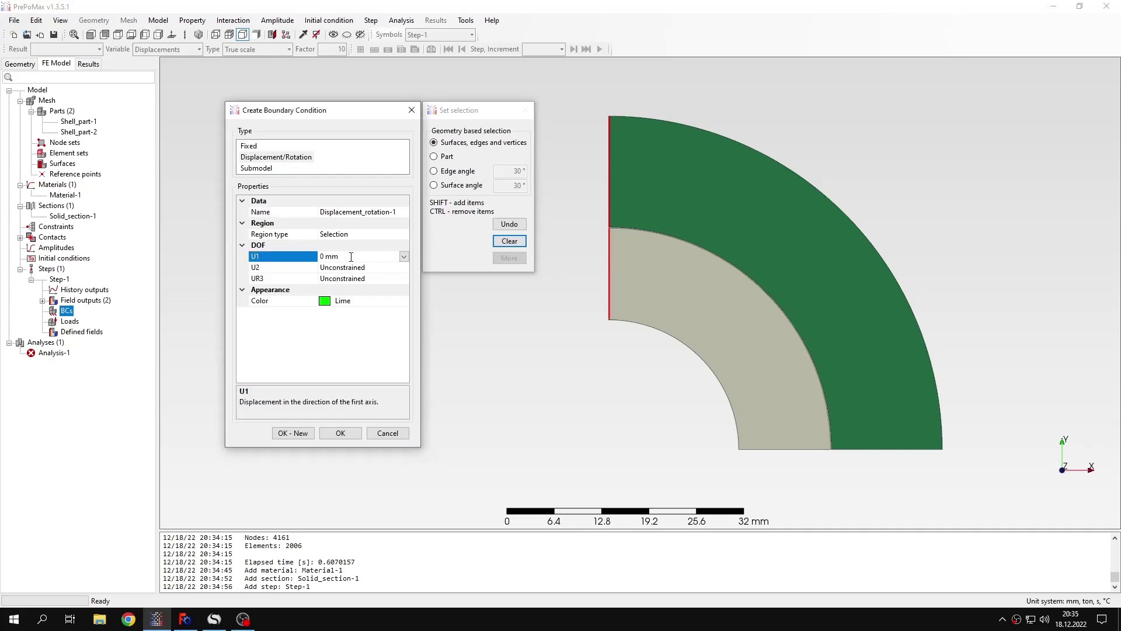
click(293, 433)
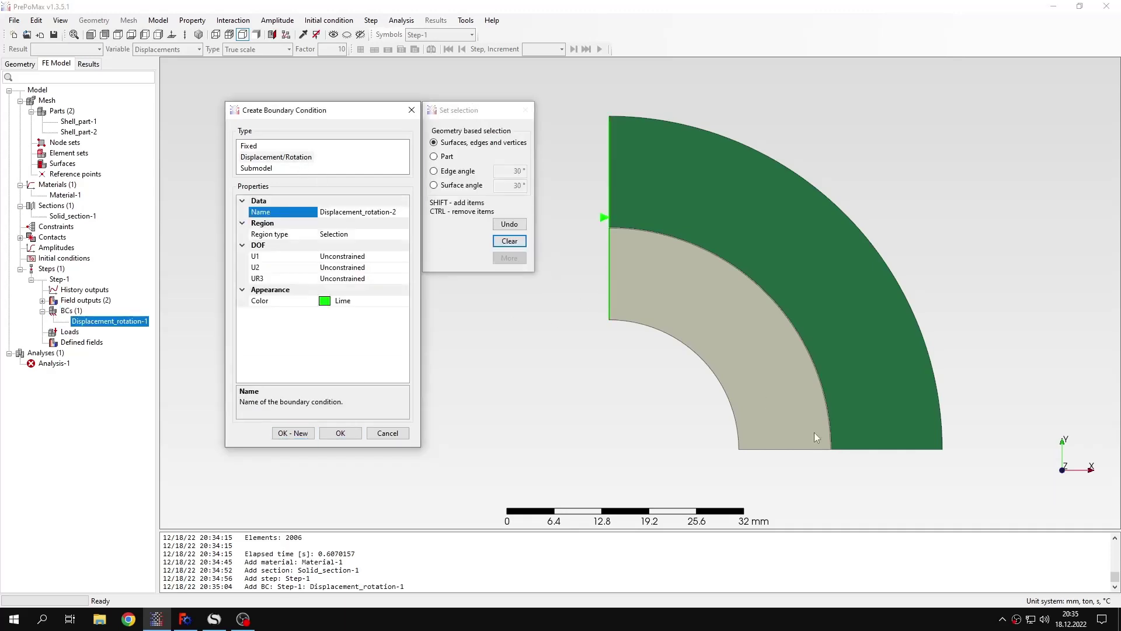
Fix U2 = 0 on the bottom edges of both rings as Displacement_rotation-2.
click(826, 450)
shift+click(854, 449)
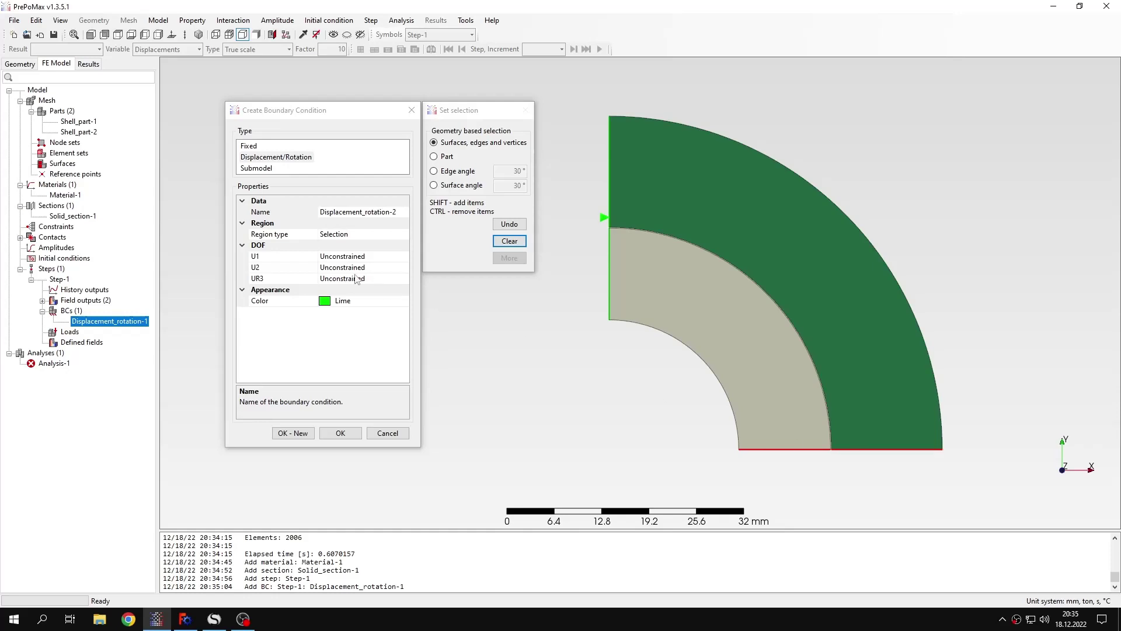
click(358, 267)
click(341, 433)
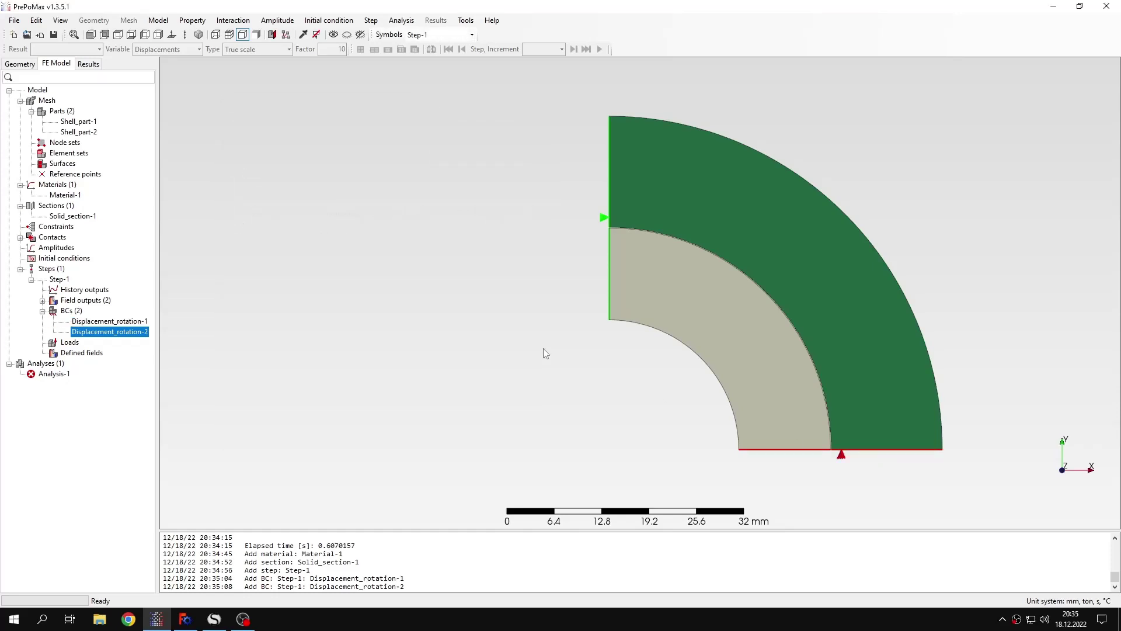
middle_drag(657, 326, 499, 300)
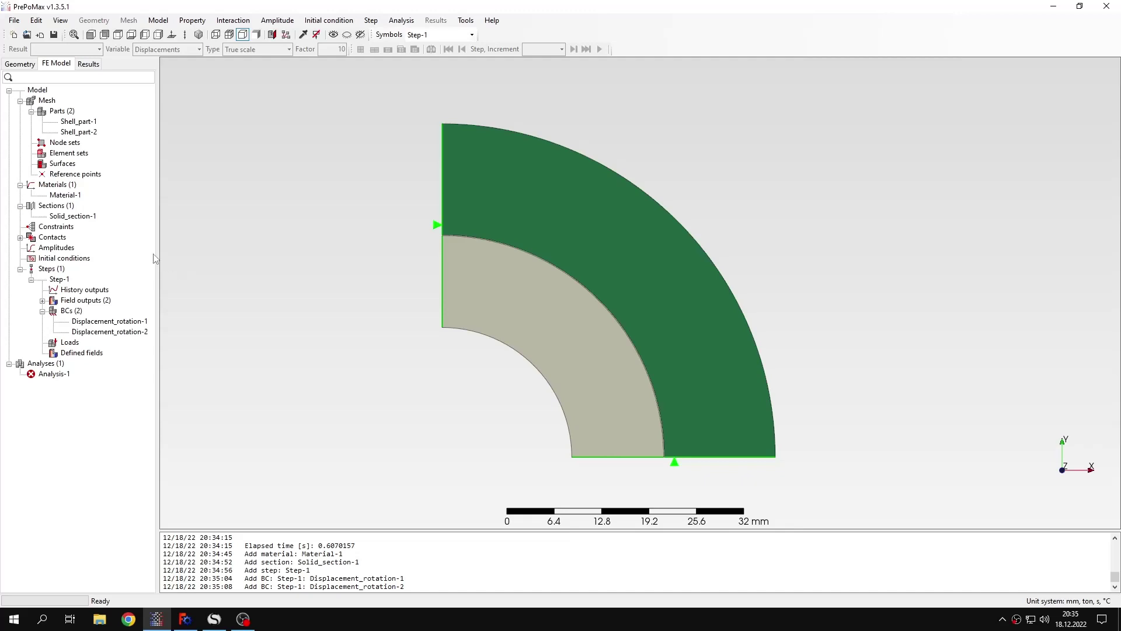
Create Surface_interaction-1 with hard-contact surface behavior.
click(20, 237)
double_click(58, 248)
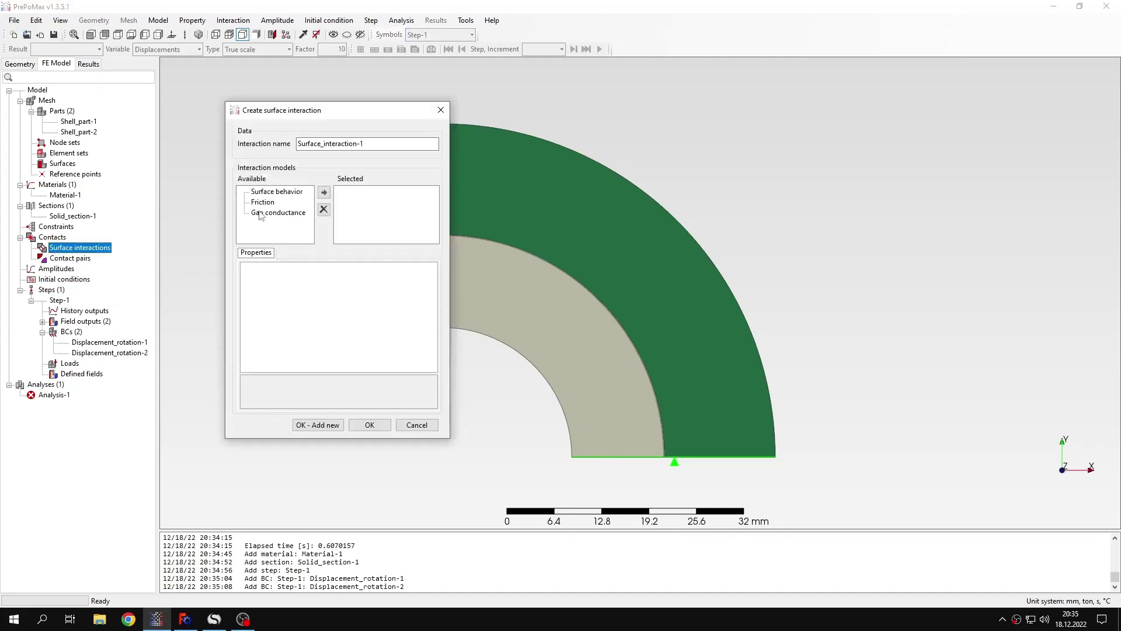
click(285, 192)
click(324, 193)
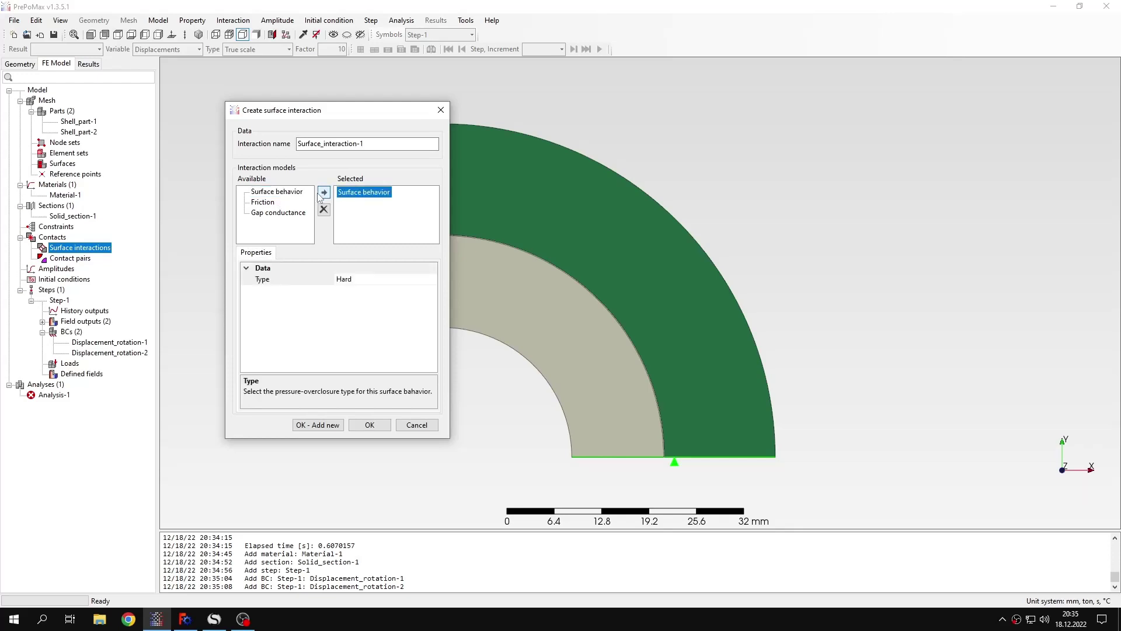
click(369, 425)
Auto-search the ring contact, swap master and slave, and create pair Shell_part-2_to_Shell_part-1.
click(87, 269)
right_click(88, 270)
click(132, 290)
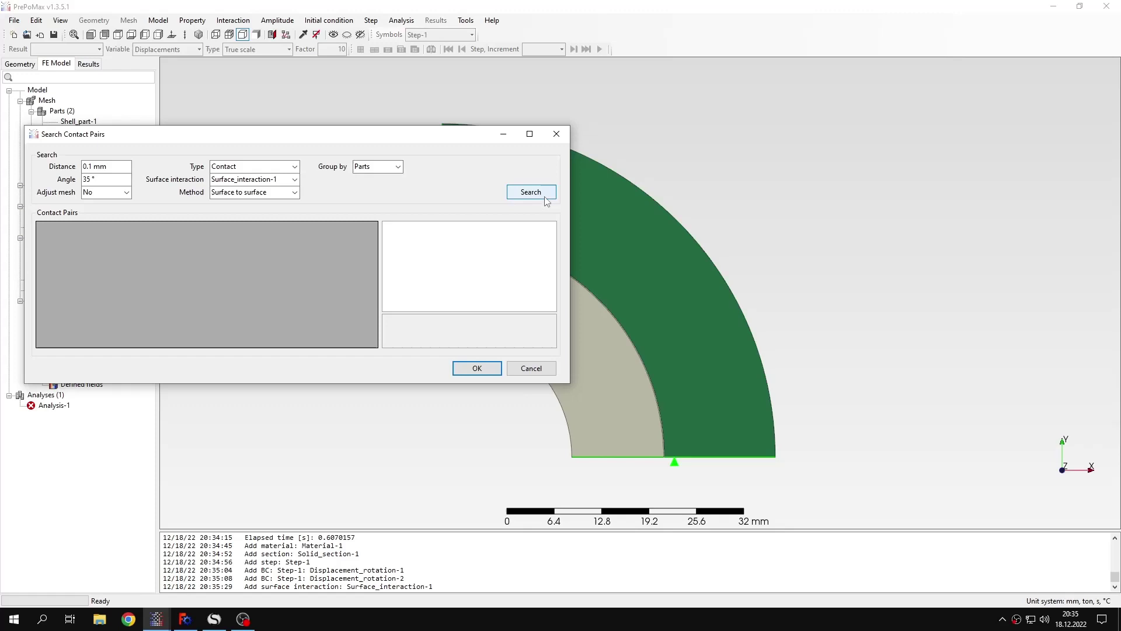
click(531, 191)
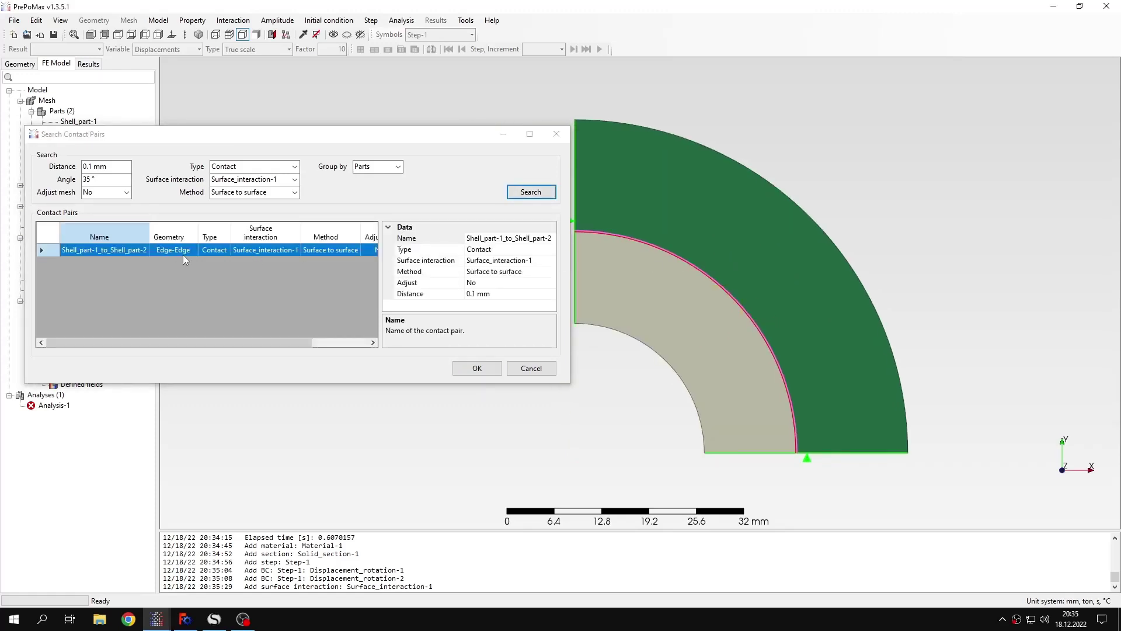
scroll(708, 273, up, 10)
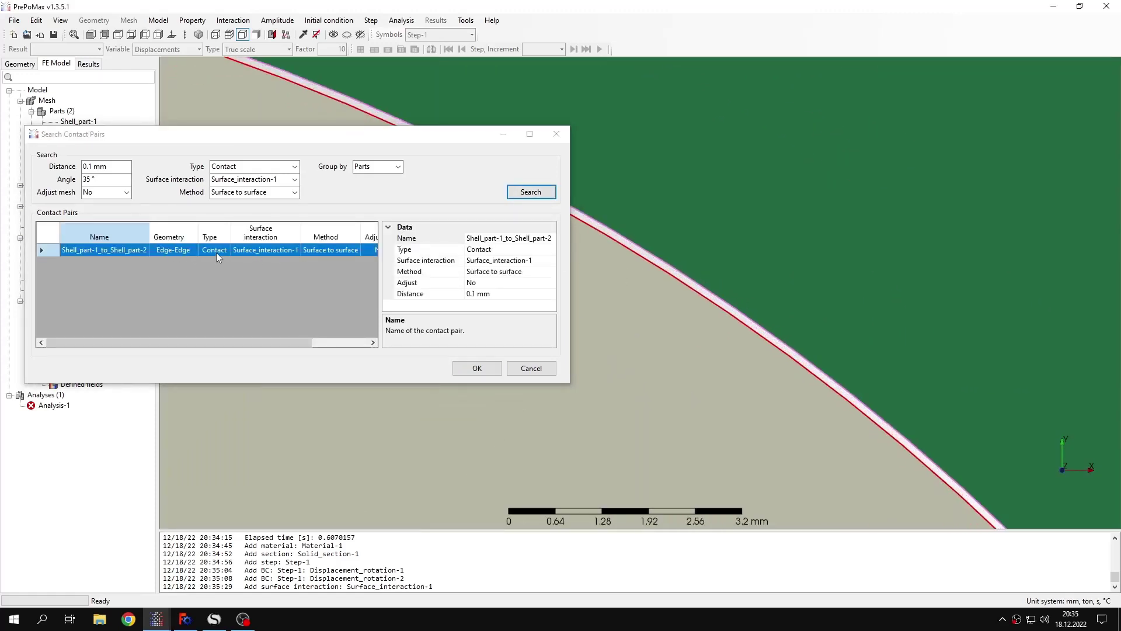
right_click(216, 252)
click(257, 260)
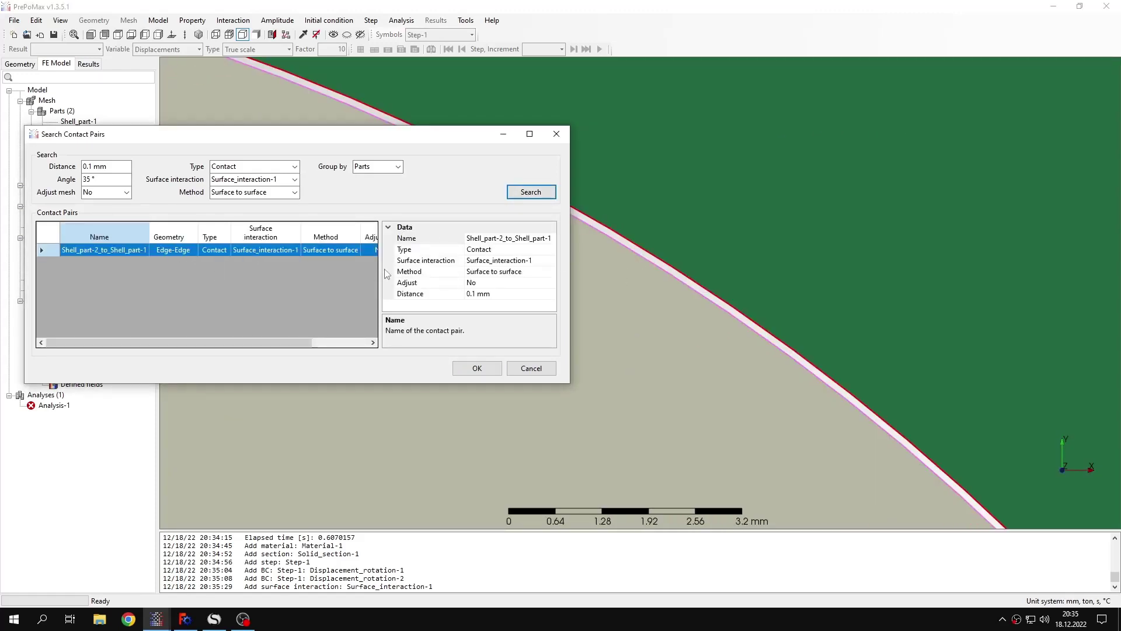
click(478, 368)
scroll(481, 264, down, 3)
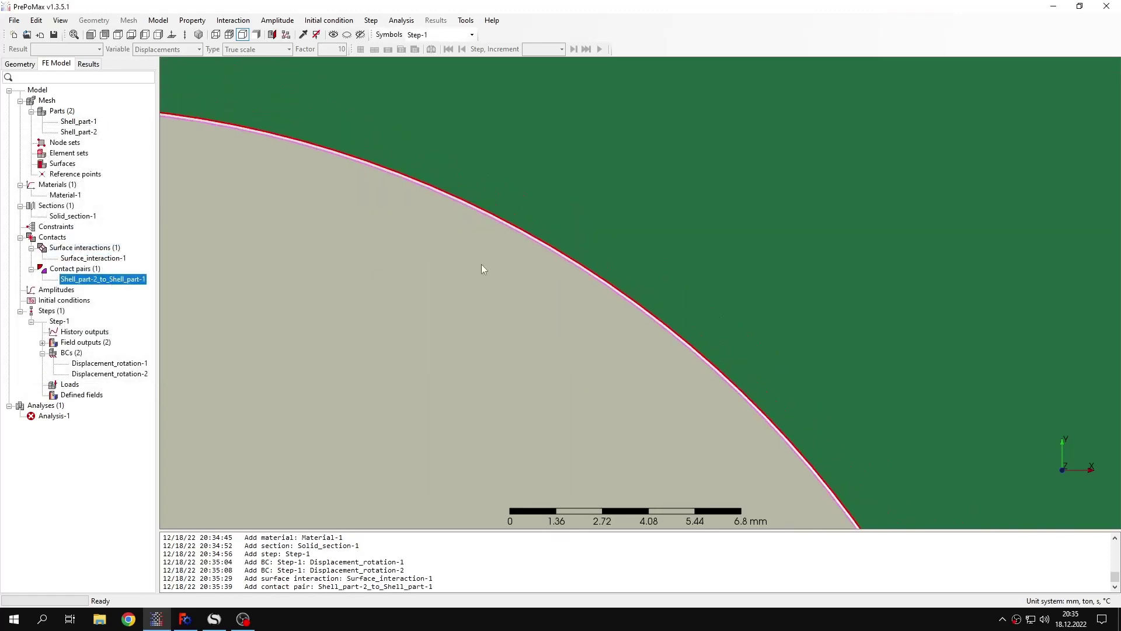
double_click(112, 281)
click(224, 120)
scroll(412, 275, down, 3)
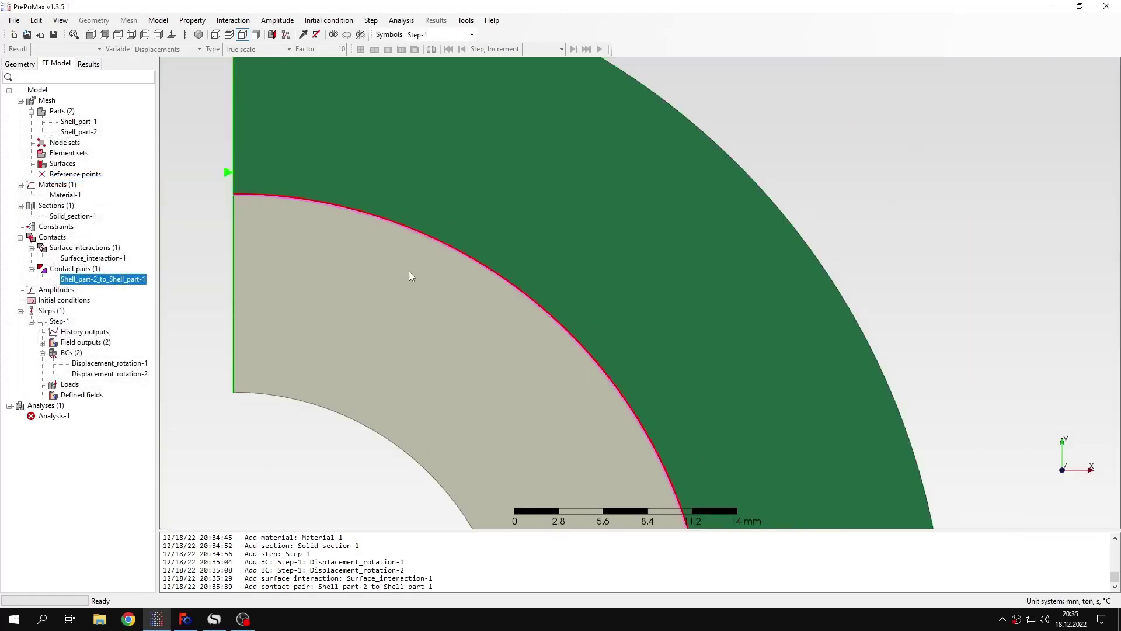
scroll(411, 275, down, 3)
scroll(336, 282, up, 1)
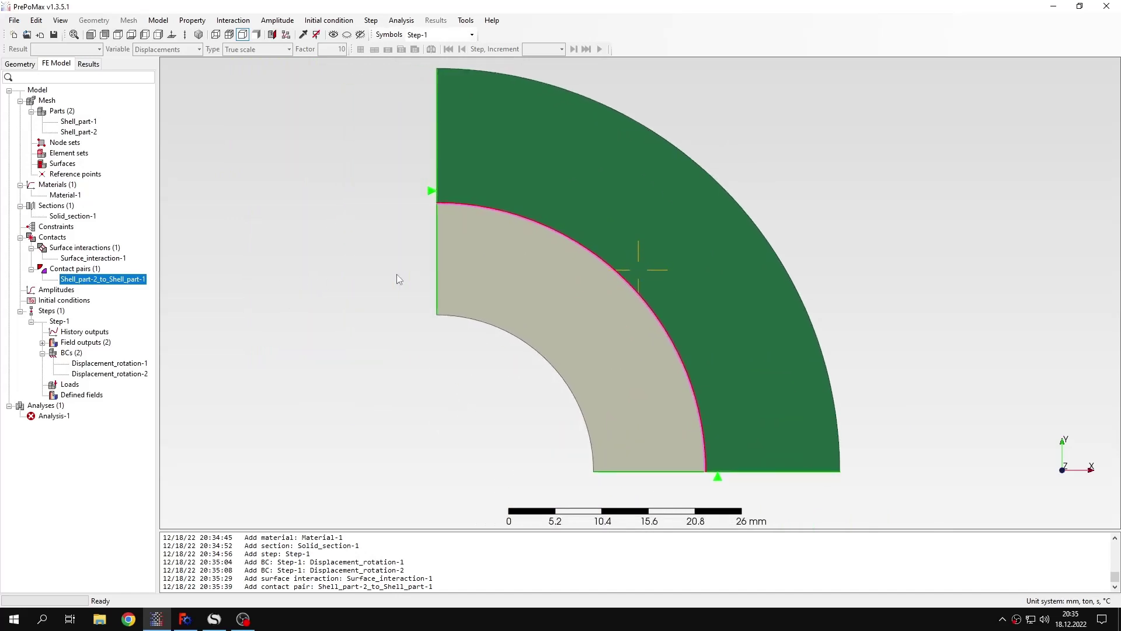
Create initial condition Temperature-1 at 0 °C on the whole mesh of both rings.
click(358, 271)
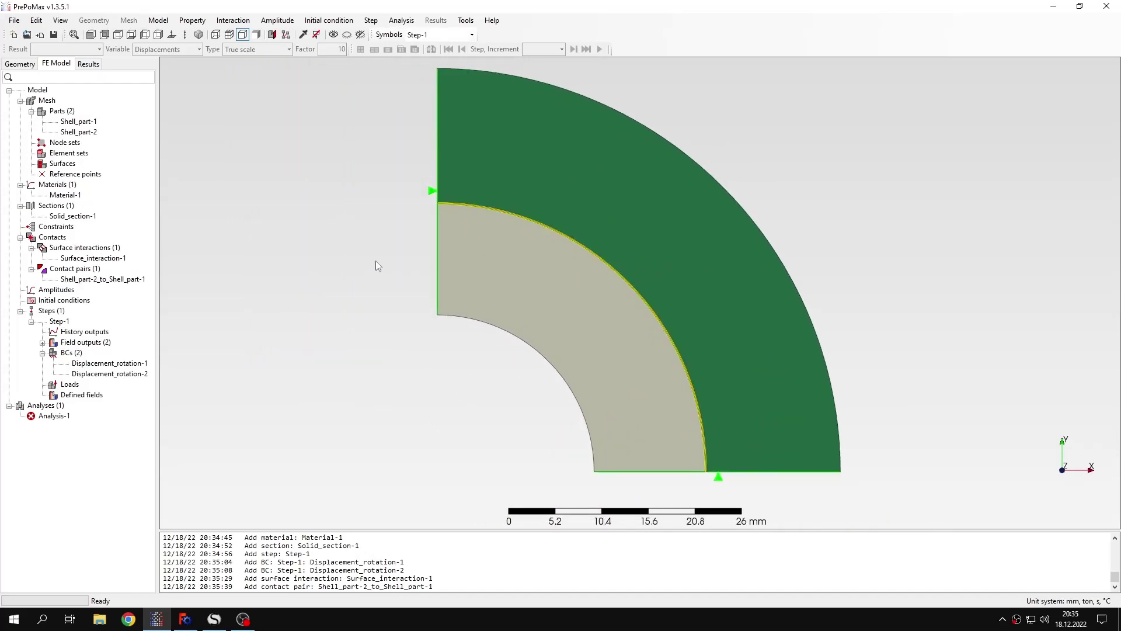
double_click(76, 301)
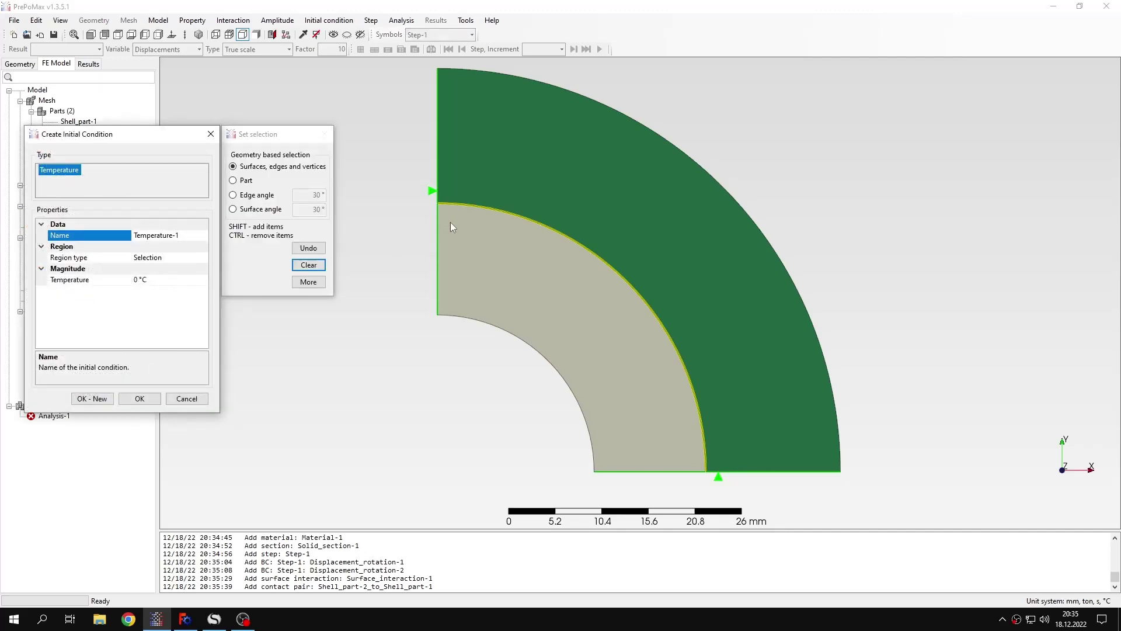
scroll(496, 234, down, 2)
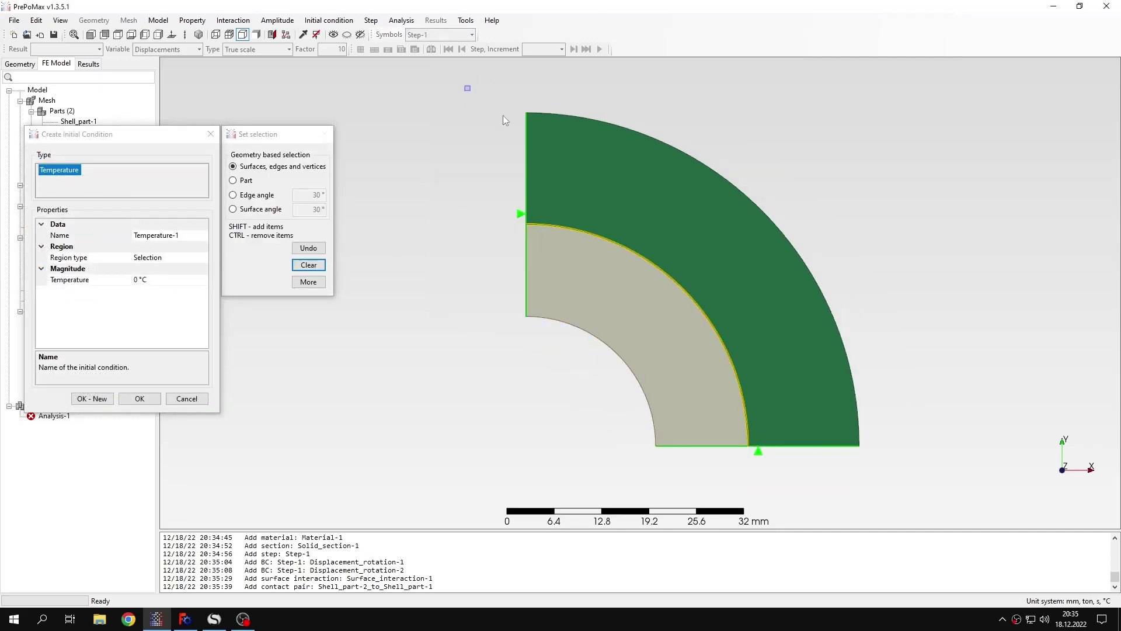
drag(505, 120, 871, 455)
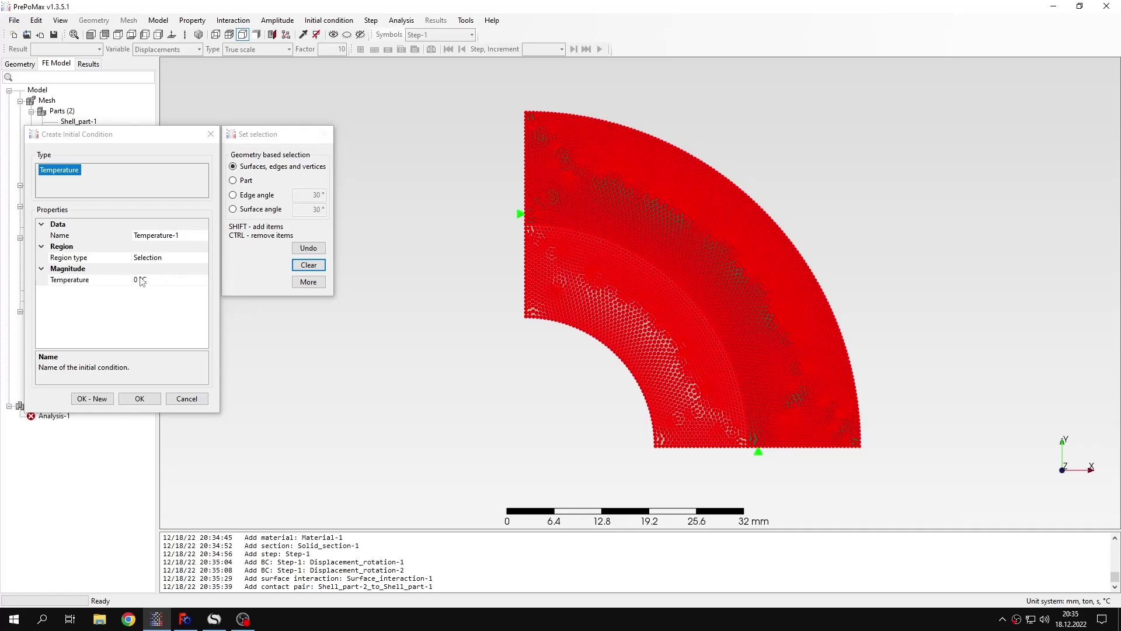
click(139, 399)
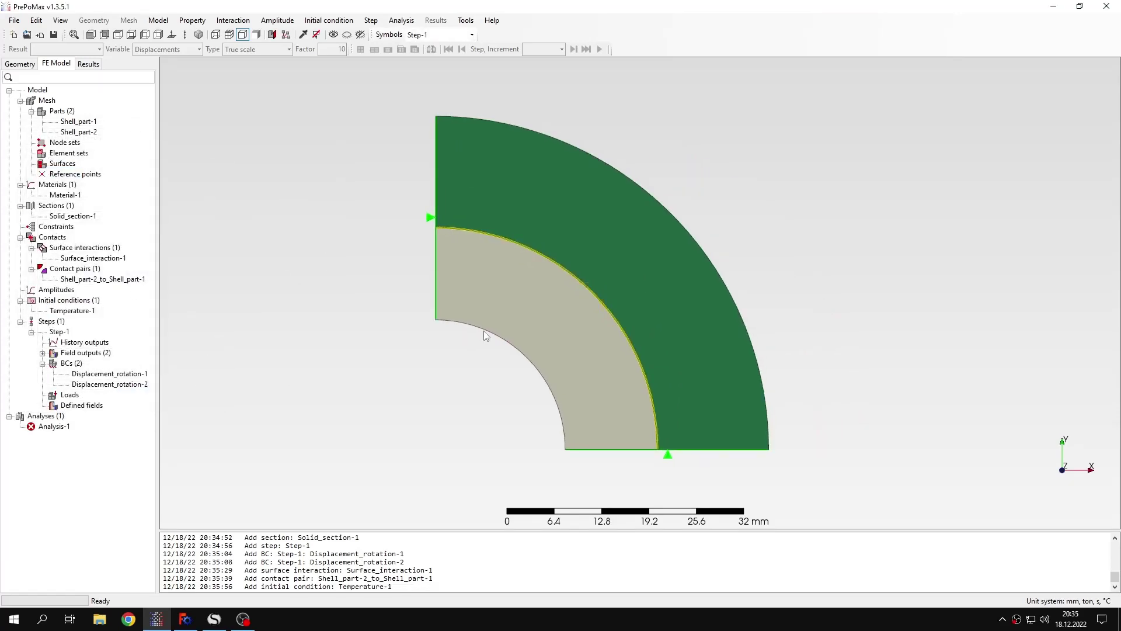
Add contact field output CF_output-1 to Step-1.
click(42, 353)
double_click(79, 354)
click(88, 193)
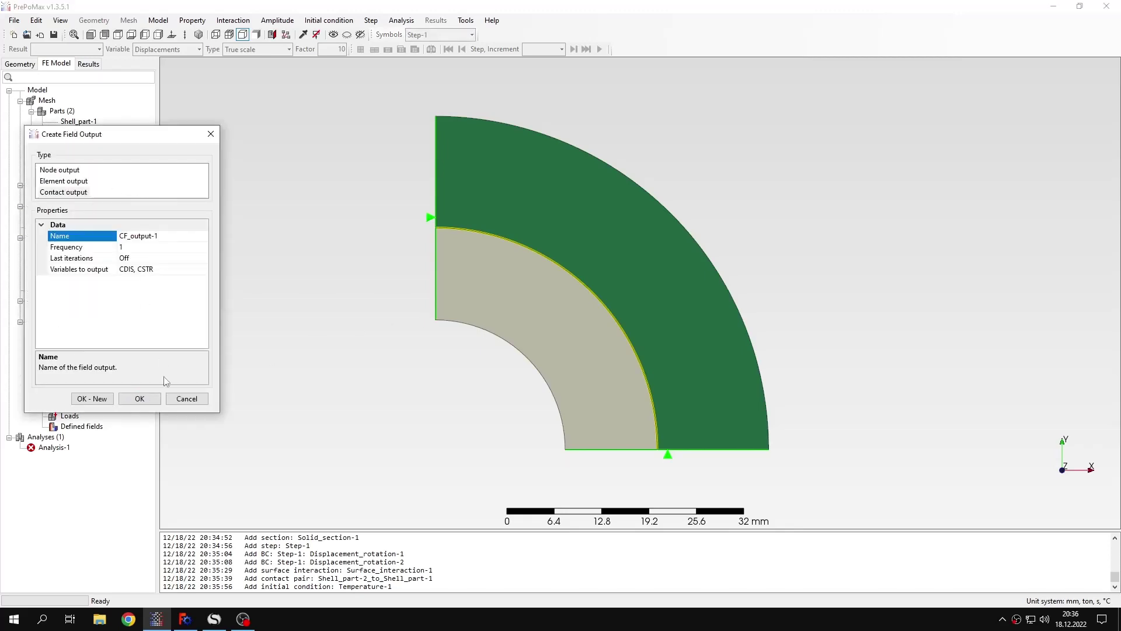
click(140, 399)
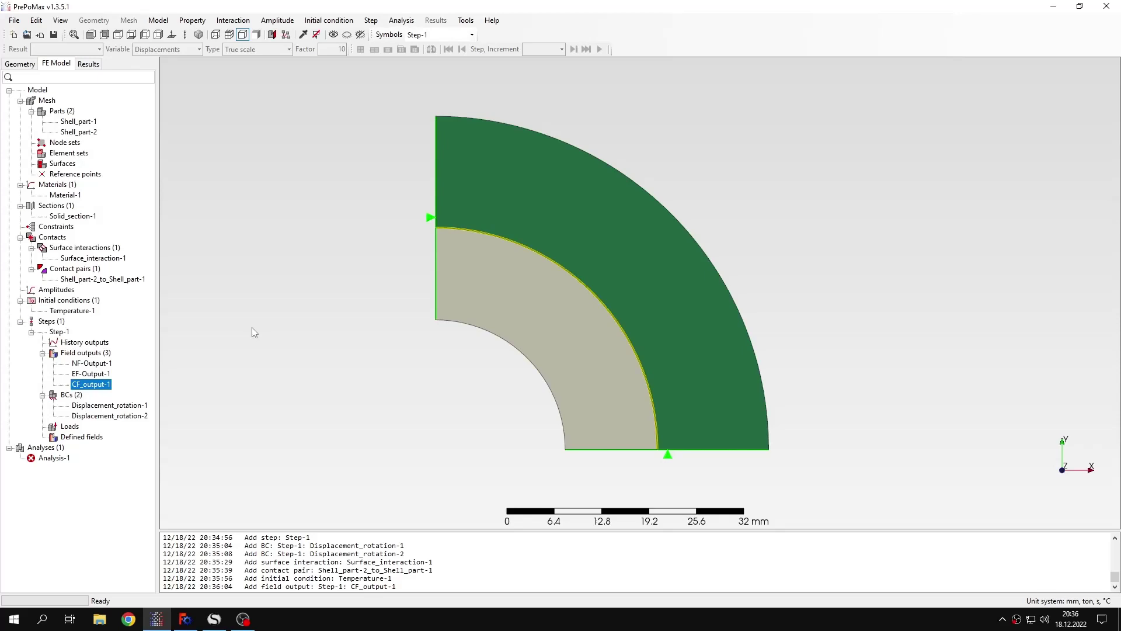
click(42, 352)
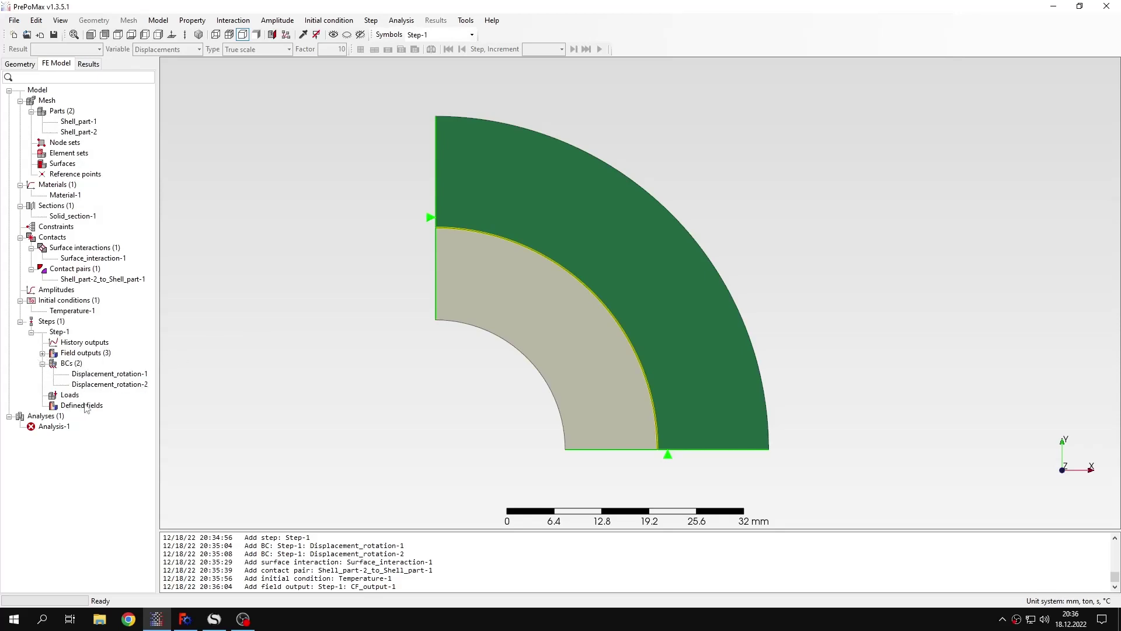
Start a Temperature defined field for Step-1 with the inner ring as its region.
double_click(104, 405)
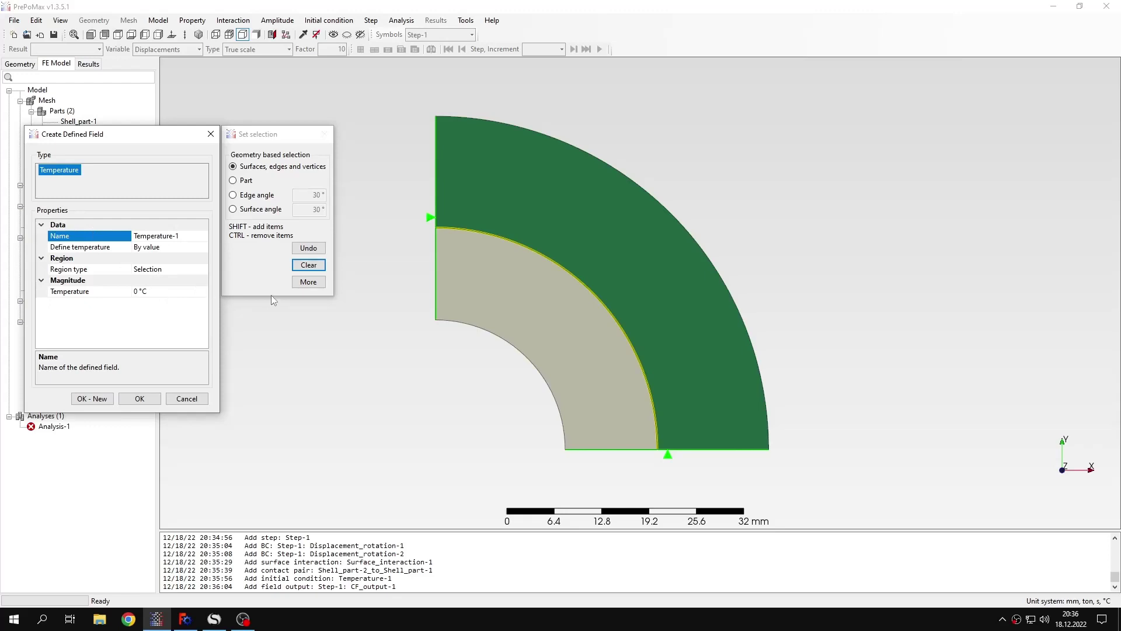
click(481, 278)
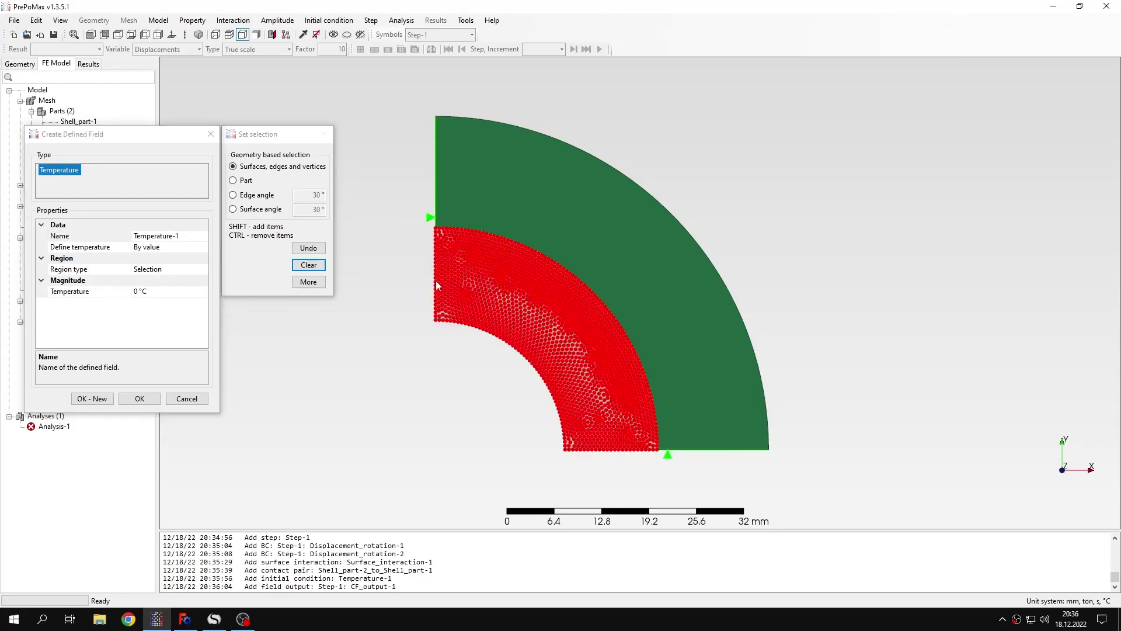
Read the required ΔT = 608,0876 °C and ε = 0,0067 in SMath's thermal-expansion section.
click(214, 619)
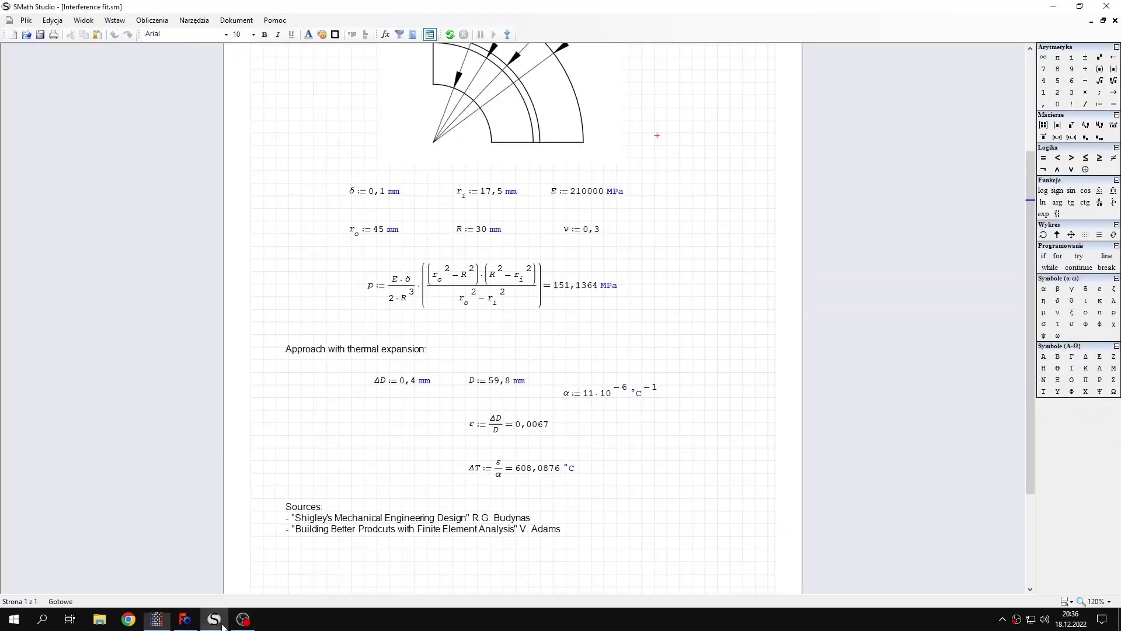
mouse_move(490, 477)
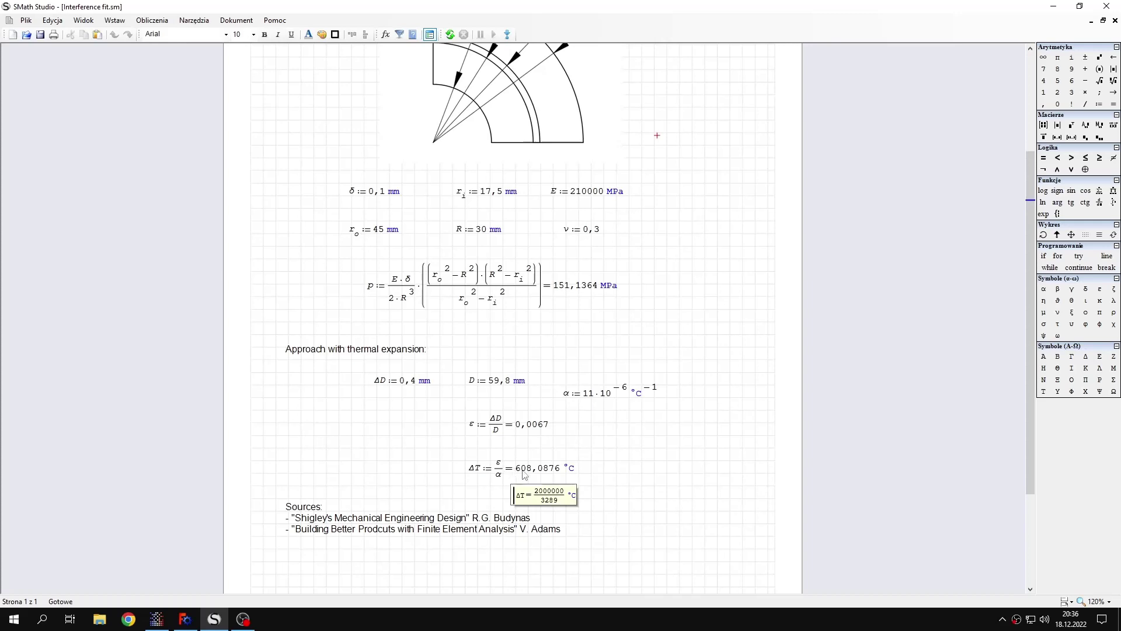
mouse_move(393, 390)
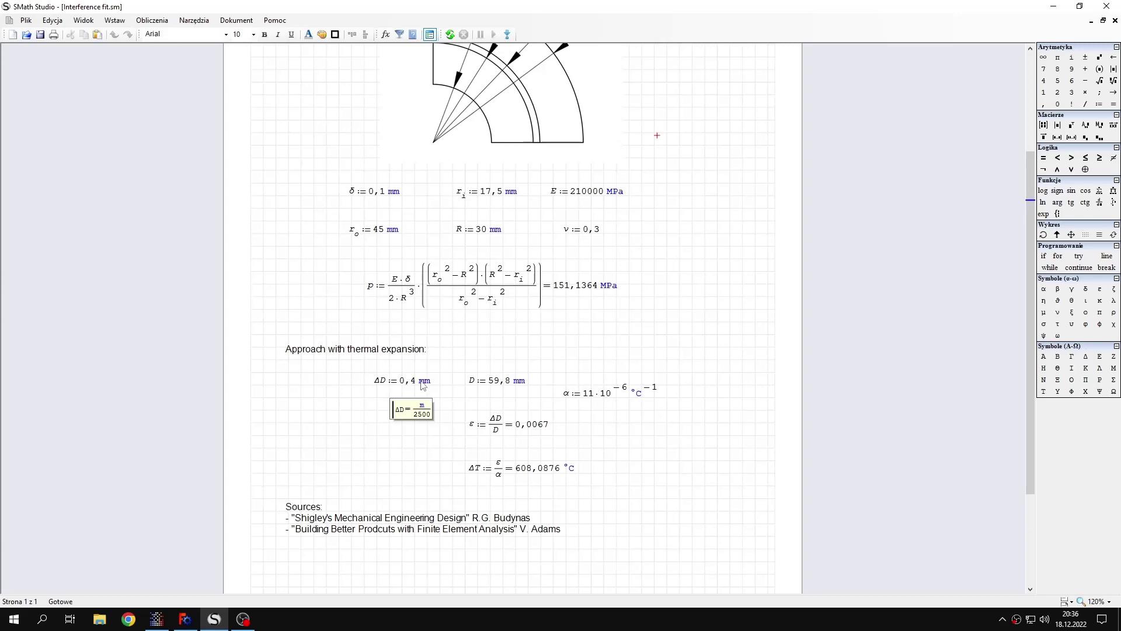
scroll(430, 379, up, 4)
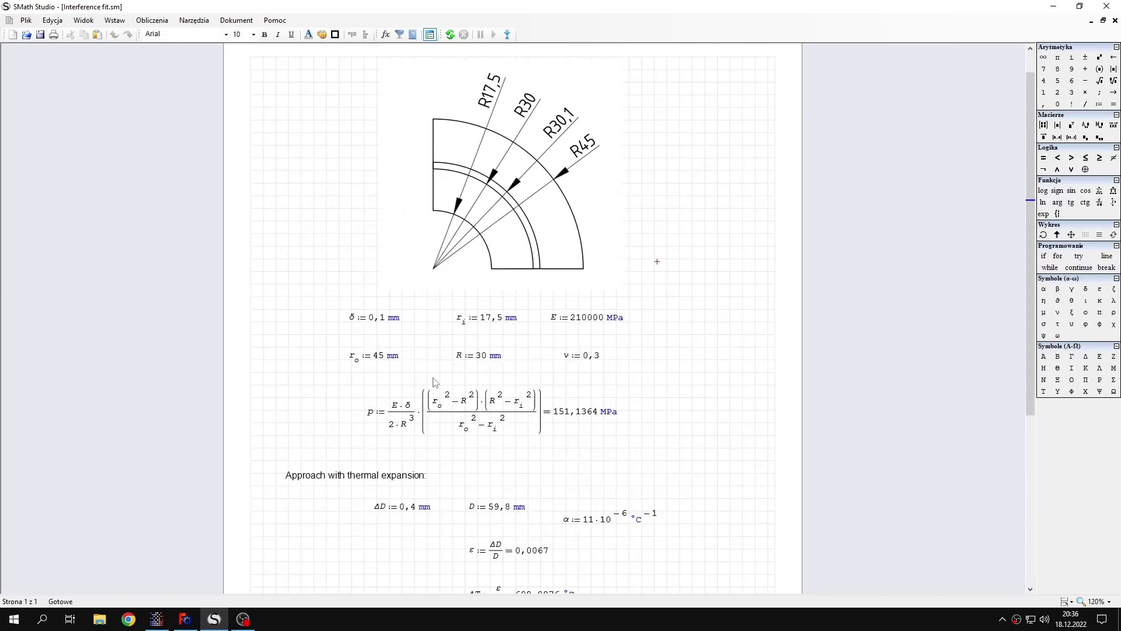
scroll(431, 386, down, 3)
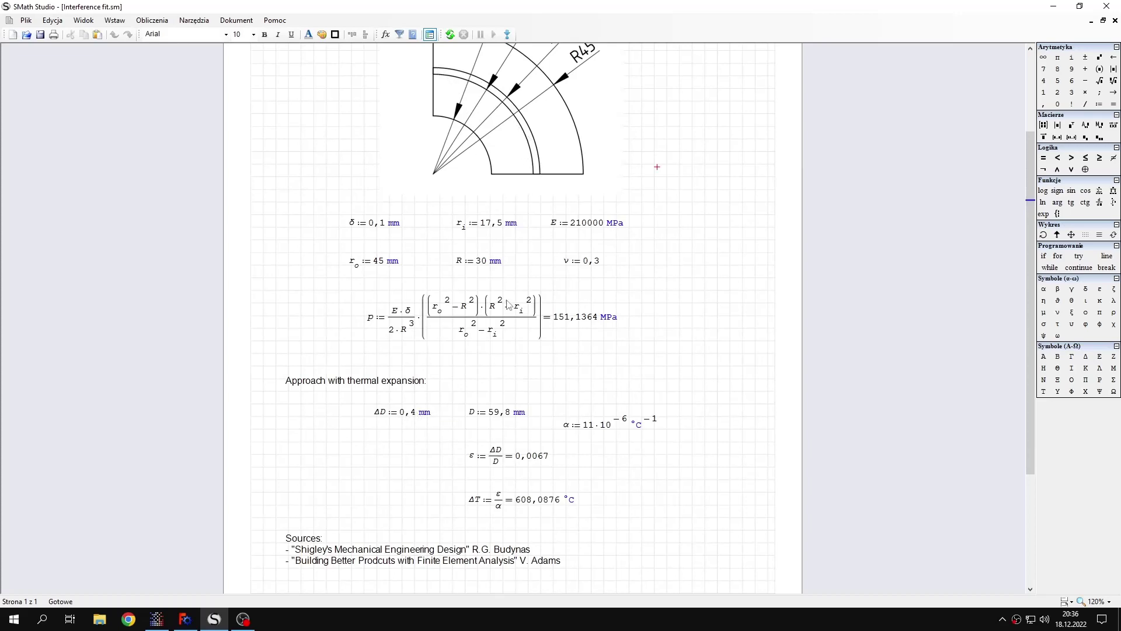
mouse_move(407, 424)
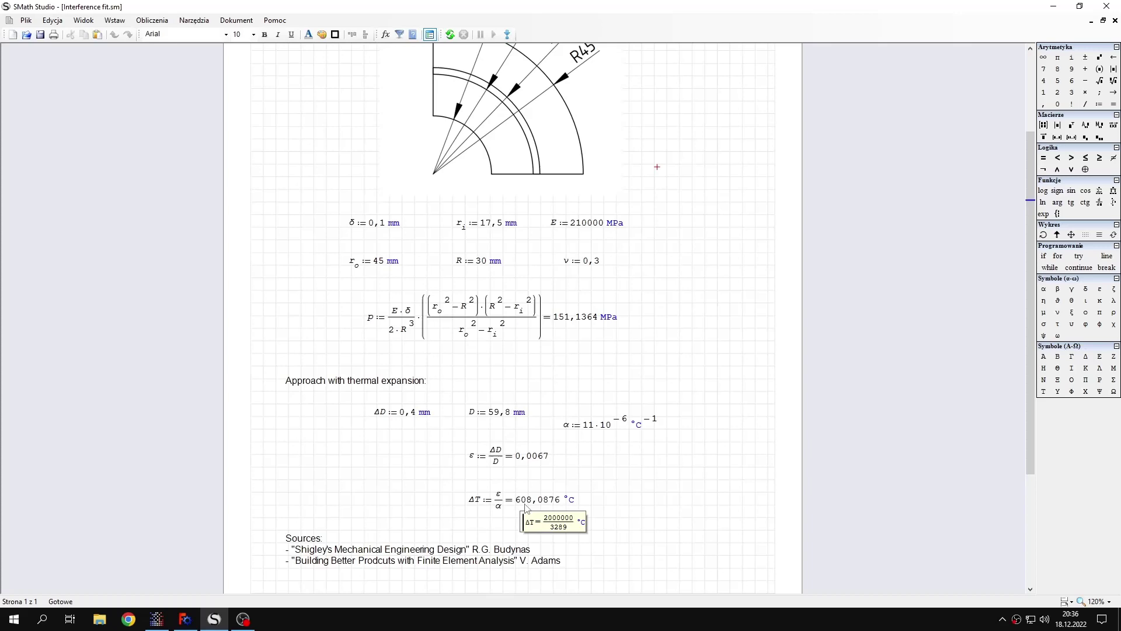
Set defined field Temperature-1 on the inner ring to 608.0876 °C and confirm it.
click(157, 619)
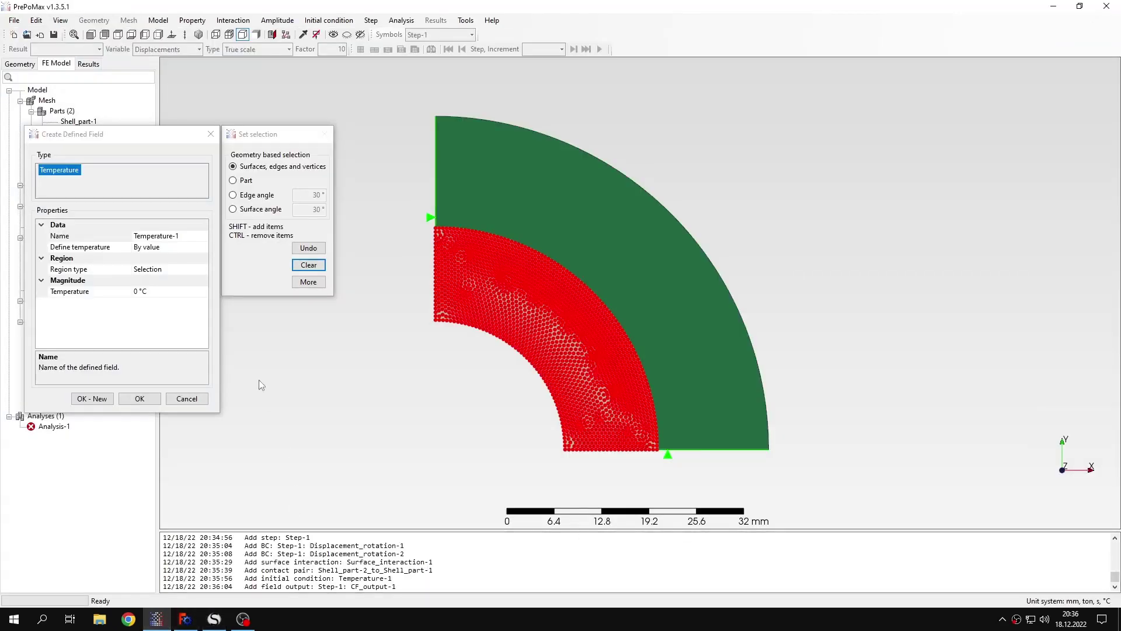
click(144, 291)
click(145, 291)
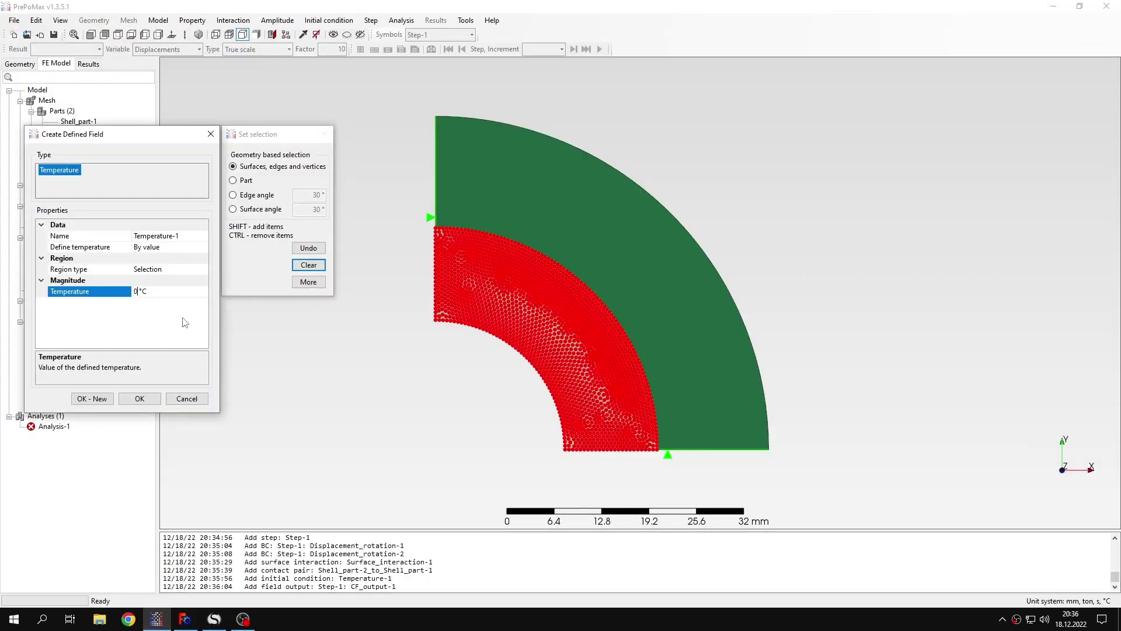
key(BackSpace)
text(608.0876)
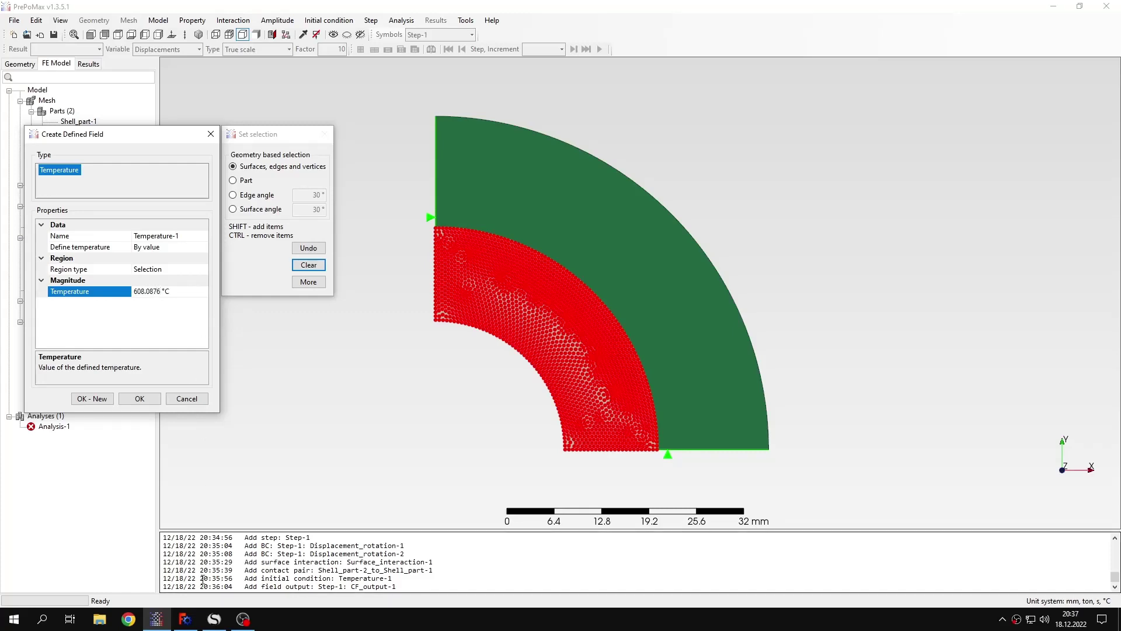
click(215, 619)
key(alt+Tab)
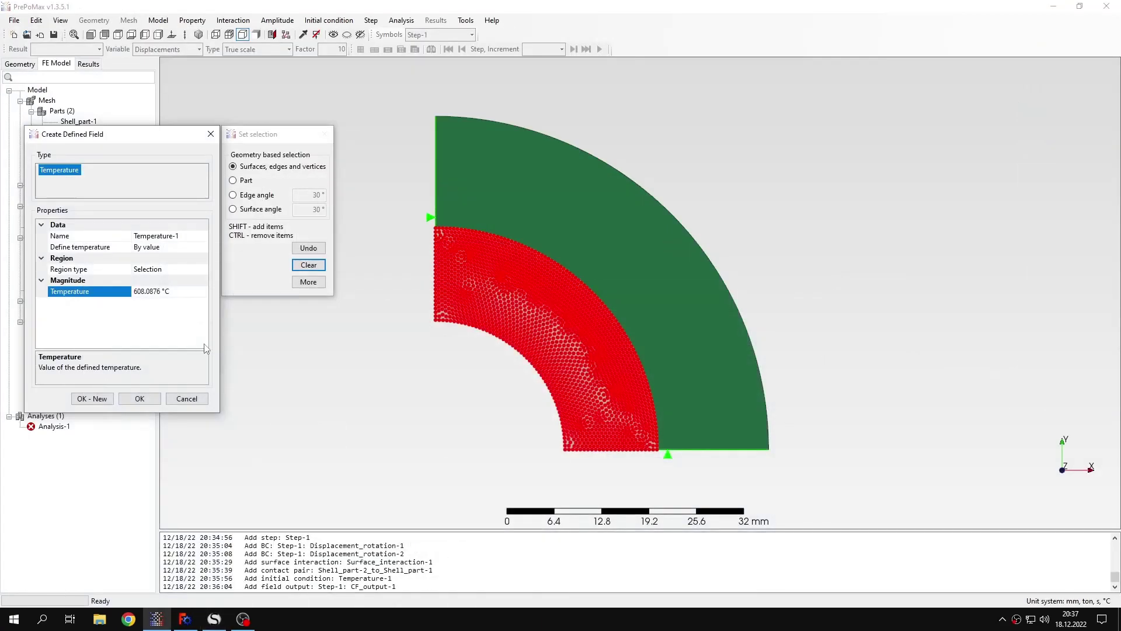
click(146, 397)
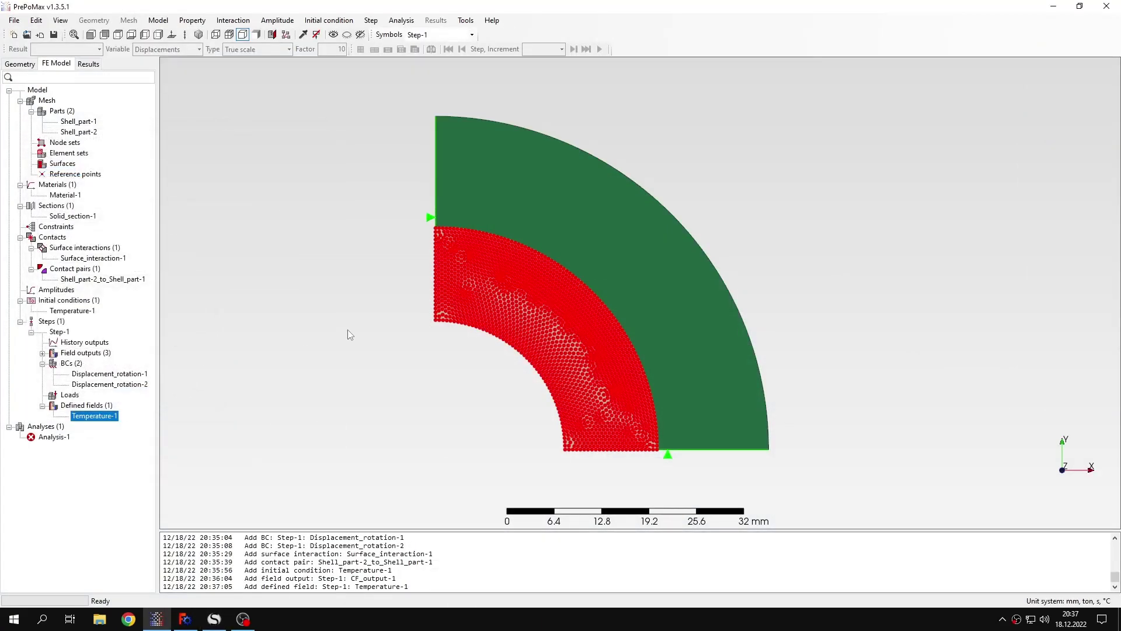
click(374, 308)
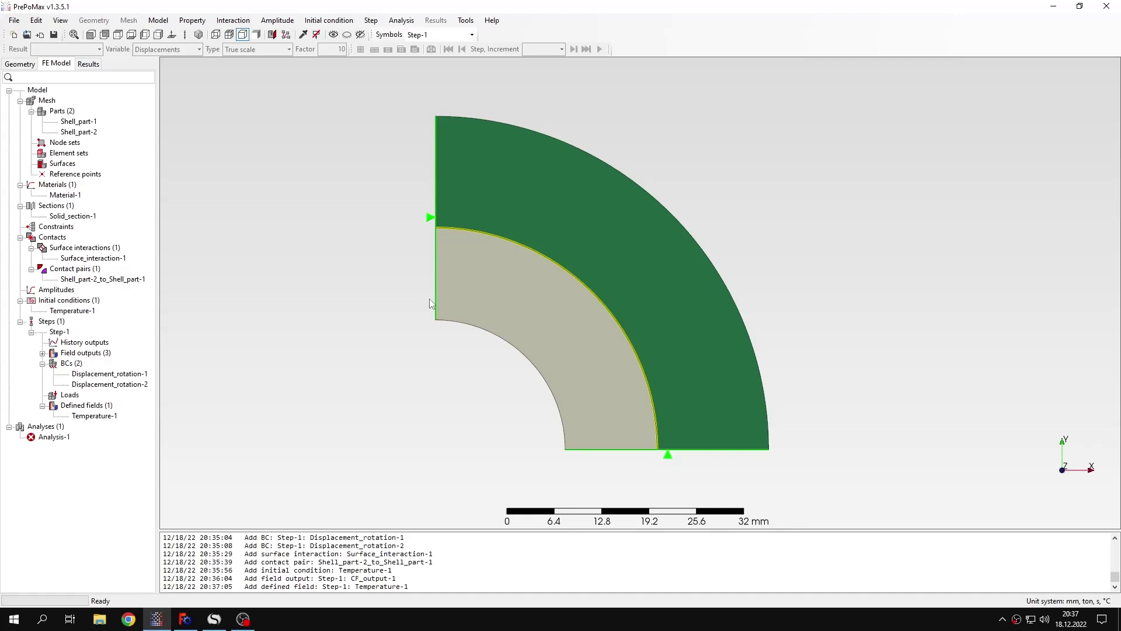
Run Analysis-1 and display its von Mises stress contour.
right_click(64, 436)
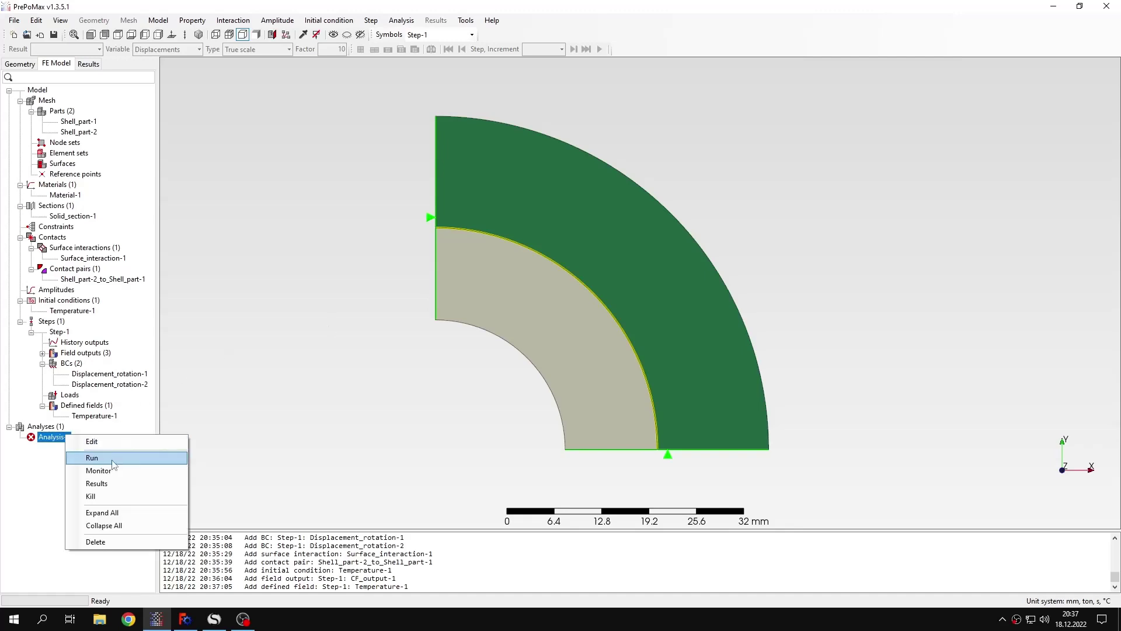
click(113, 459)
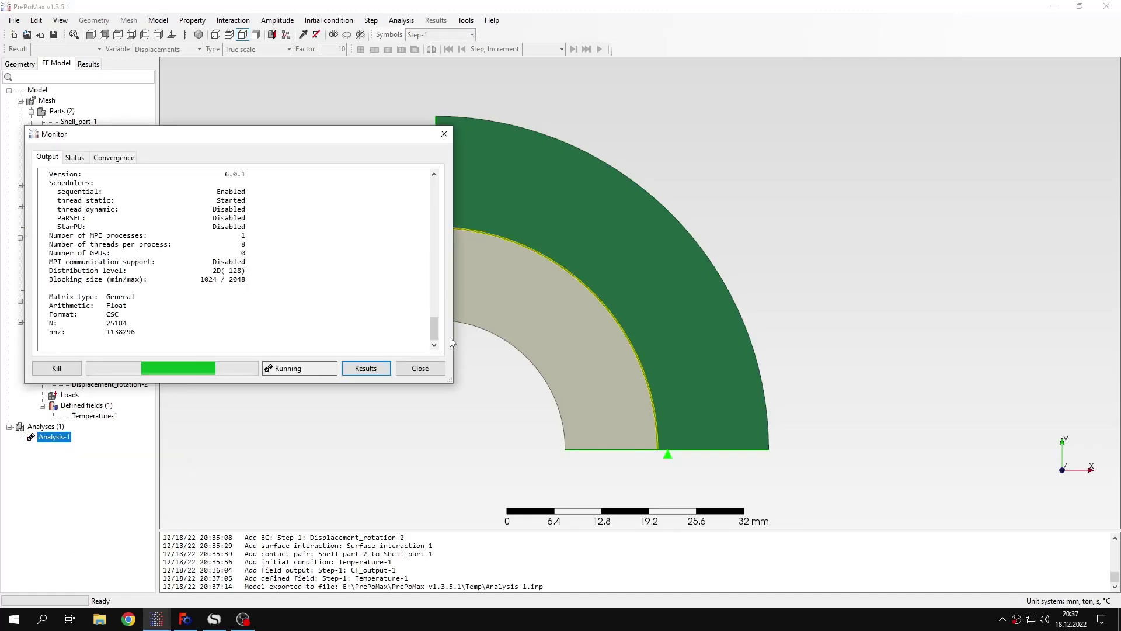
click(368, 368)
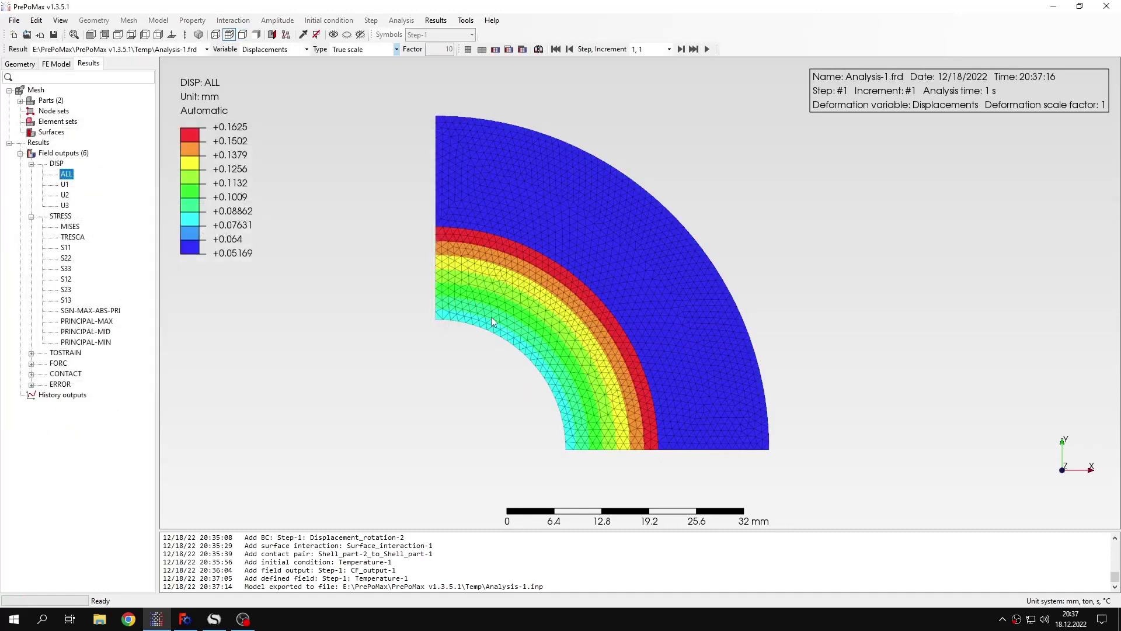
click(77, 229)
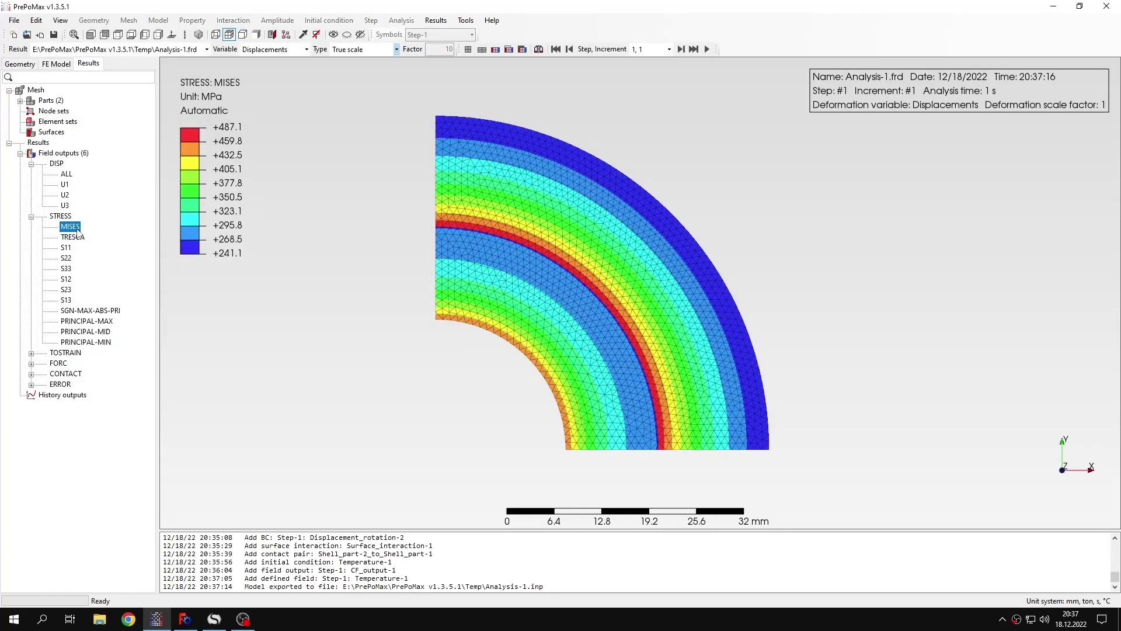
Show the CPRESS contact pressure contour, peaking at 153.5 MPa, and compare it with SMath's analytical value.
click(31, 374)
click(74, 416)
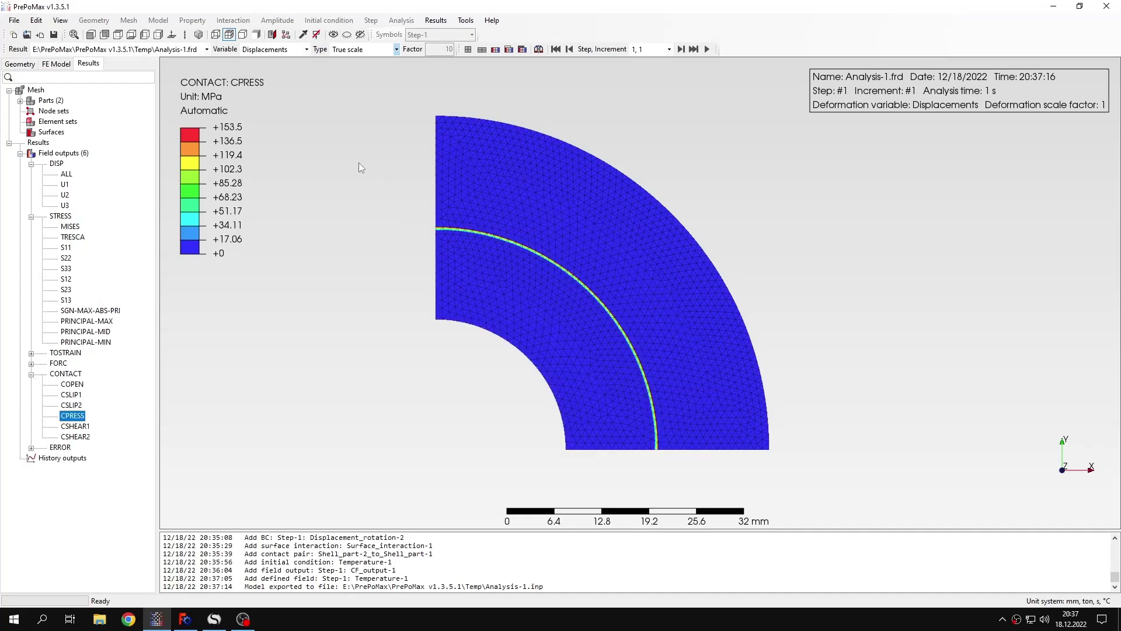
click(214, 619)
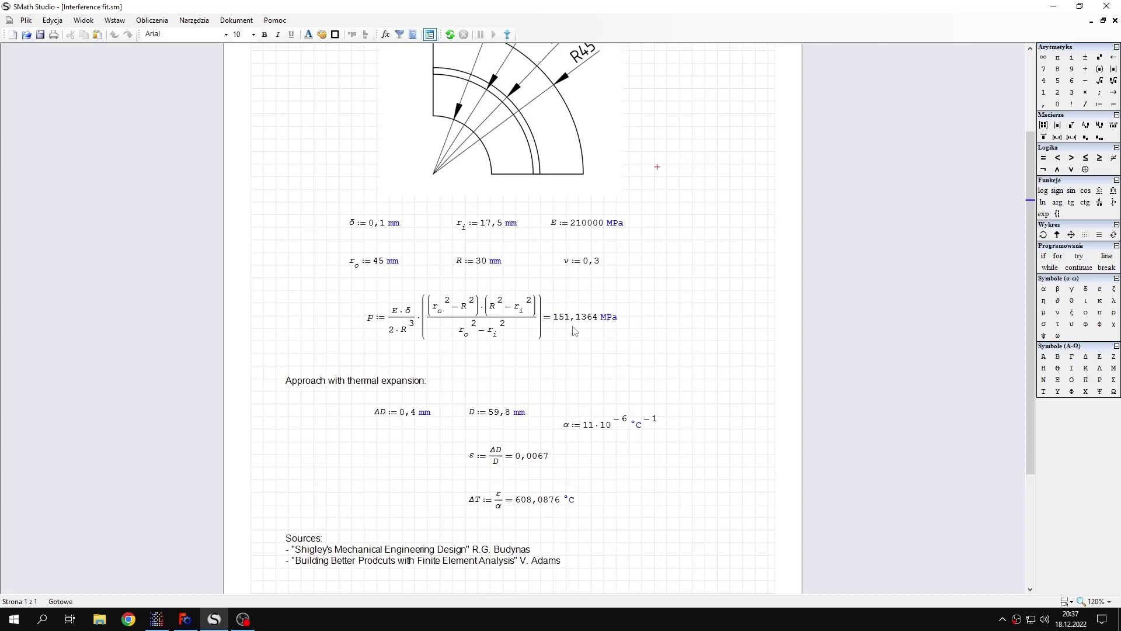
click(214, 620)
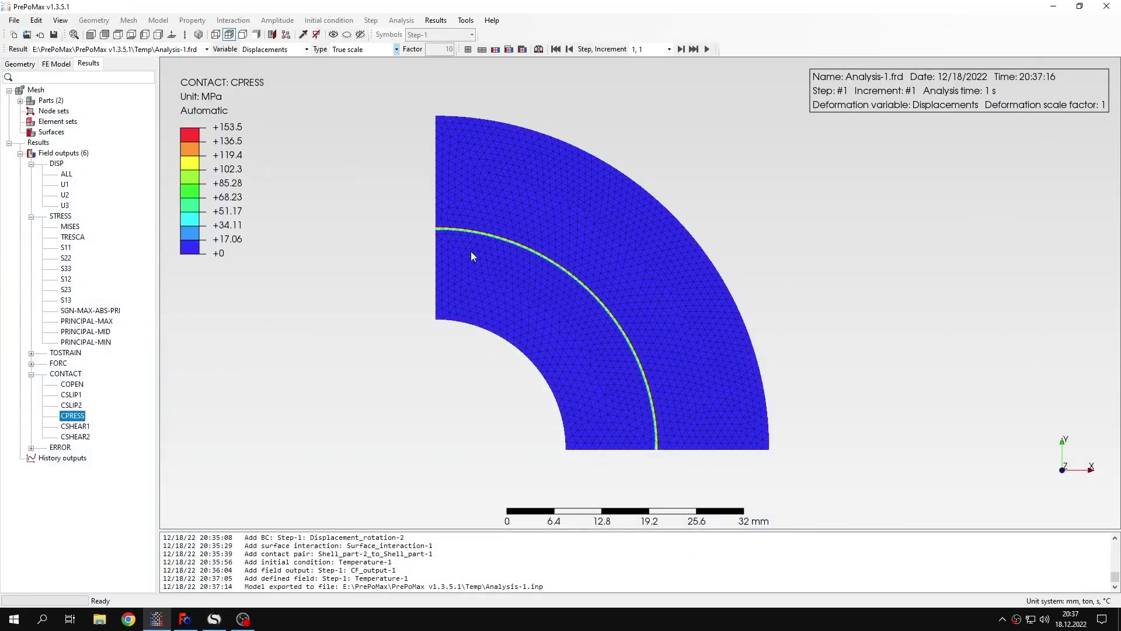
scroll(664, 413, up, 3)
scroll(654, 420, down, 1)
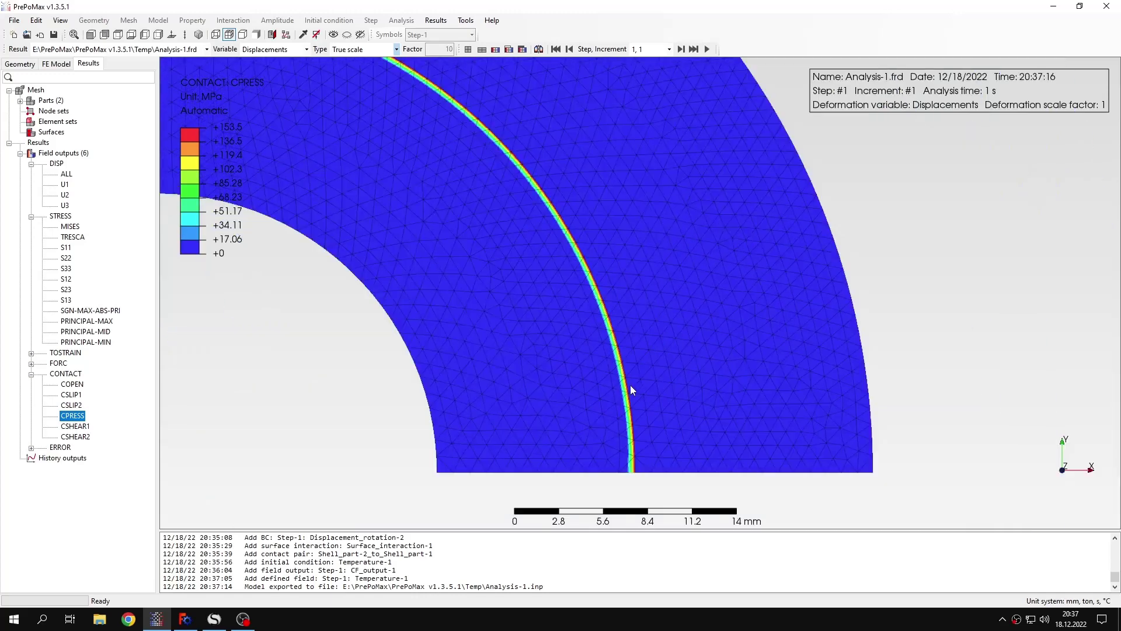
scroll(629, 385, down, 2)
scroll(647, 248, up, 2)
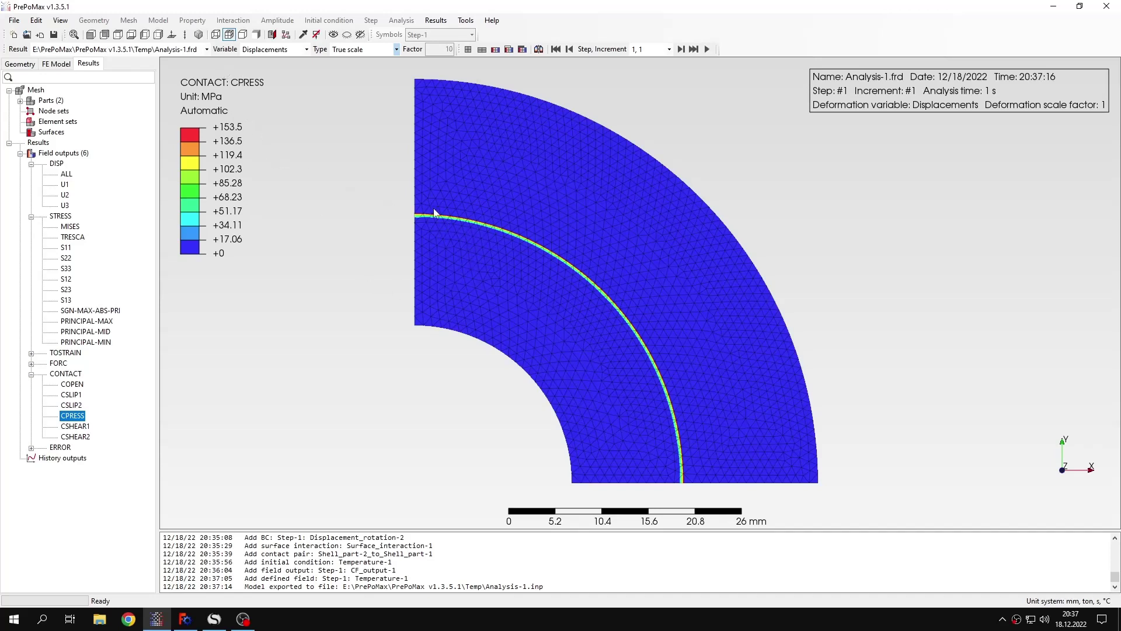
click(301, 334)
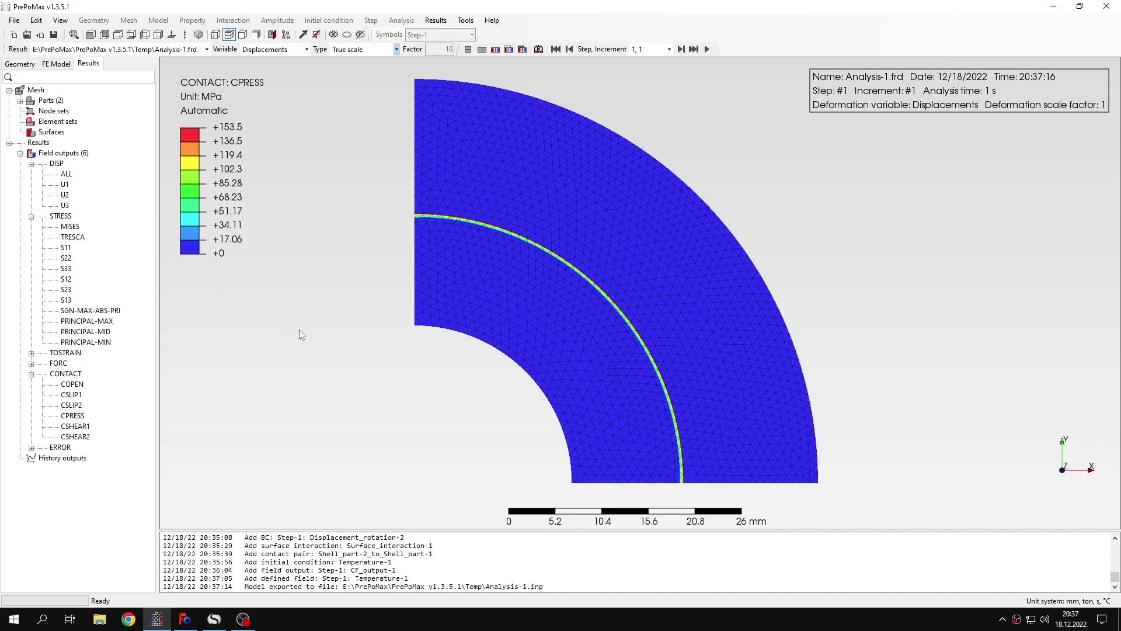